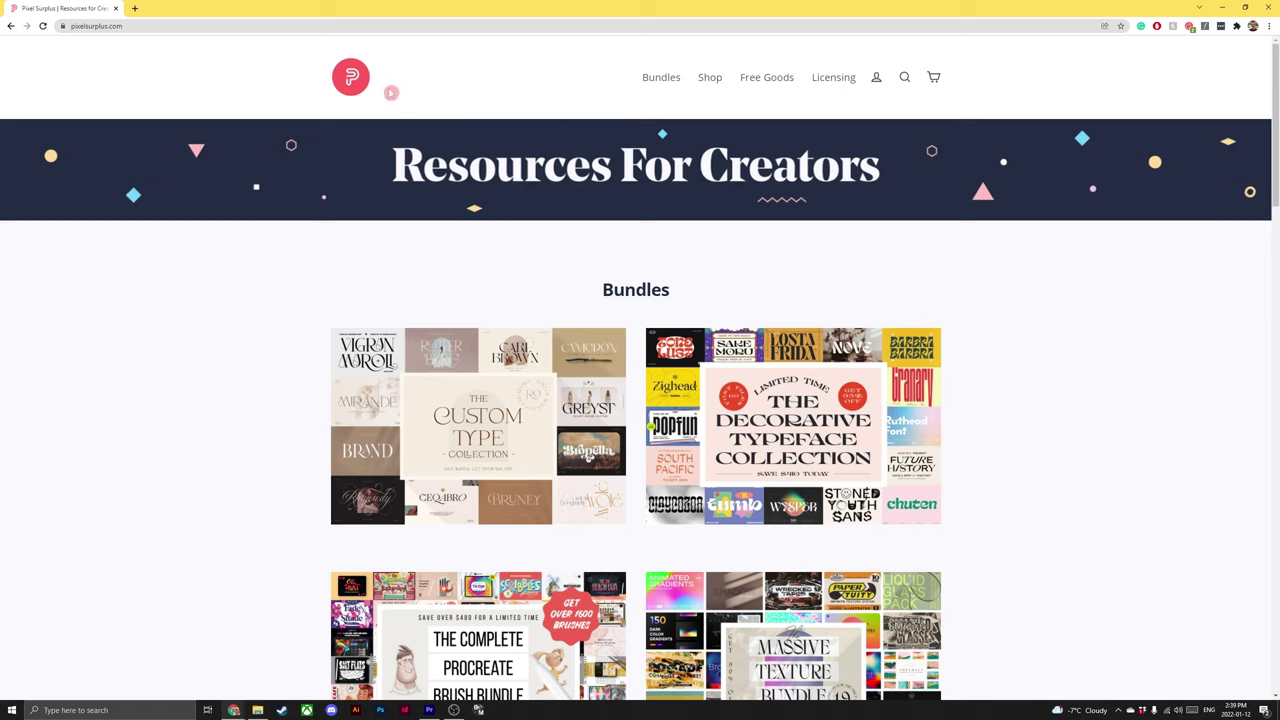
- Open the Mile Heights font from the shop's Fonts collection and check its license options, keeping the Desktop Commercial License
mouse_move(710, 79)
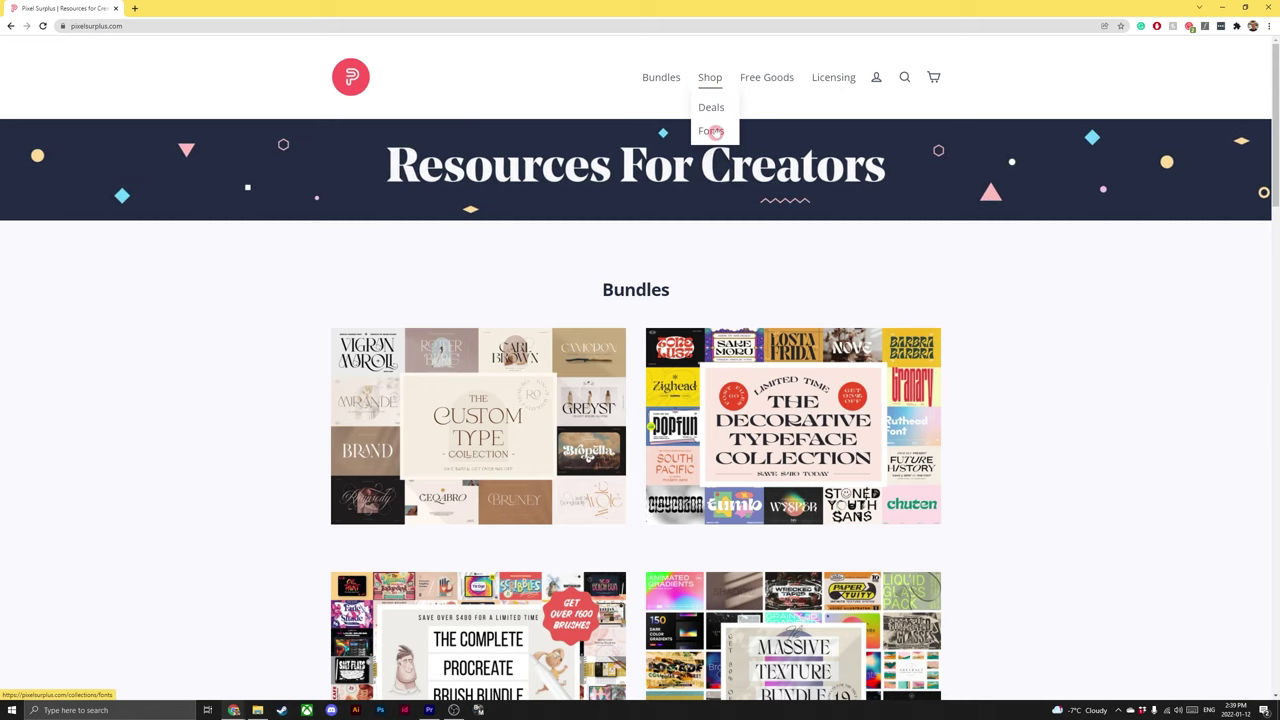
left_click(717, 128)
left_click_drag(1276, 170, 1208, 437)
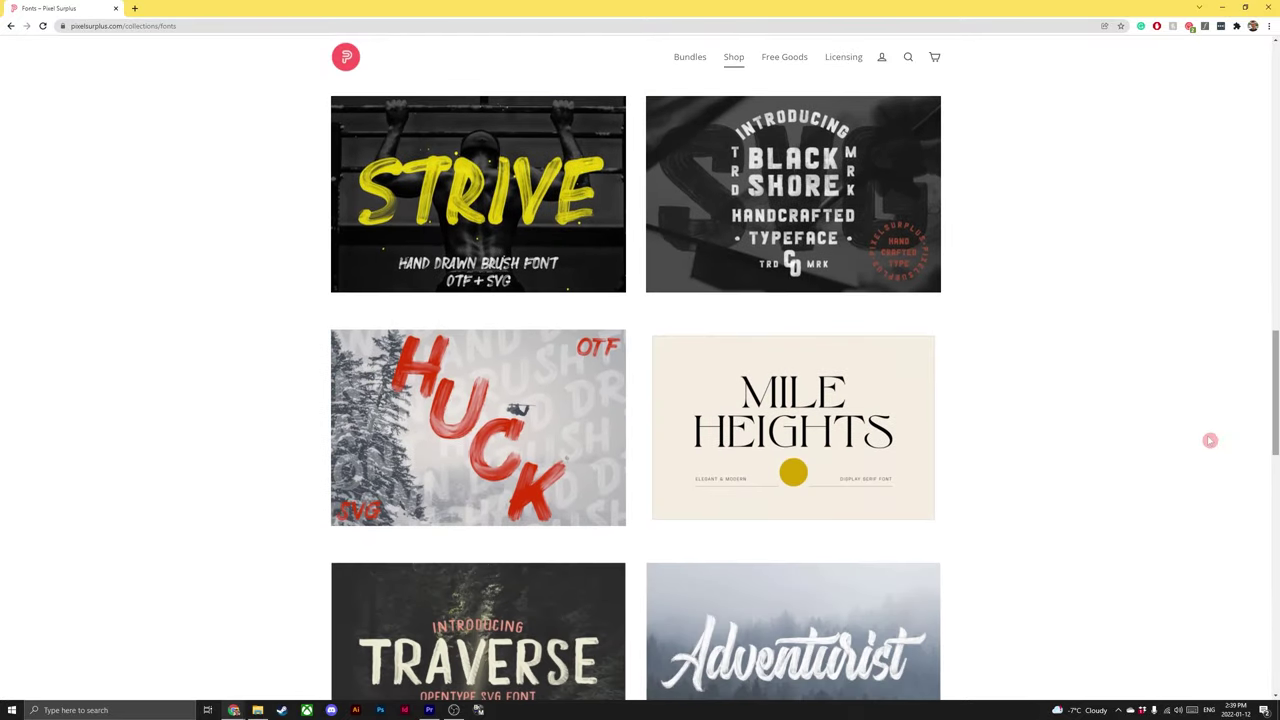
left_click(802, 453)
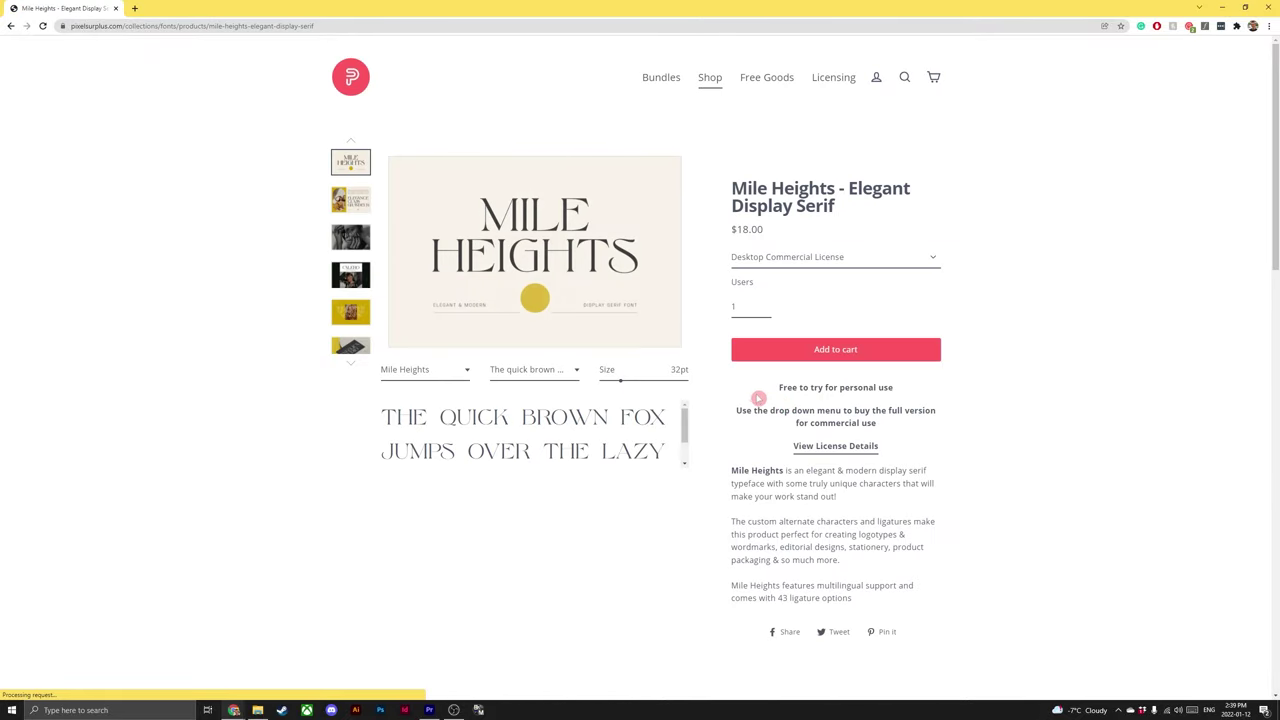
left_click(867, 264)
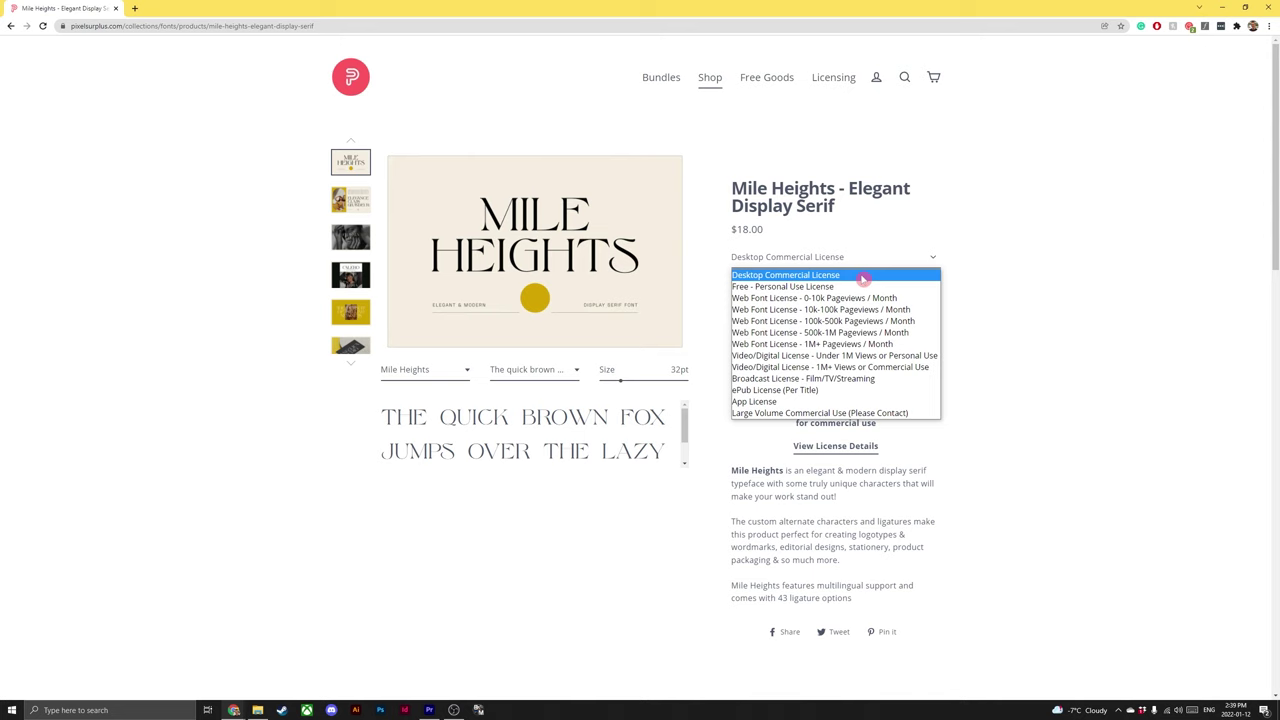
left_click(860, 275)
- Browse the enlarged Mile Heights preview images through the character specimen, ligatures and multilingual support samples
left_click(480, 243)
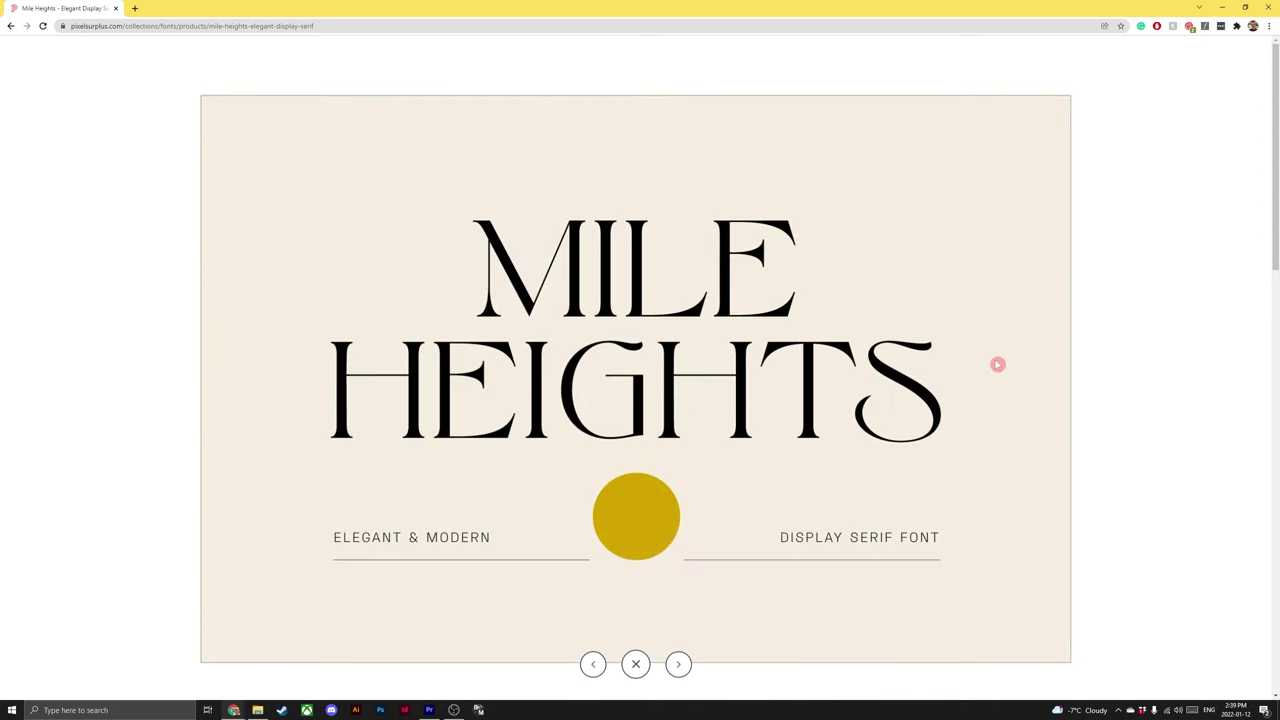
left_click(678, 658)
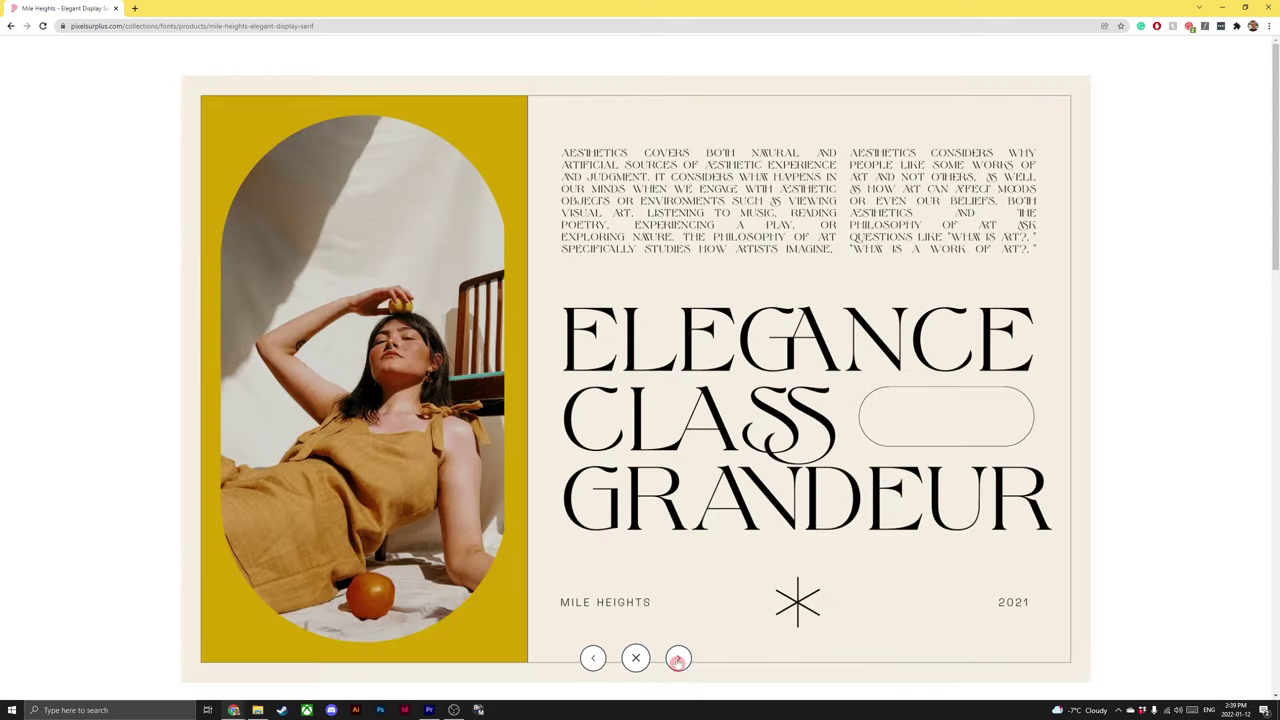
left_click(678, 658)
left_click(678, 658)
left_click(678, 658)
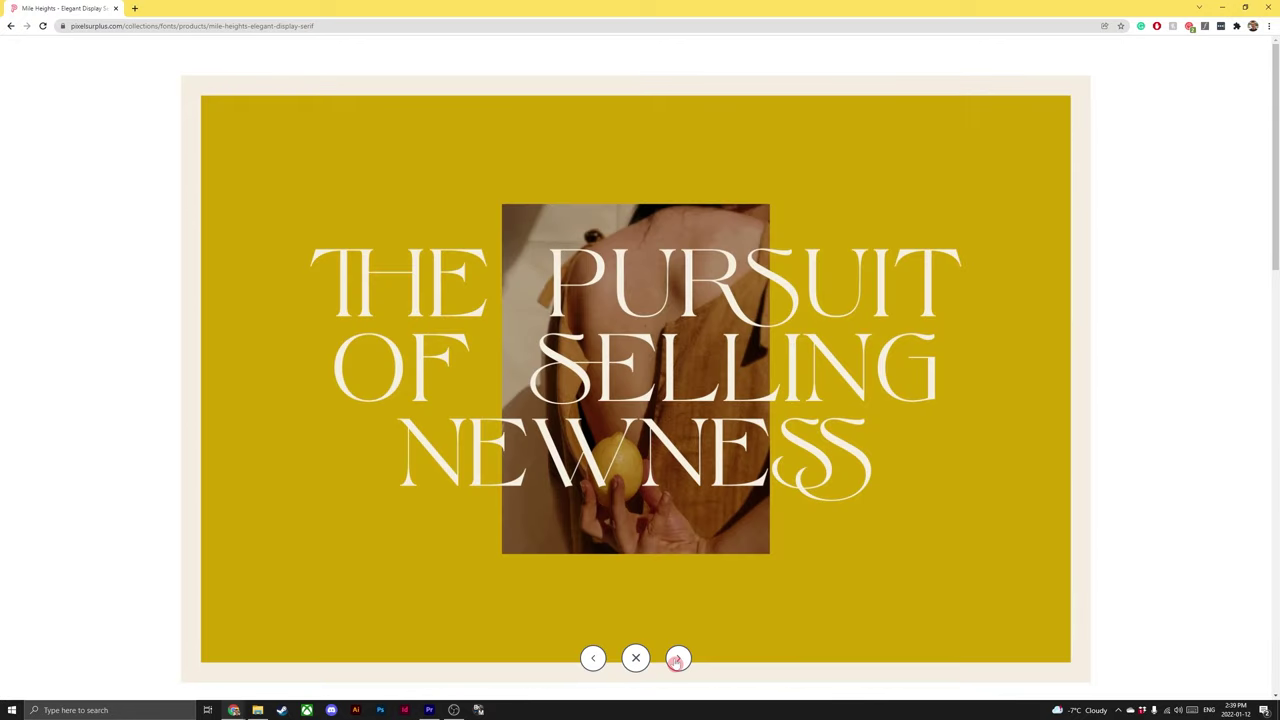
left_click(678, 658)
left_click(678, 658)
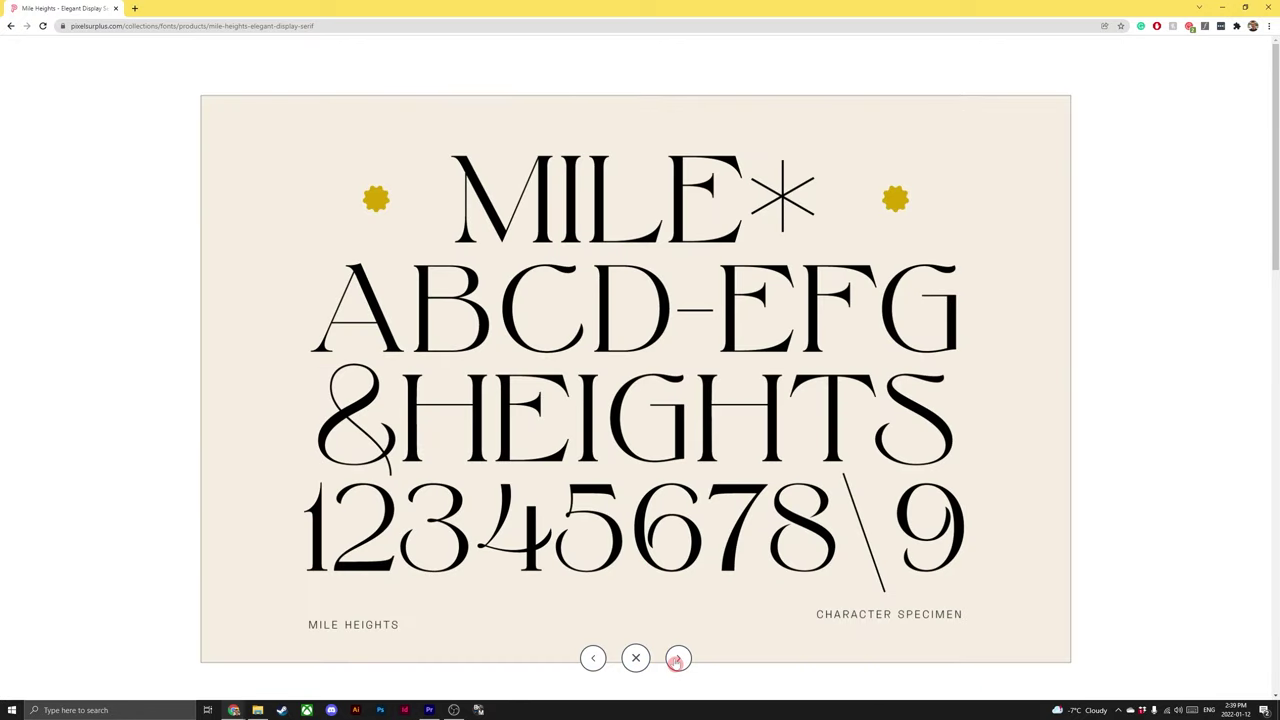
left_click(678, 658)
left_click(678, 658)
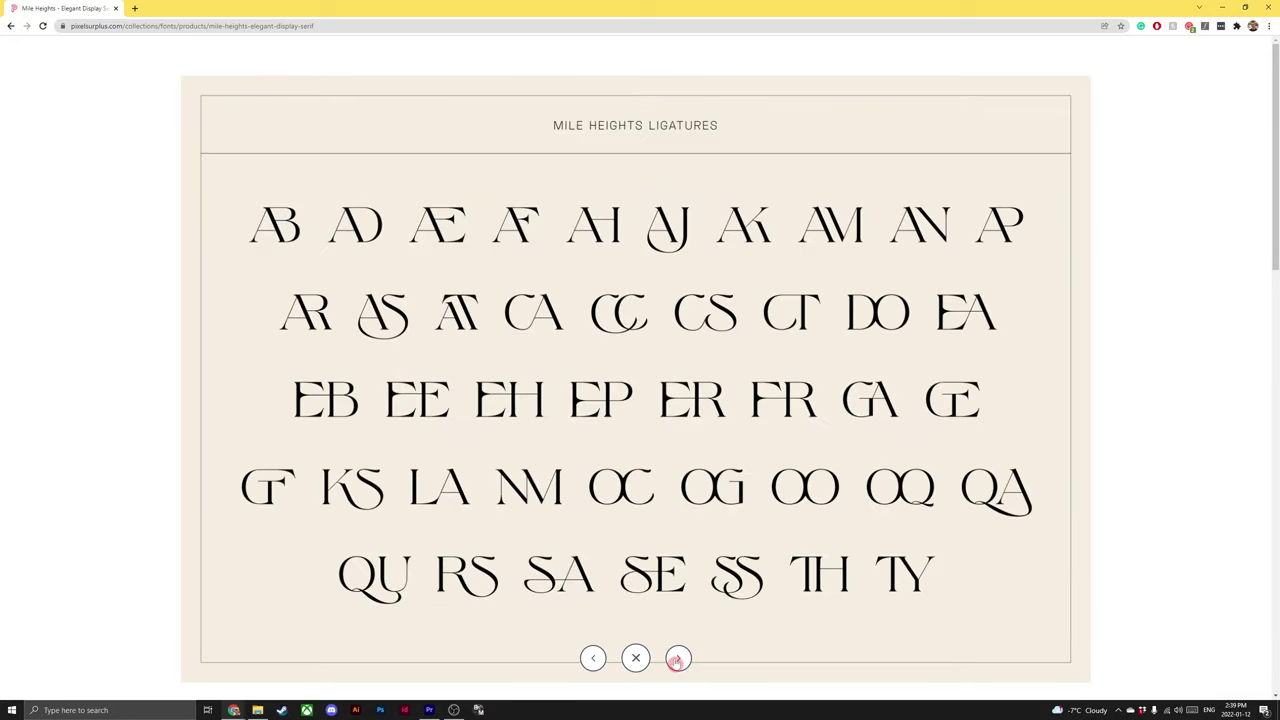
left_click(678, 658)
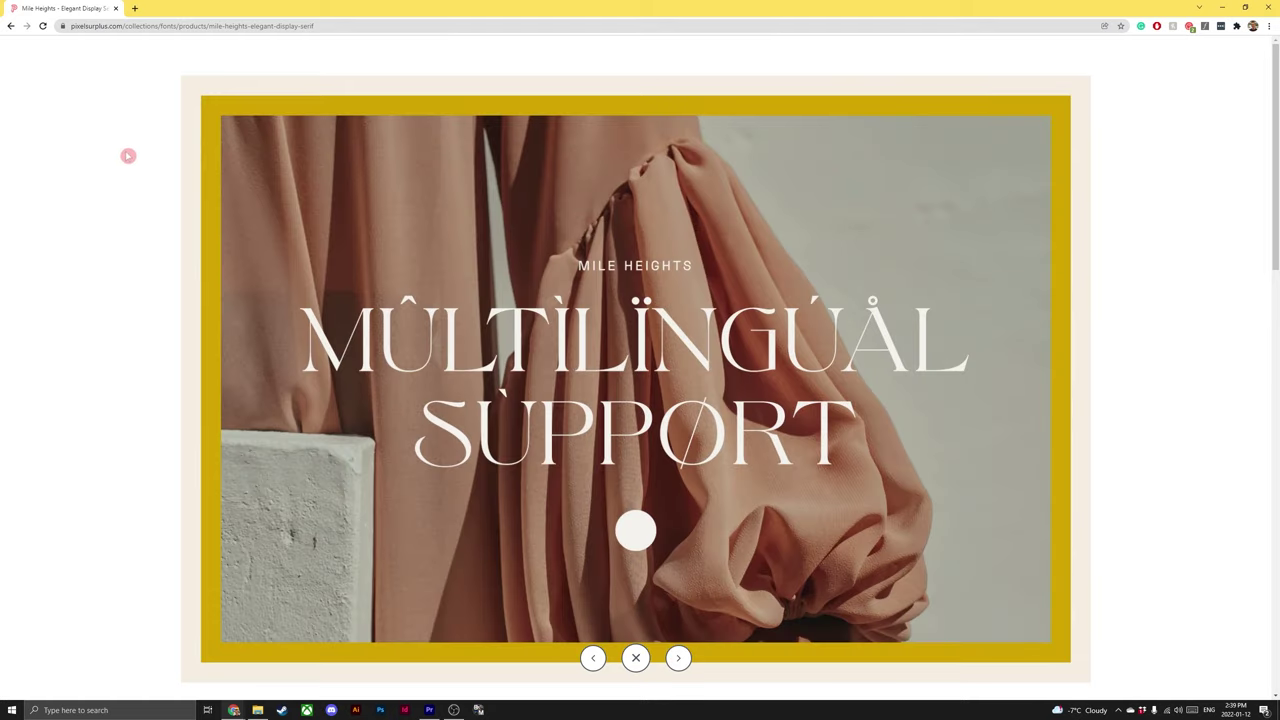
left_click(126, 155)
- Switch to the Type on a Path document in Illustrator and look over the list of available panels
left_click(839, 352)
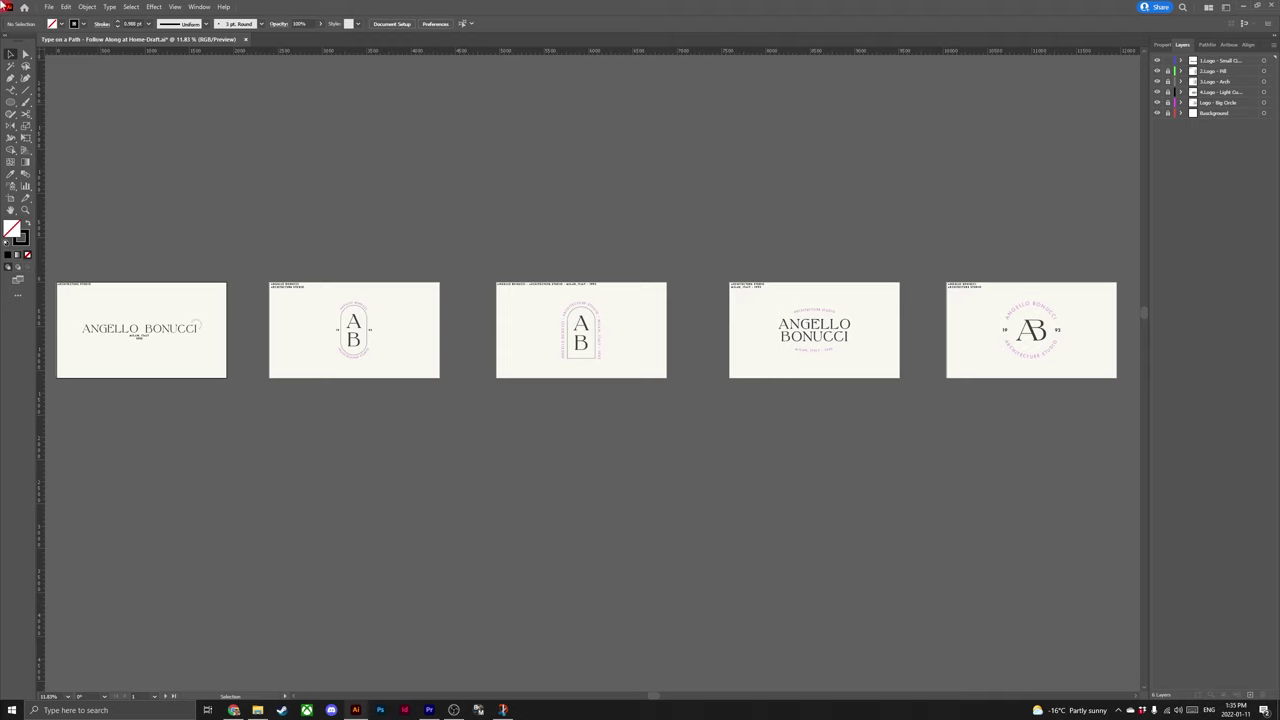
left_click(174, 7)
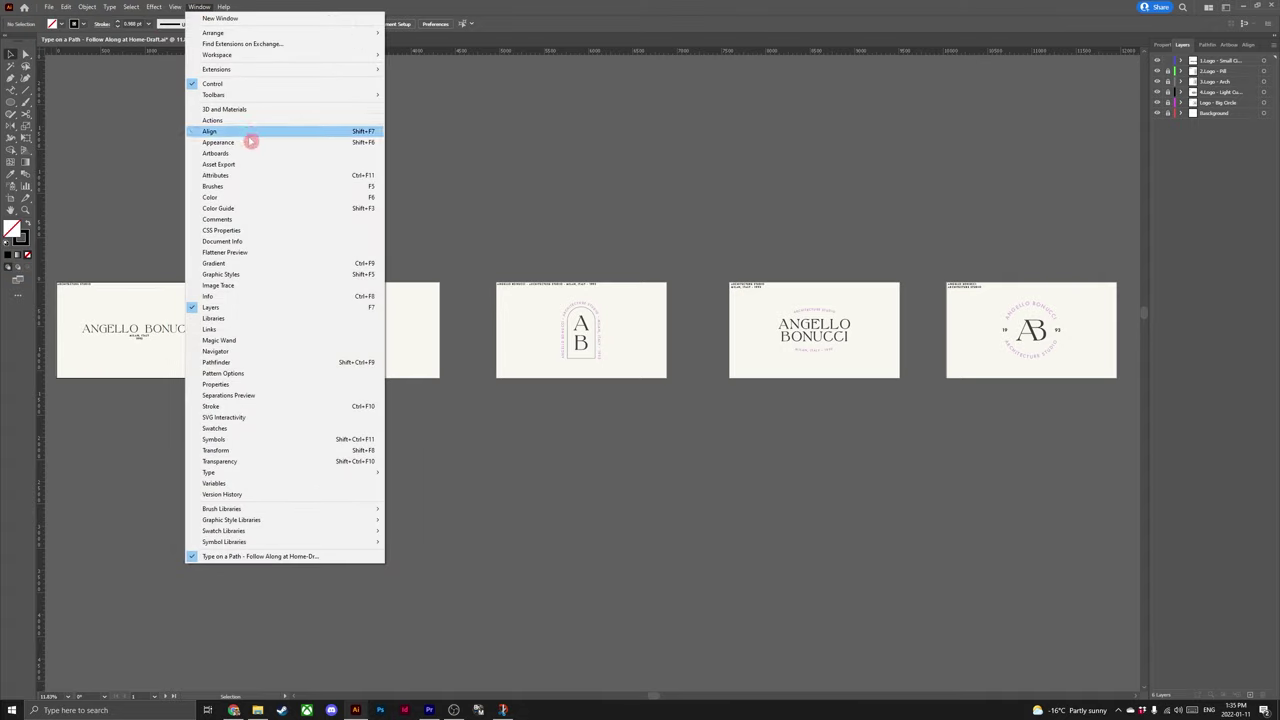
left_click(1211, 232)
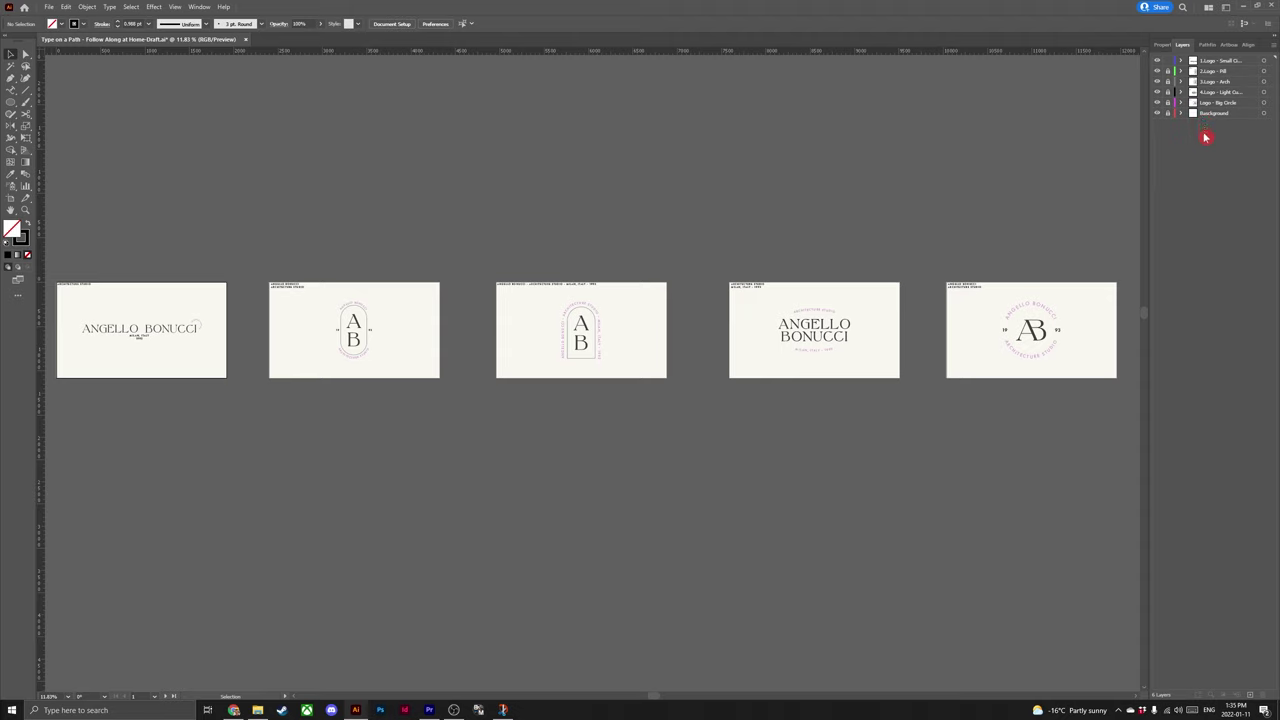
- Hide and show each of the six top-level layers in turn to see which artwork it contains
left_click(1158, 62)
left_click(1158, 61)
left_click(1158, 71)
left_click(1158, 71)
left_click(1158, 81)
left_click(1158, 82)
left_click(1158, 92)
left_click(1158, 92)
left_click(1158, 102)
left_click(1158, 102)
left_click(1158, 113)
left_click(1158, 113)
- Expand the first logo layer and make its Design Here sublayer active
left_click(1182, 61)
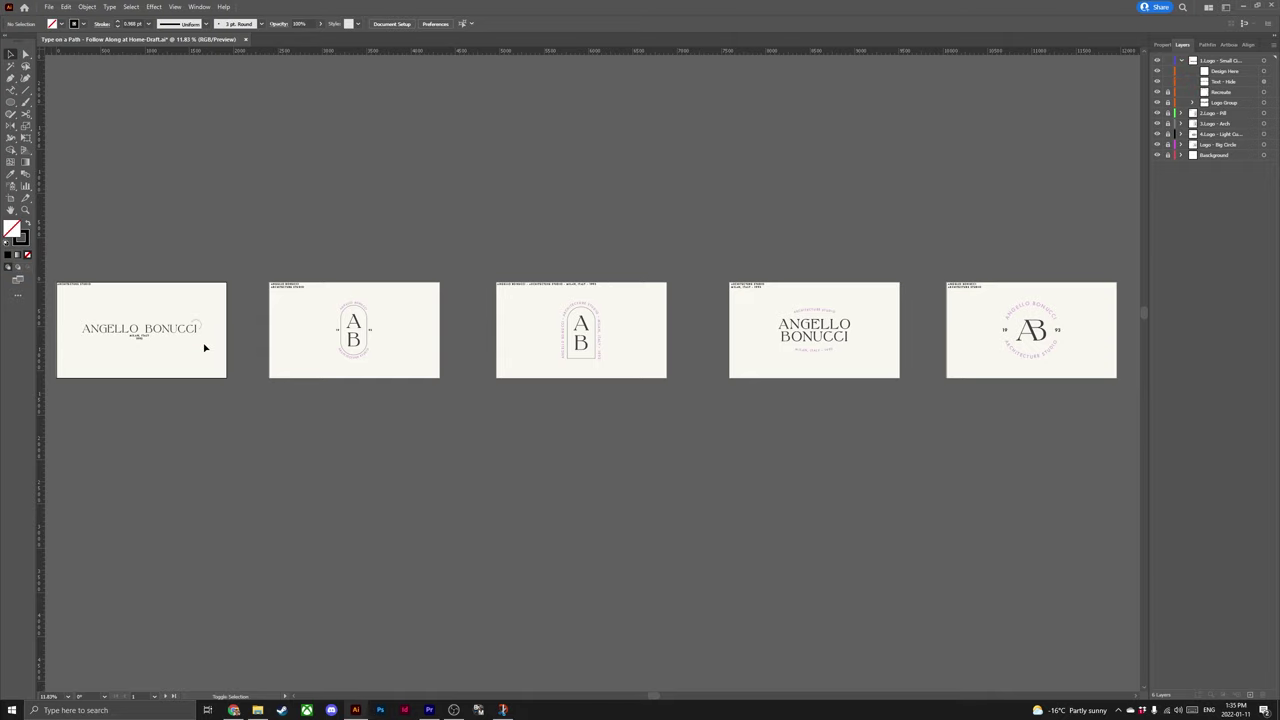
key("ctrl+0")
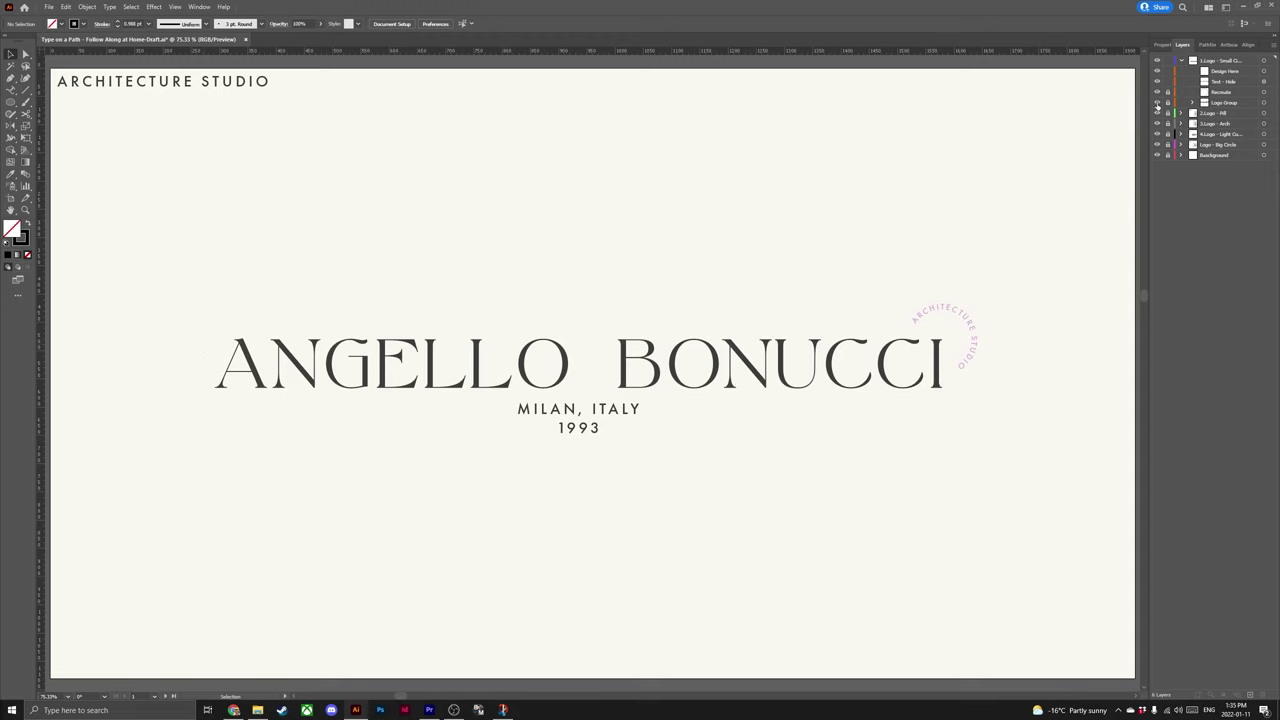
left_click(1227, 74)
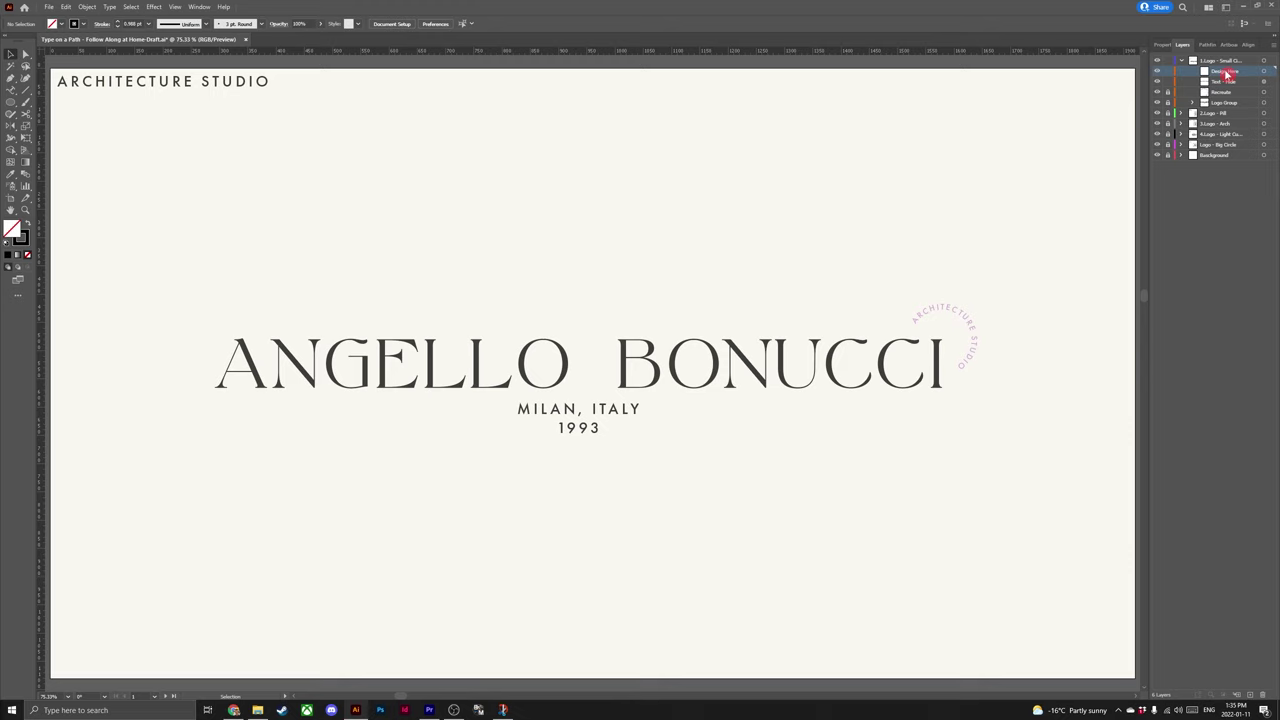
- Toggle the visibility of the Text - Hide, Recreate and Logo Group sublayers to identify their contents on the first artboard
left_click(1158, 81)
left_click(1158, 81)
left_click(1157, 93)
left_click(1157, 103)
left_click(1157, 103)
left_click_drag(928, 316, 962, 366)
left_click_drag(757, 414, 716, 411)
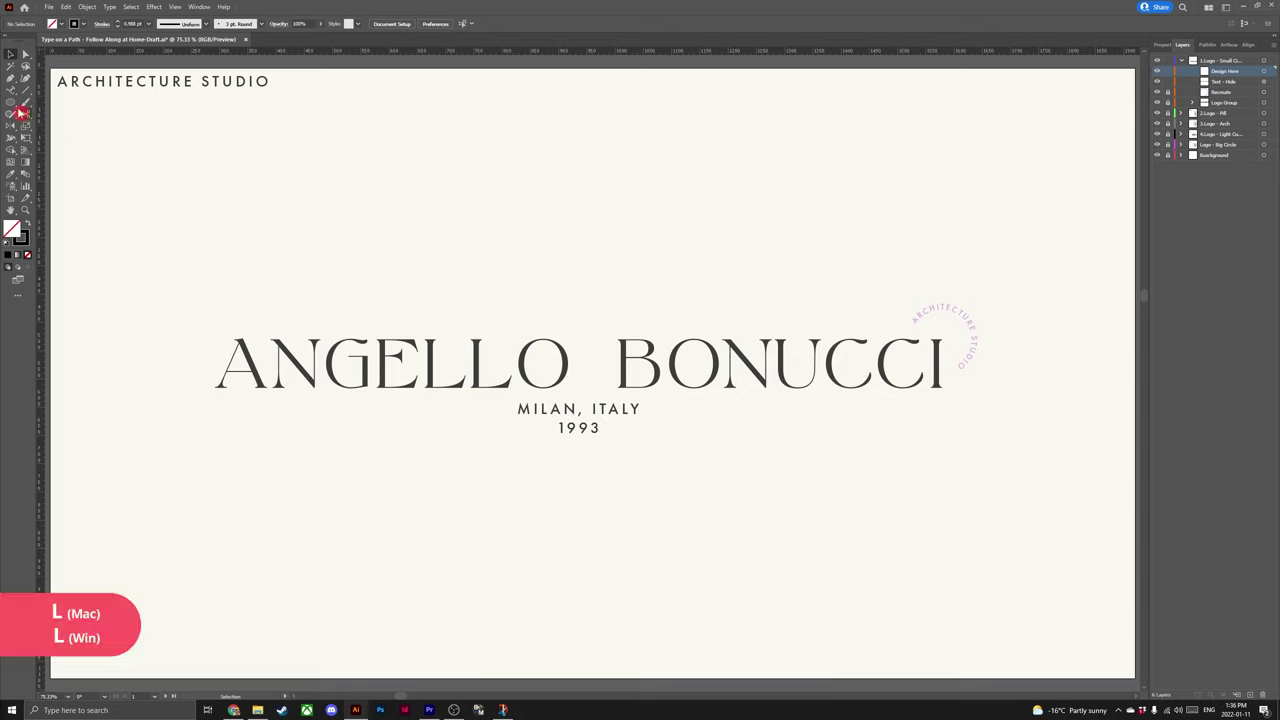
- Draw a circle about 105 px in diameter over the logo's final I and align it with the purple curved reference text
left_click_drag(13, 106, 46, 128)
left_click_drag(918, 312, 980, 372)
key("v")
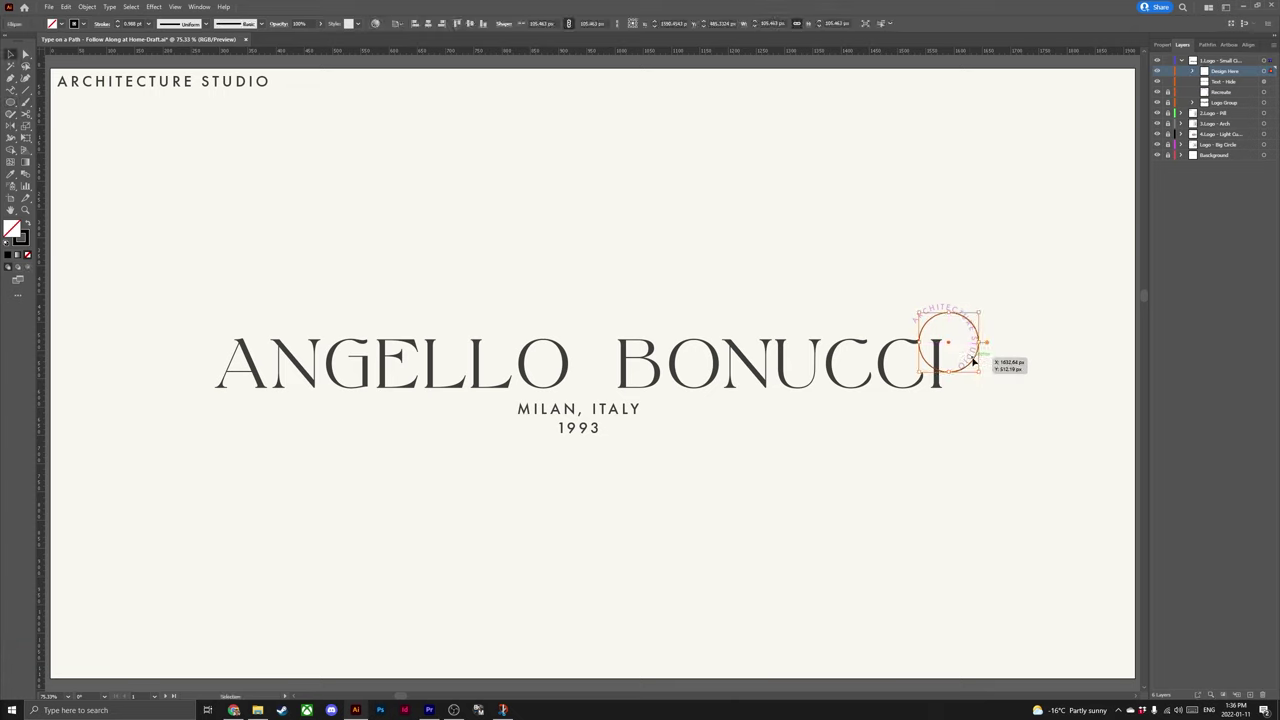
left_click(968, 366)
left_click_drag(967, 364, 960, 368)
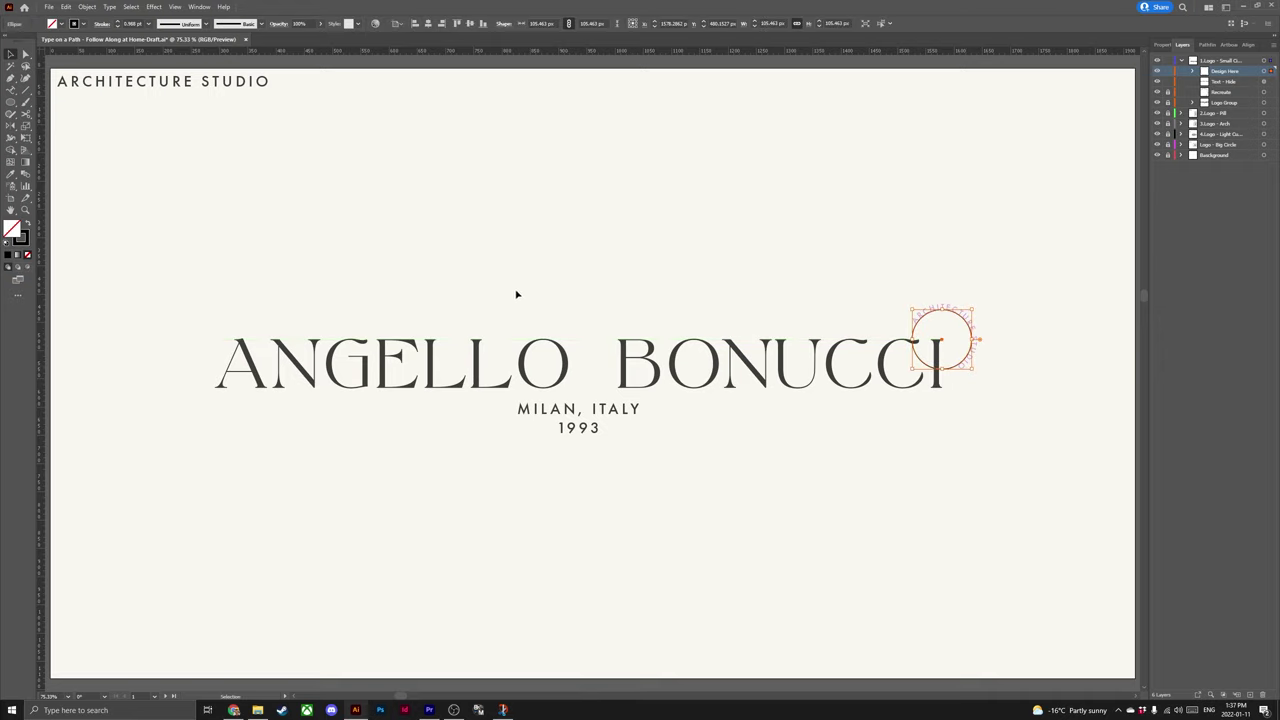
- Swap the circle's fill and stroke and swap them back
left_click(27, 226)
left_click(24, 226)
left_click(1000, 370)
- Examine up close how the circle's outline lines up with the baseline of the curved reference text
key("z")
left_click(1007, 336)
left_click_drag(1007, 336, 1117, 337)
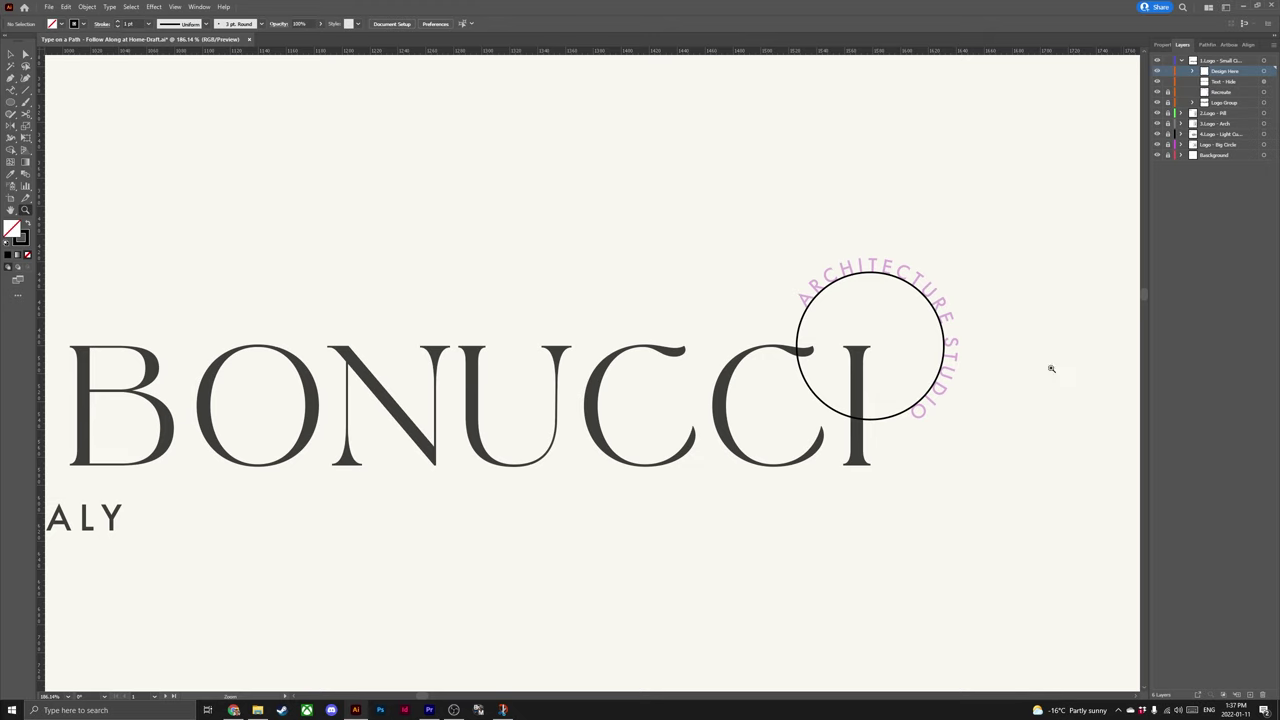
key("a")
left_click(900, 418)
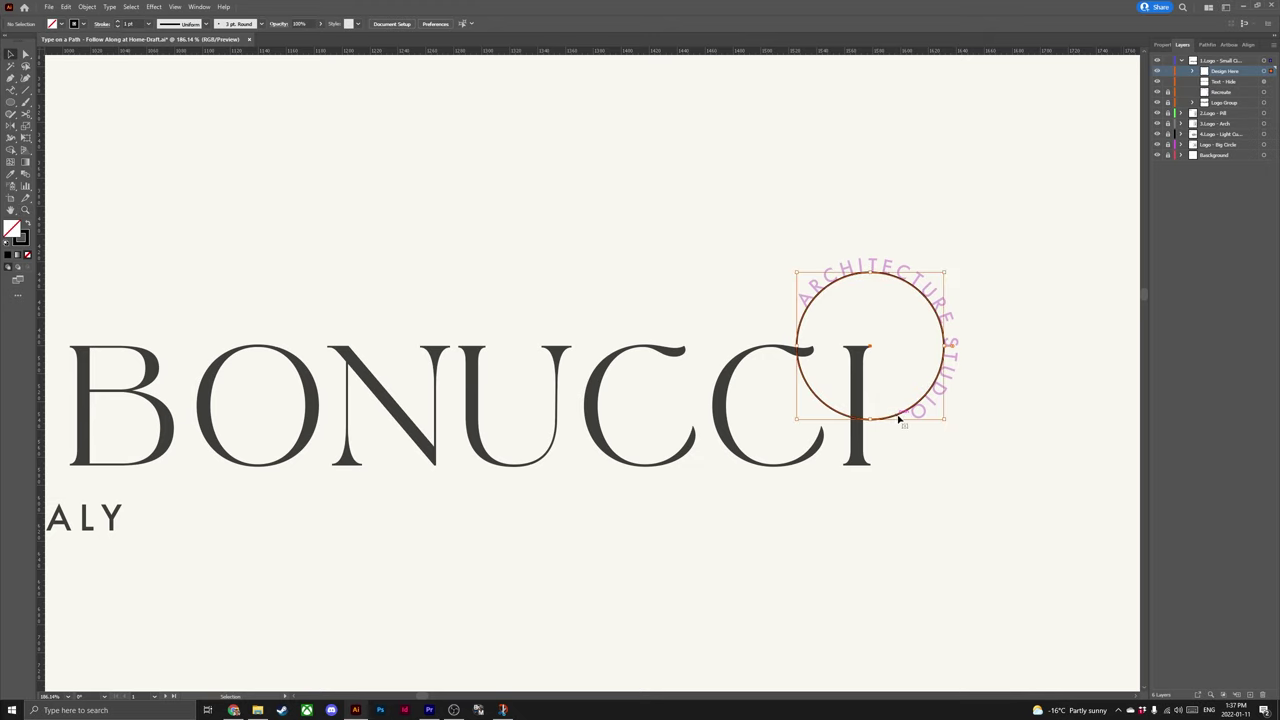
key("ctrl+0")
key("v")
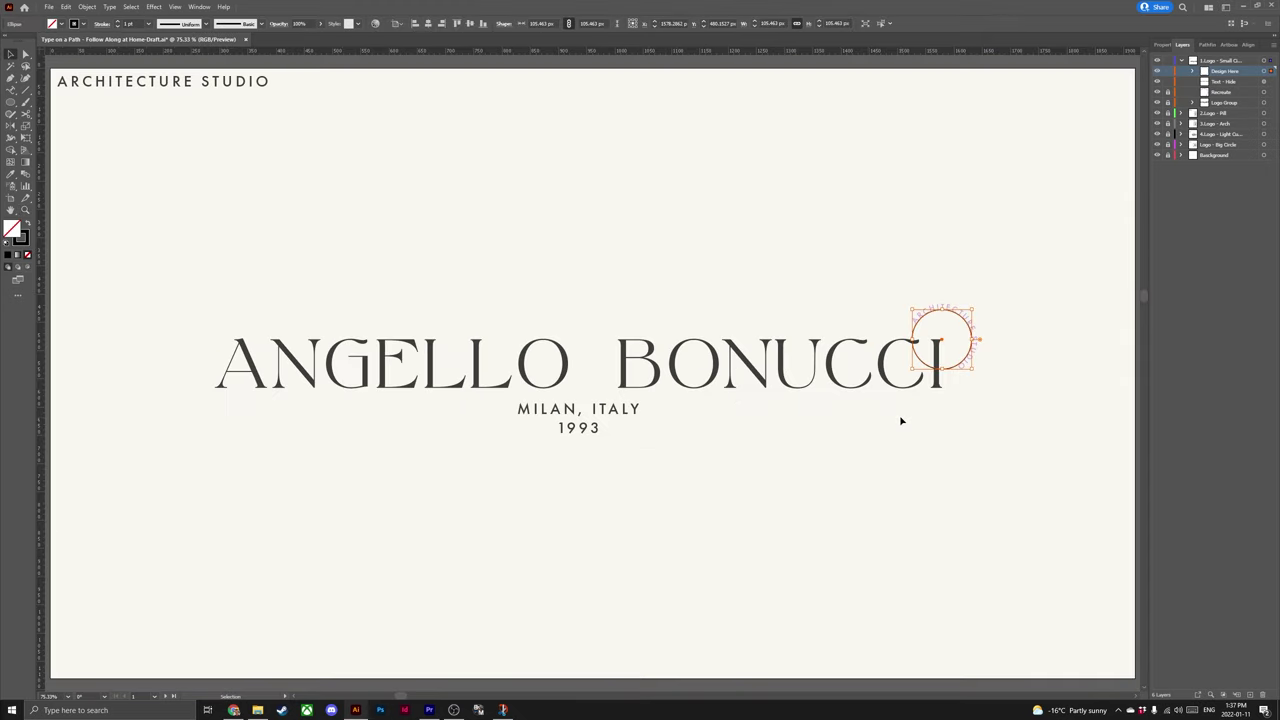
left_click(977, 421)
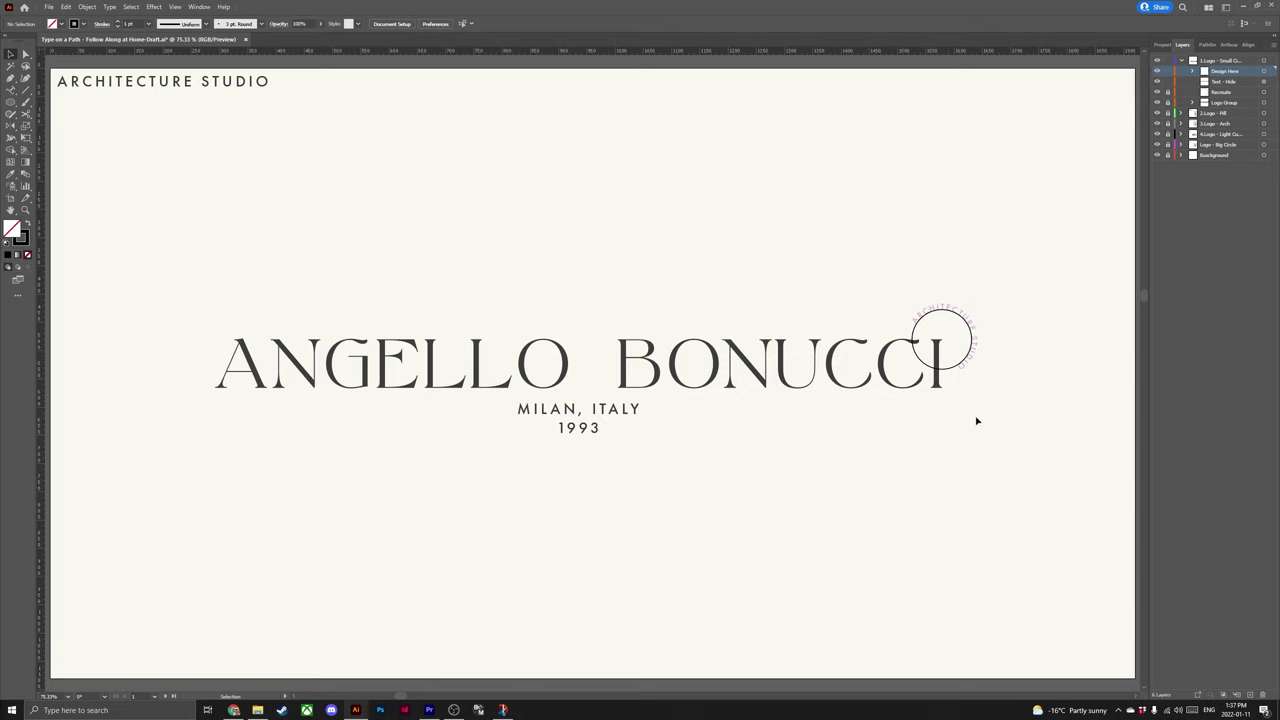
- Copy the whole ARCHITECTURE STUDIO line from the Text - Hide sublayer
left_click(1224, 82)
key("ctrl+c")
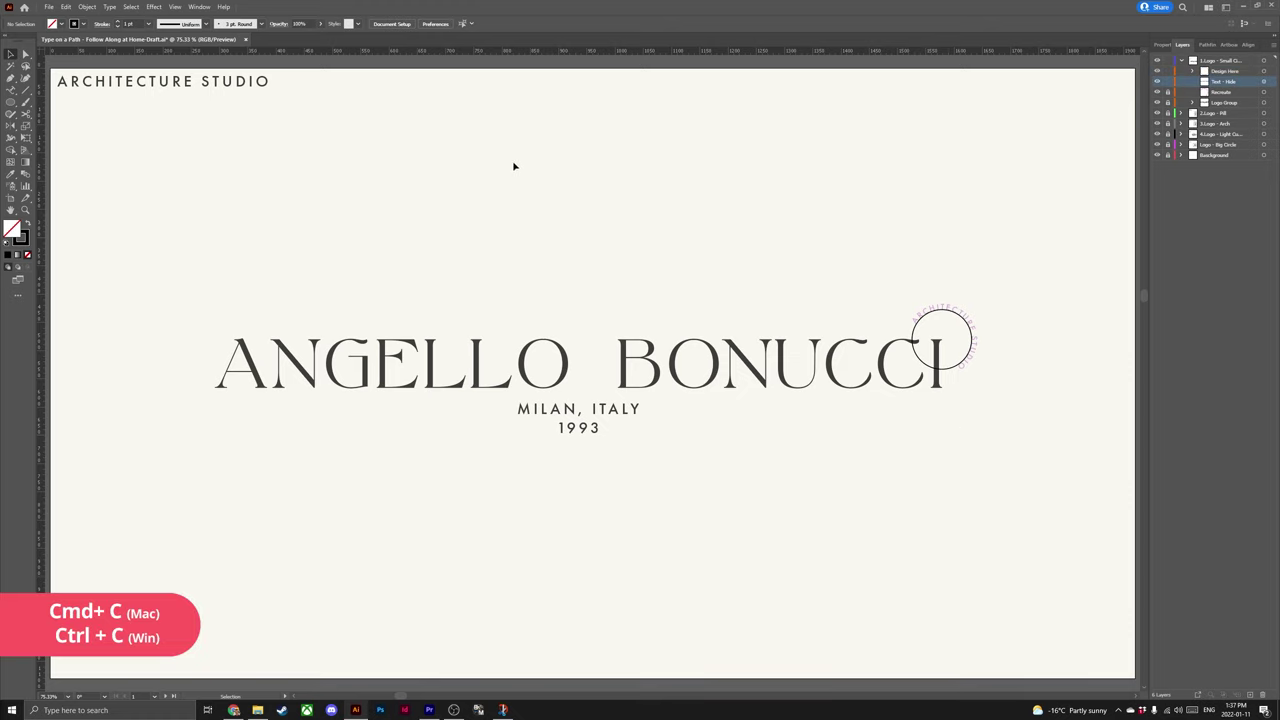
key("t")
double_click(175, 82)
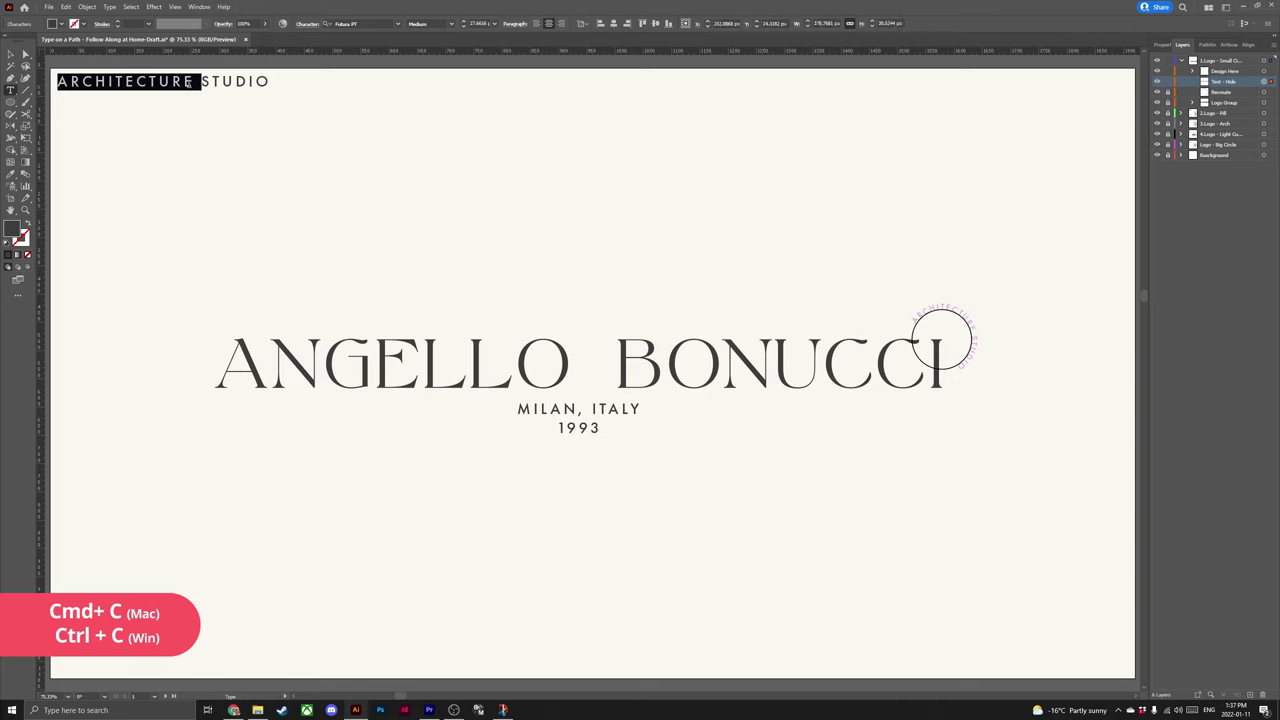
triple_click(217, 82)
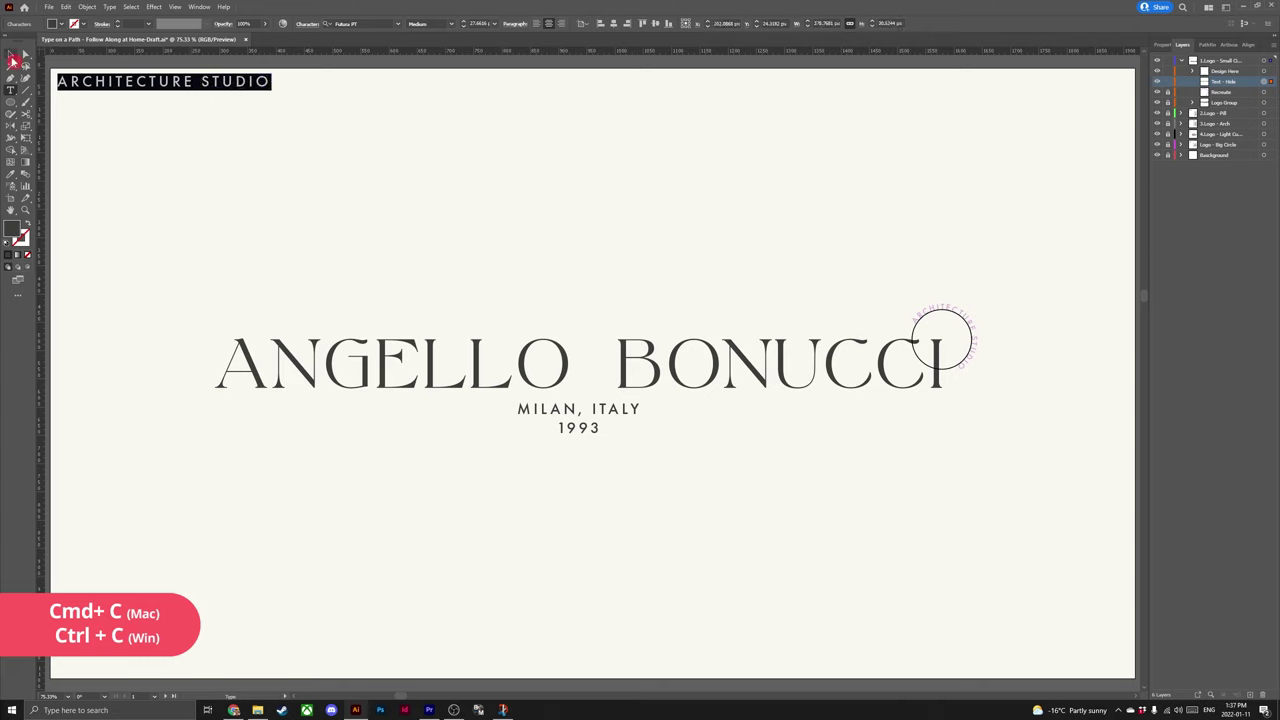
key("Escape")
- In the Design Here sublayer, turn the circle into a text path with the Type on a Path tool and paste the copied text
left_click(1224, 72)
key("t")
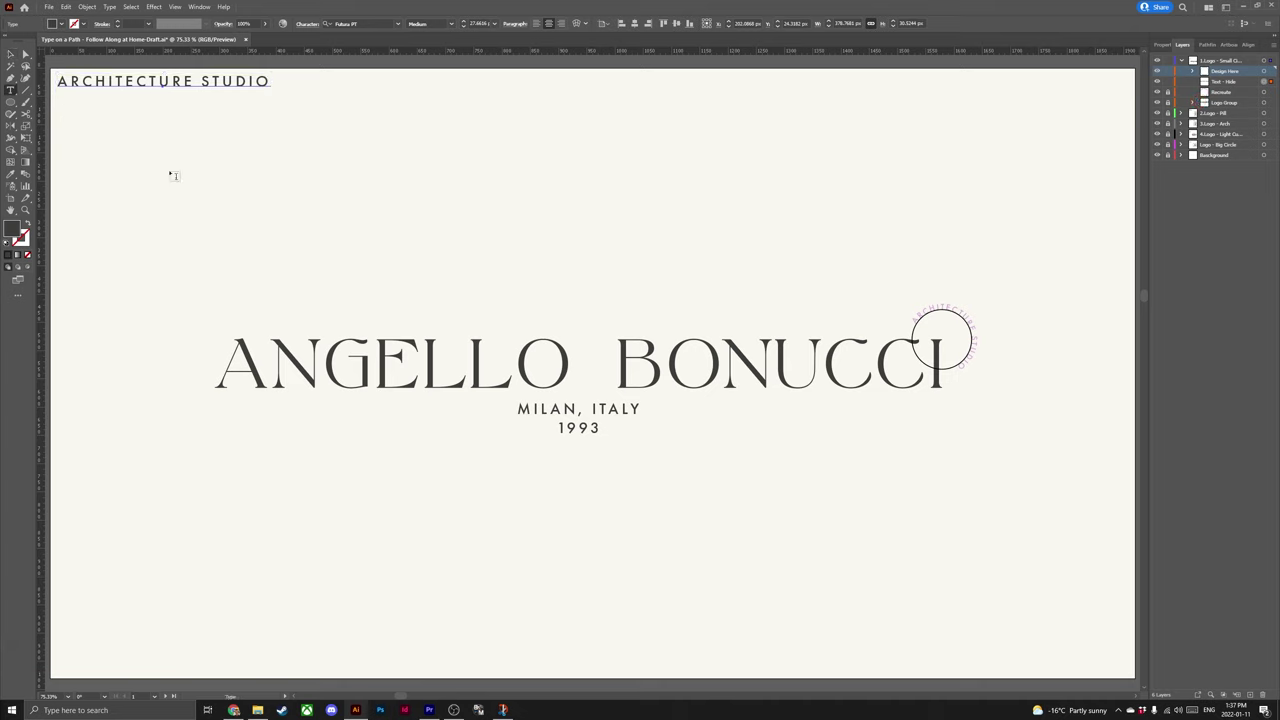
left_click(11, 90)
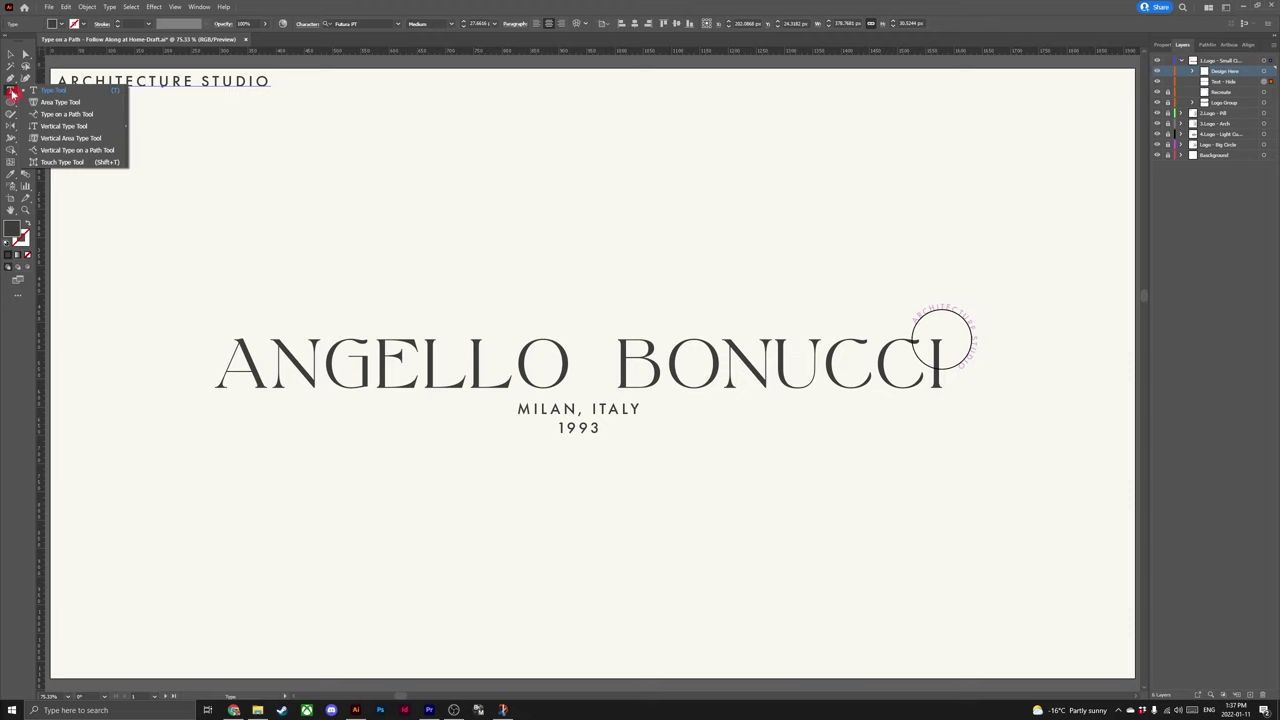
left_click(68, 114)
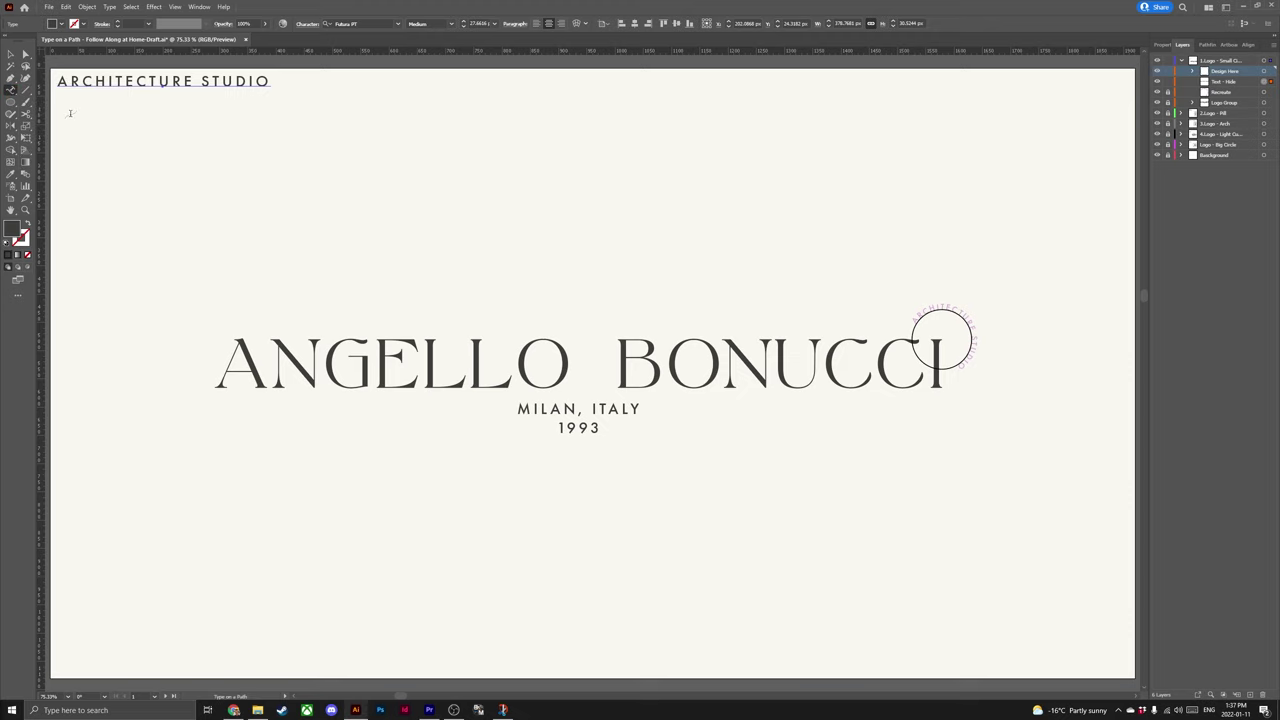
left_click(11, 90)
left_click(935, 310)
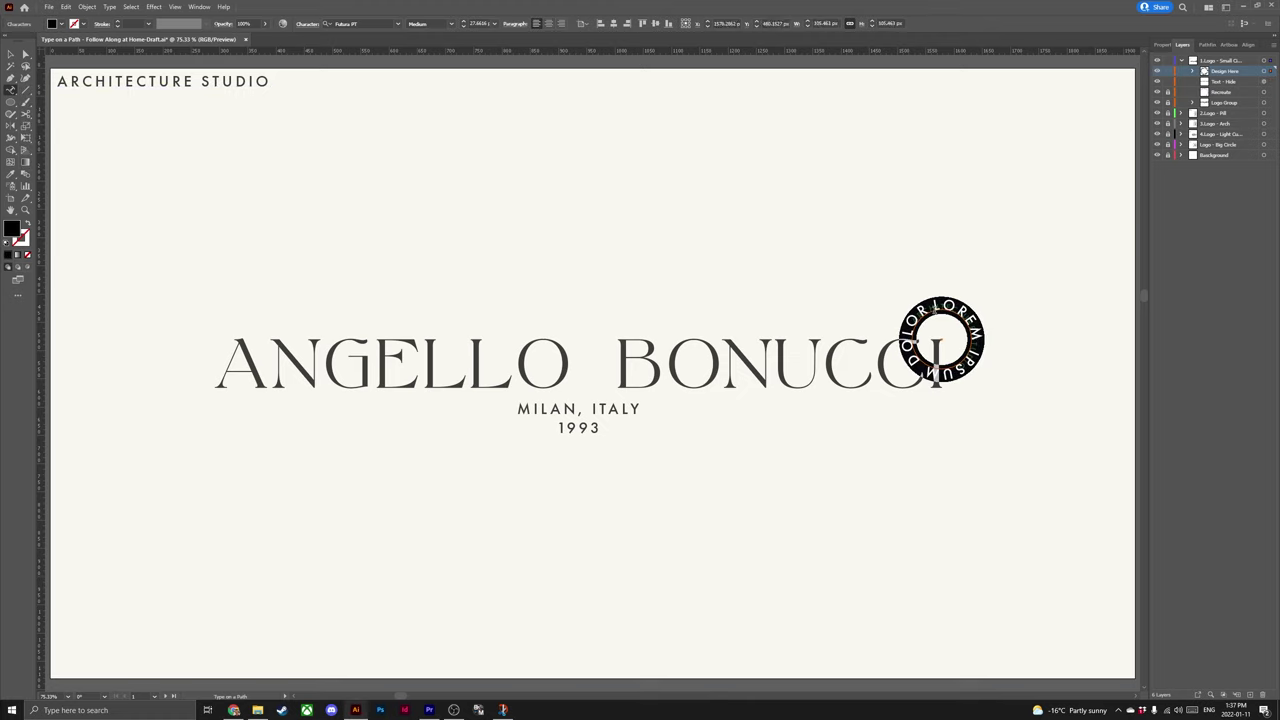
key("ctrl+v")
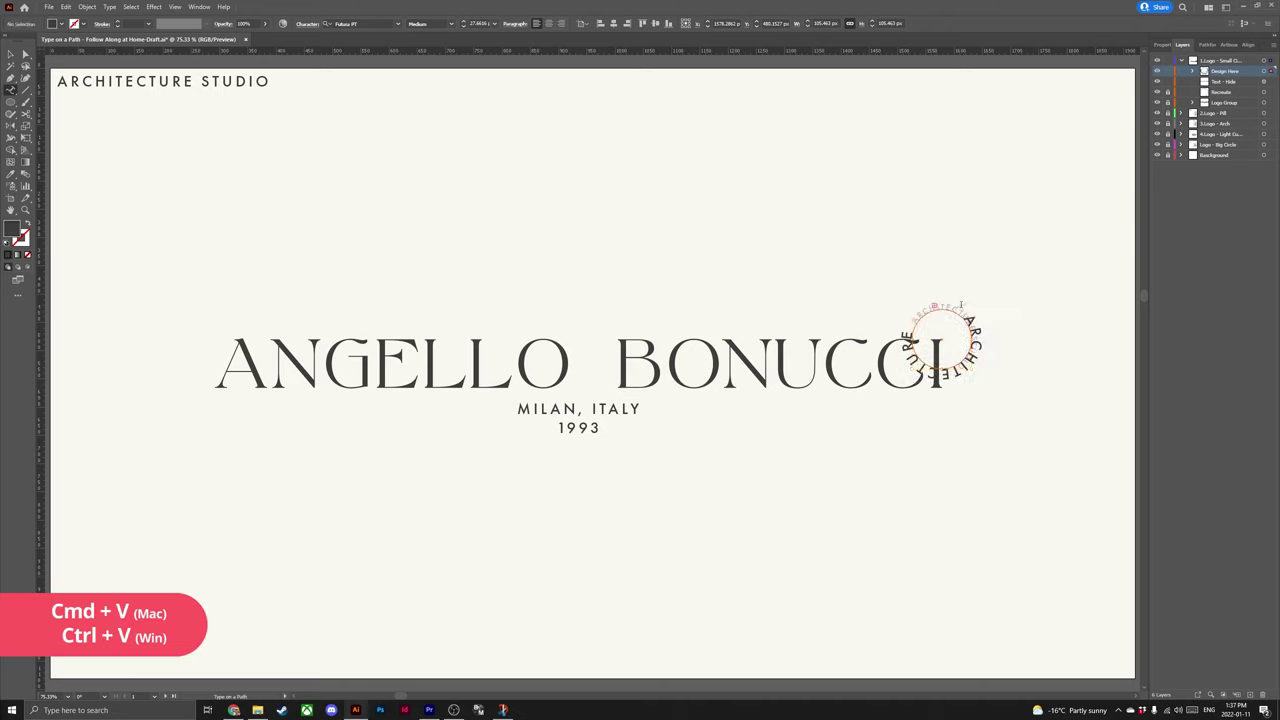
- Move the circle text's start and end brackets so the centre-aligned ARCHITECTURE STUDIO overlays the curved reference text, and deselect it
left_click(1161, 45)
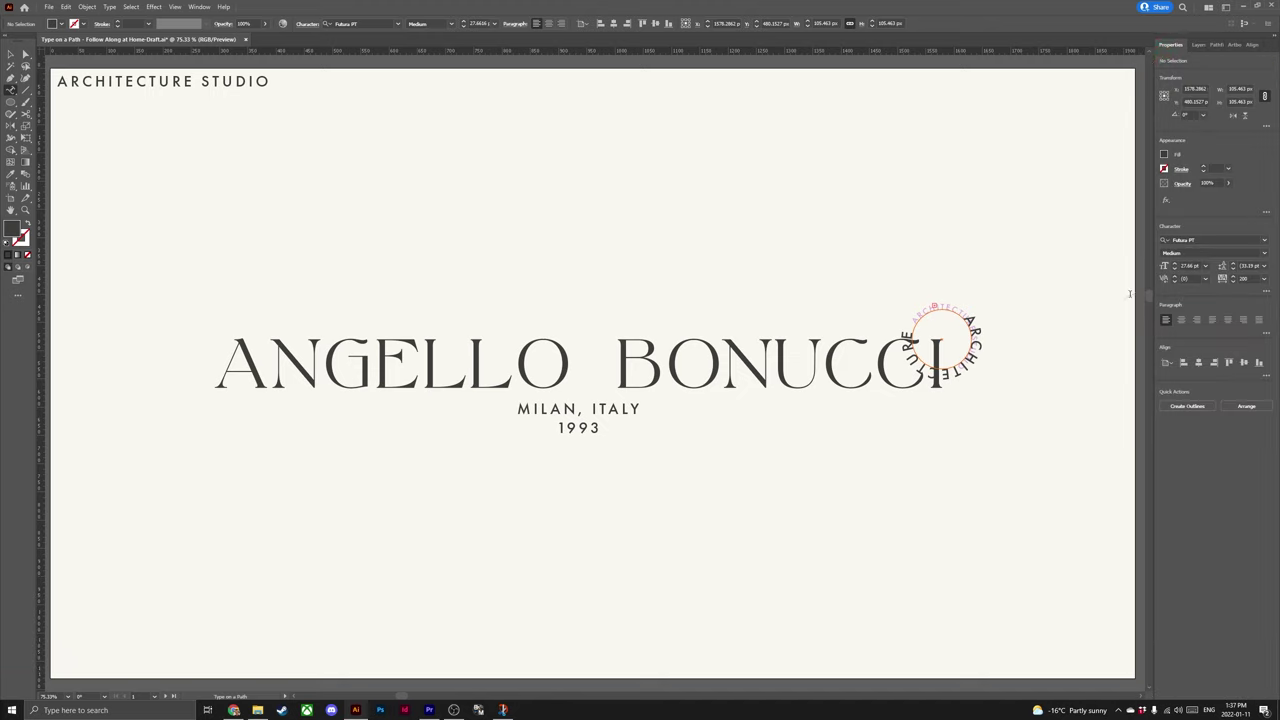
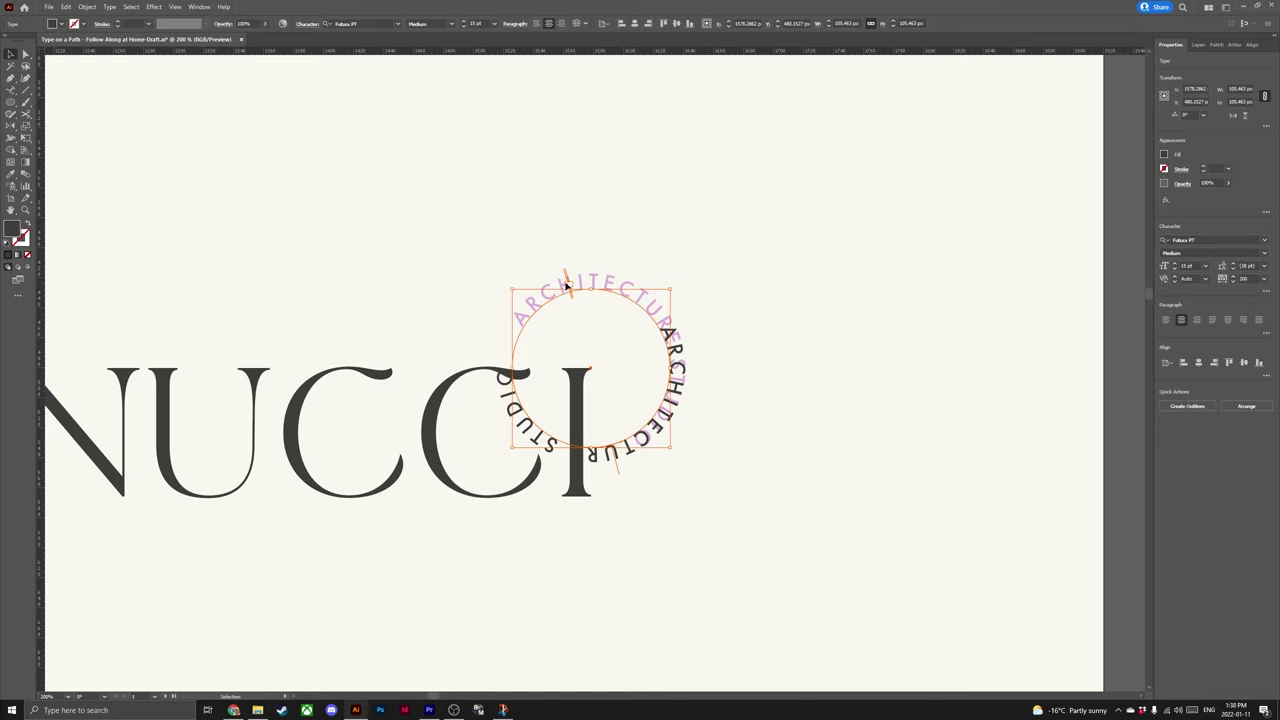
left_click_drag(569, 287, 607, 287)
key("t")
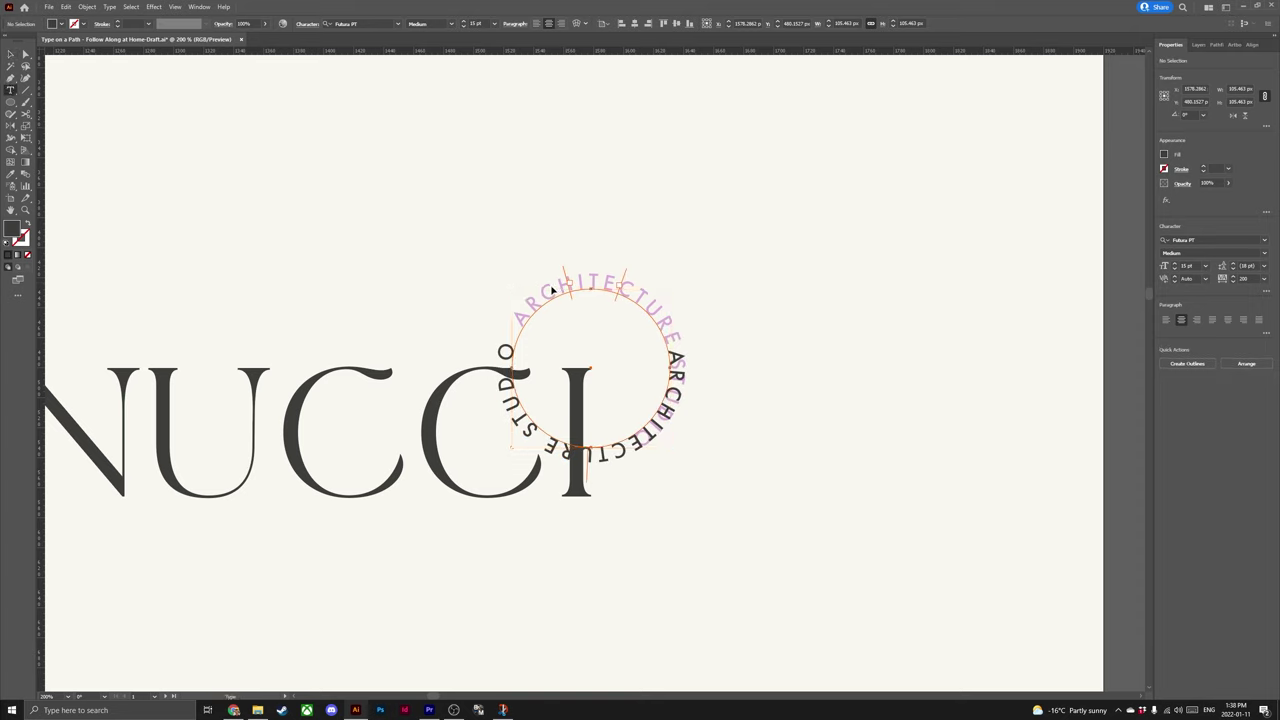
left_click(10, 54)
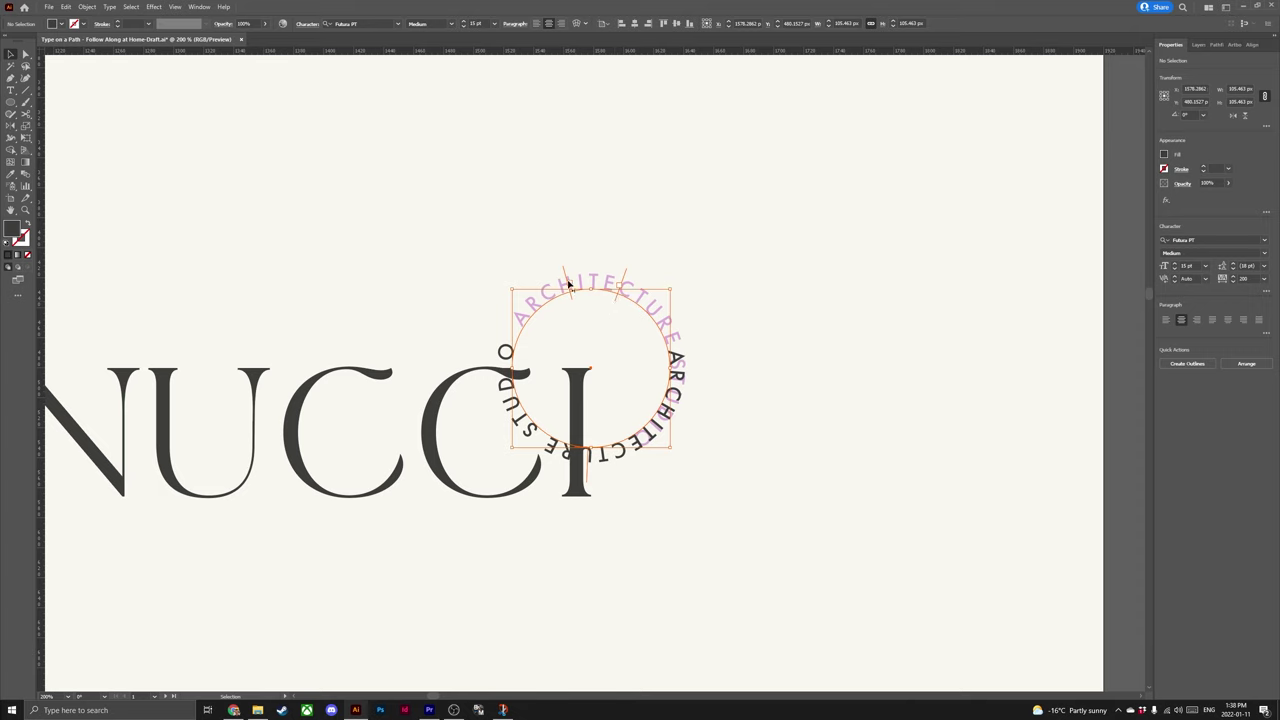
left_click_drag(568, 285, 637, 446)
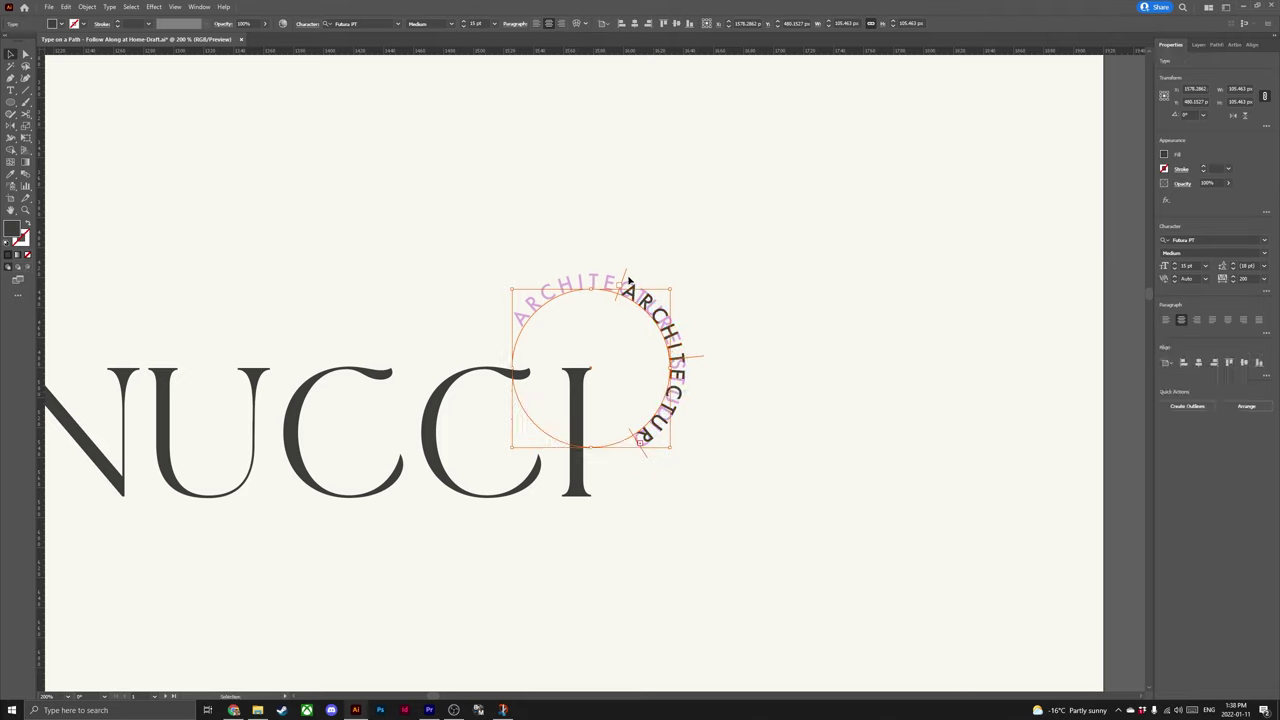
left_click_drag(624, 277, 505, 371)
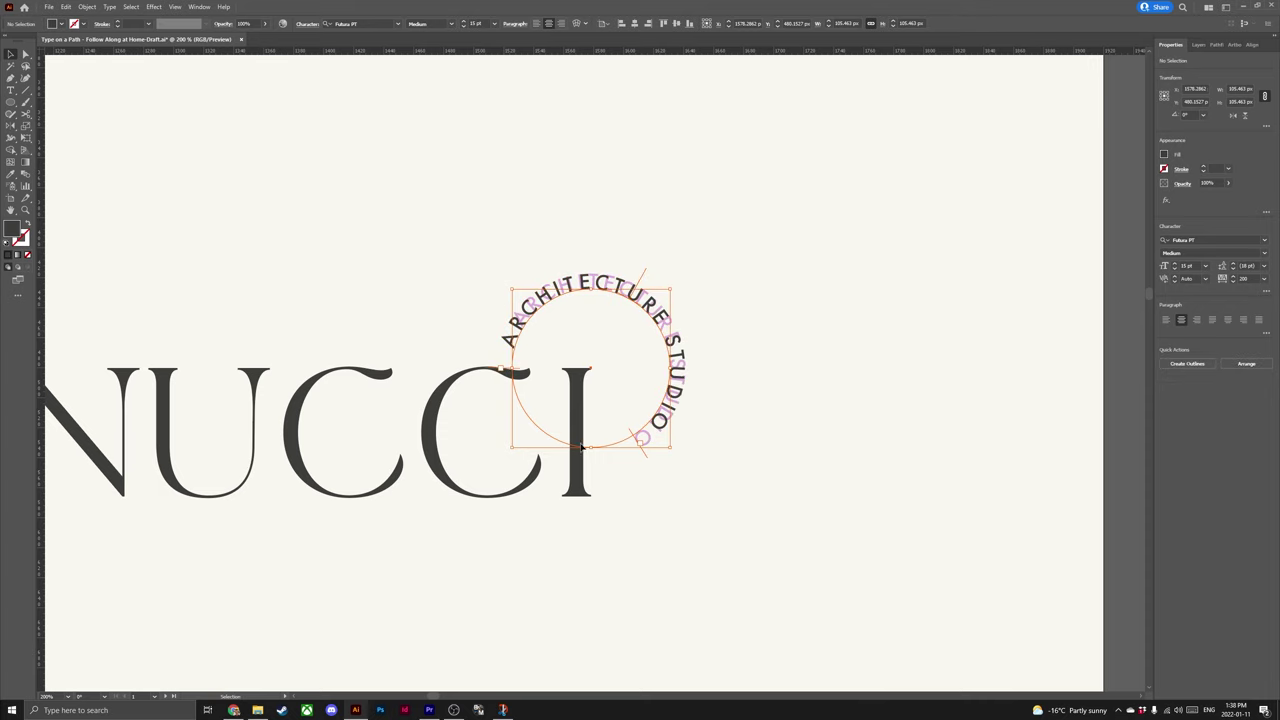
left_click_drag(644, 455, 592, 455)
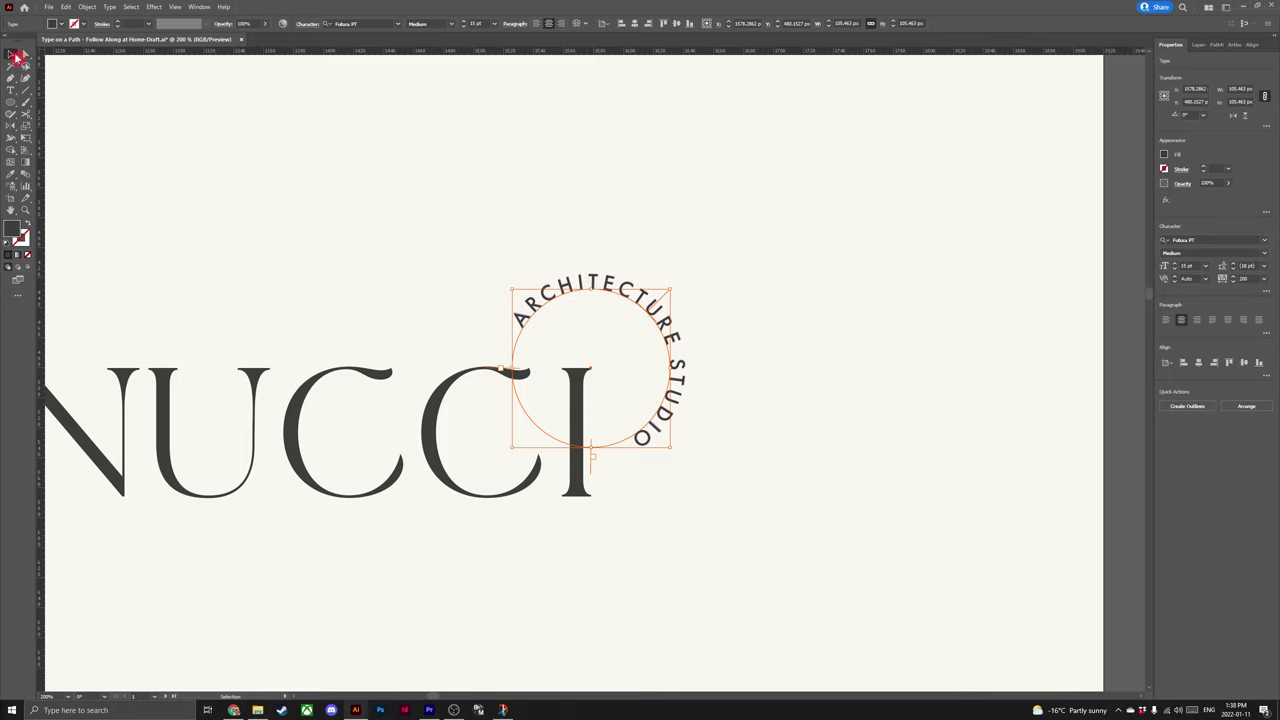
left_click(1181, 321)
left_click(458, 234)
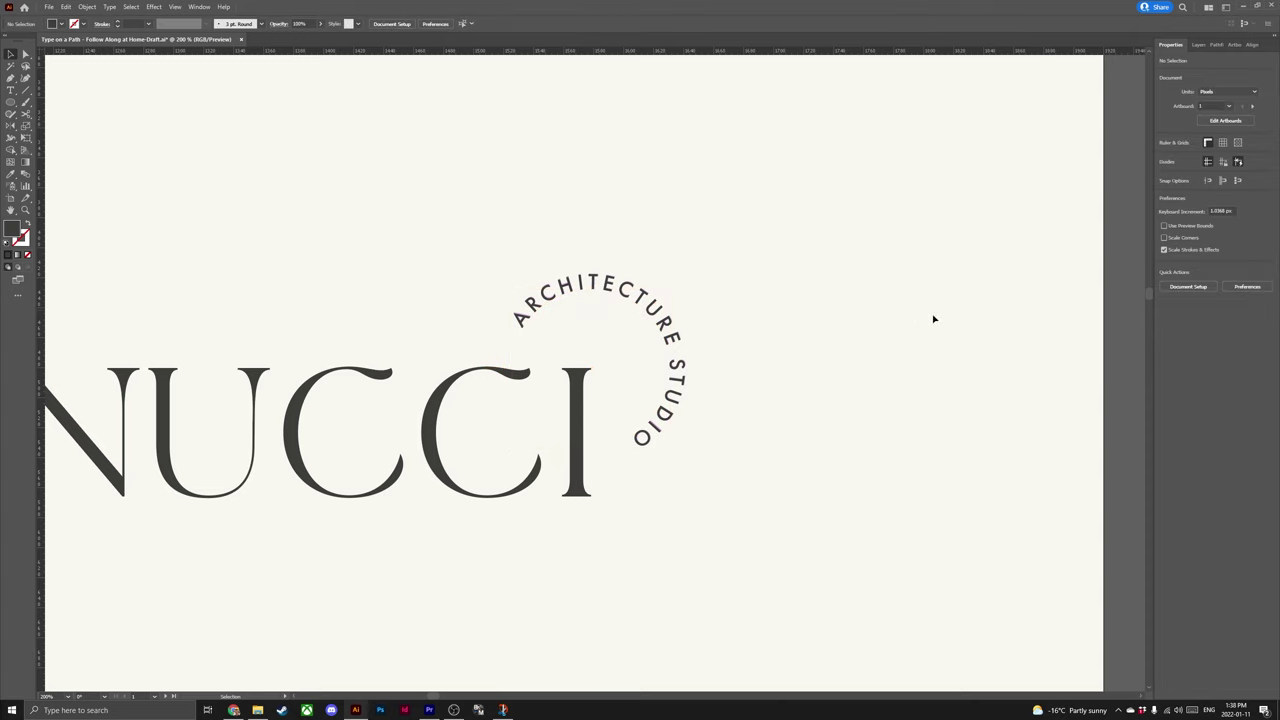
- Lock the first logo's layer, unlock and expand the 2.Logo - Pill layer, and make its Design Here sublayer active
left_click(1198, 45)
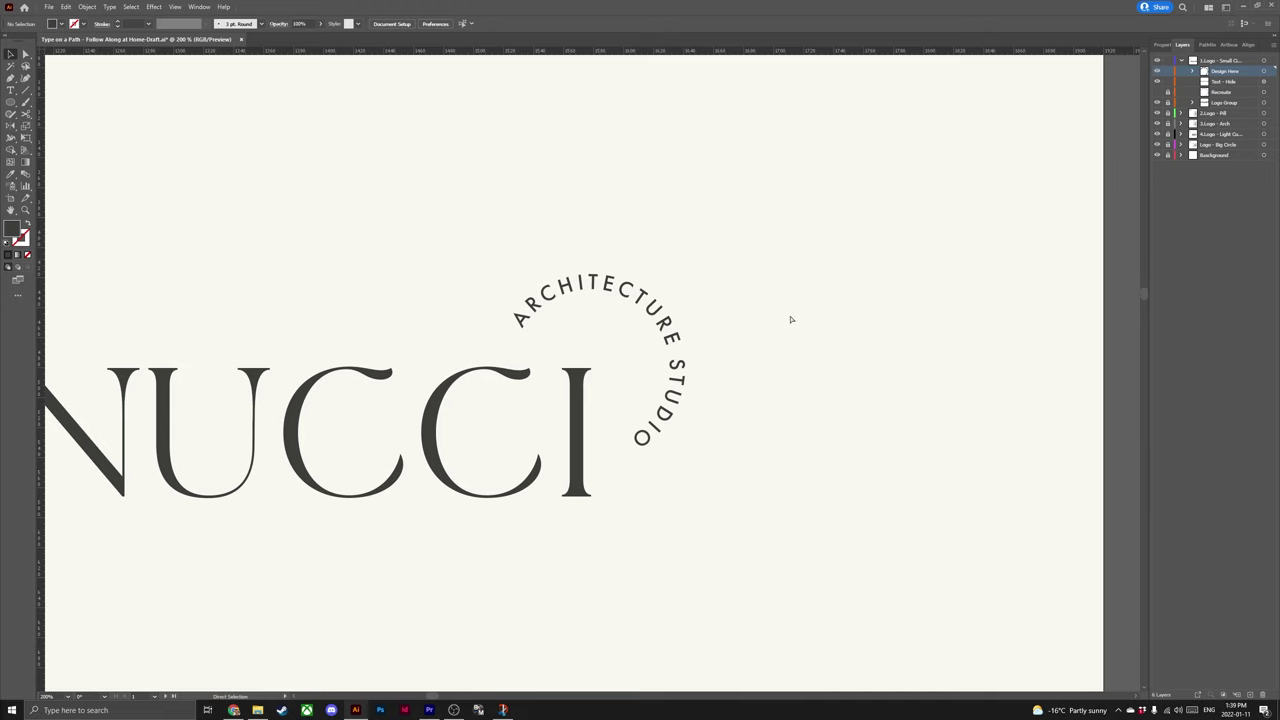
key("ctrl+0")
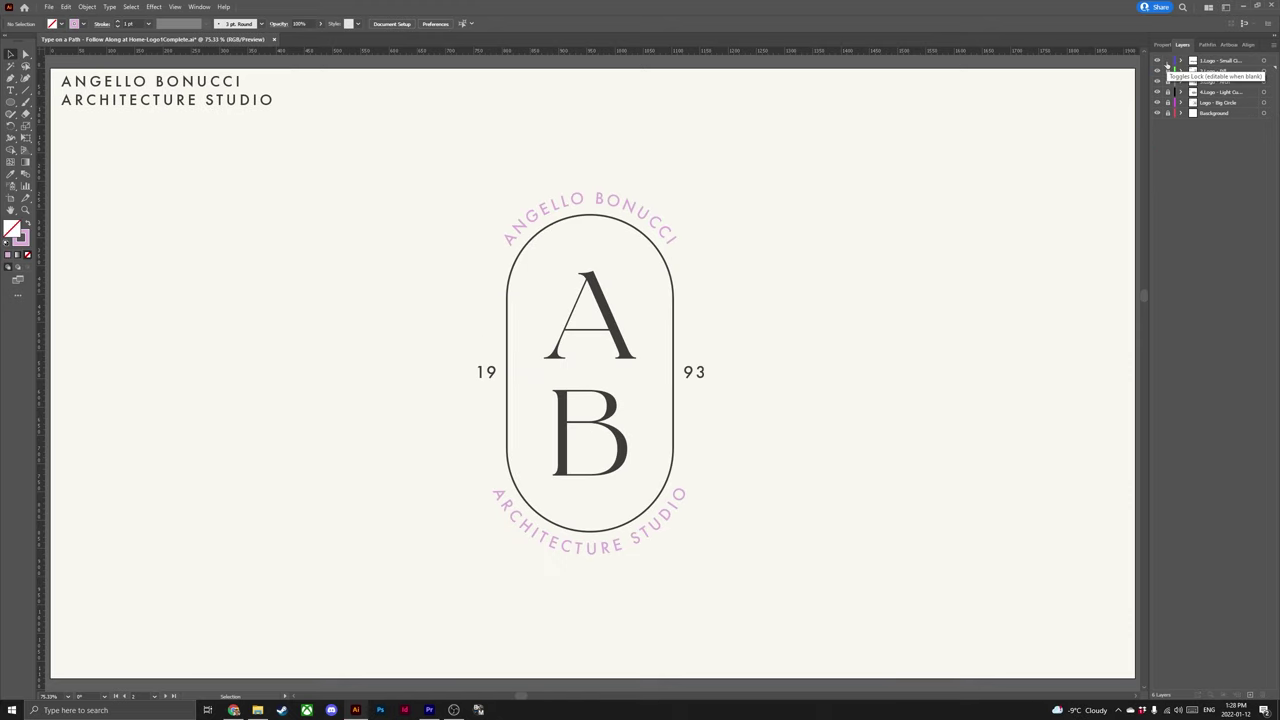
left_click_drag(1167, 63, 1168, 76)
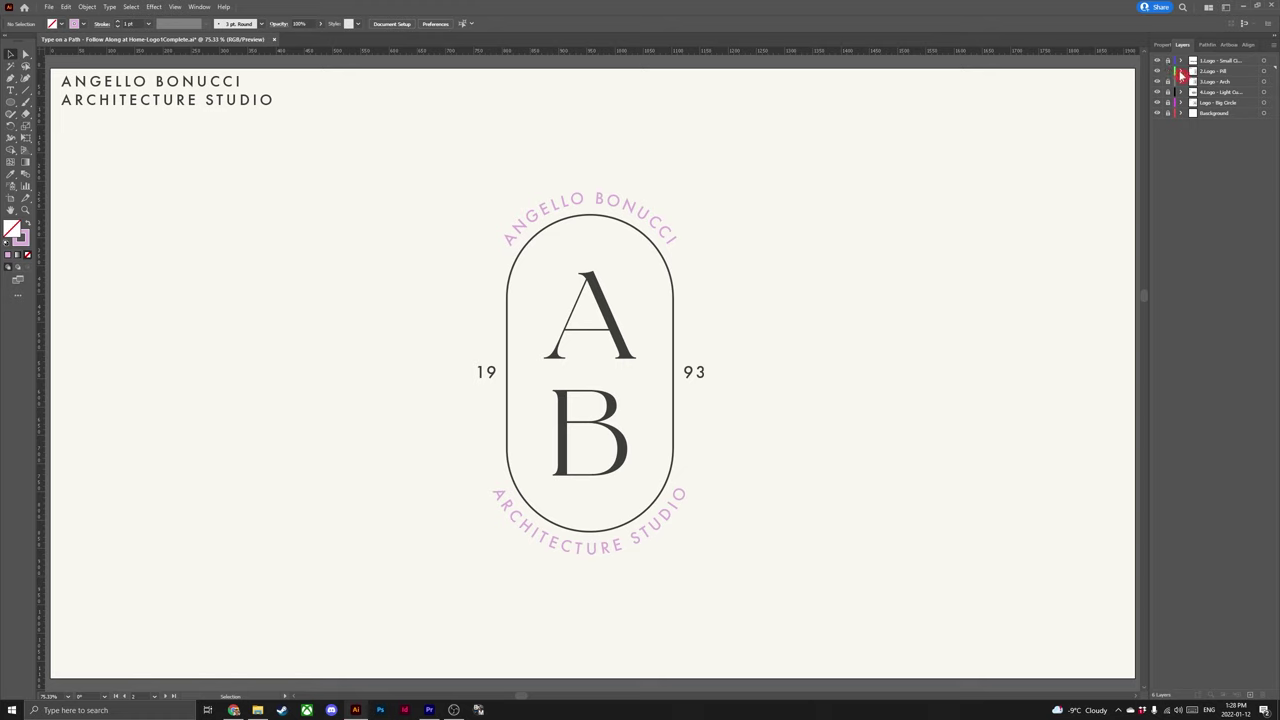
left_click(1181, 72)
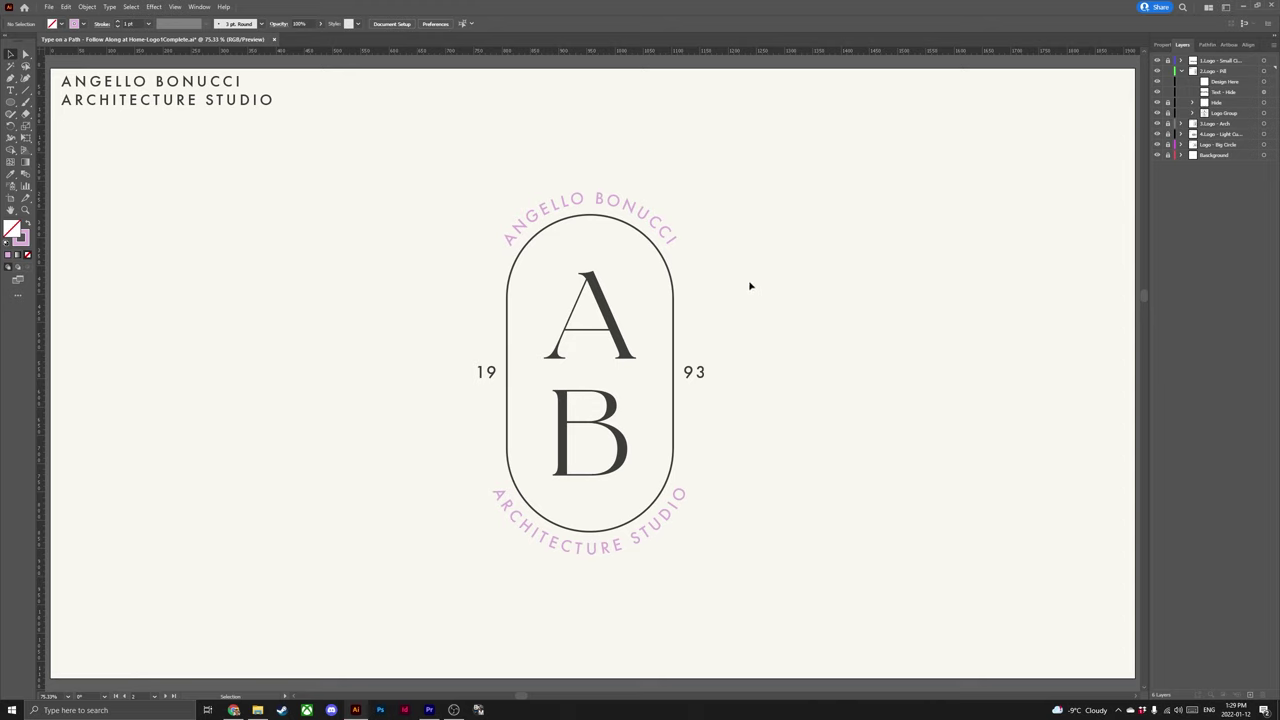
left_click(1224, 84)
- Draw a circle about 166 px in diameter beside the pill and move it inside, touching the pill's left edge
key("l")
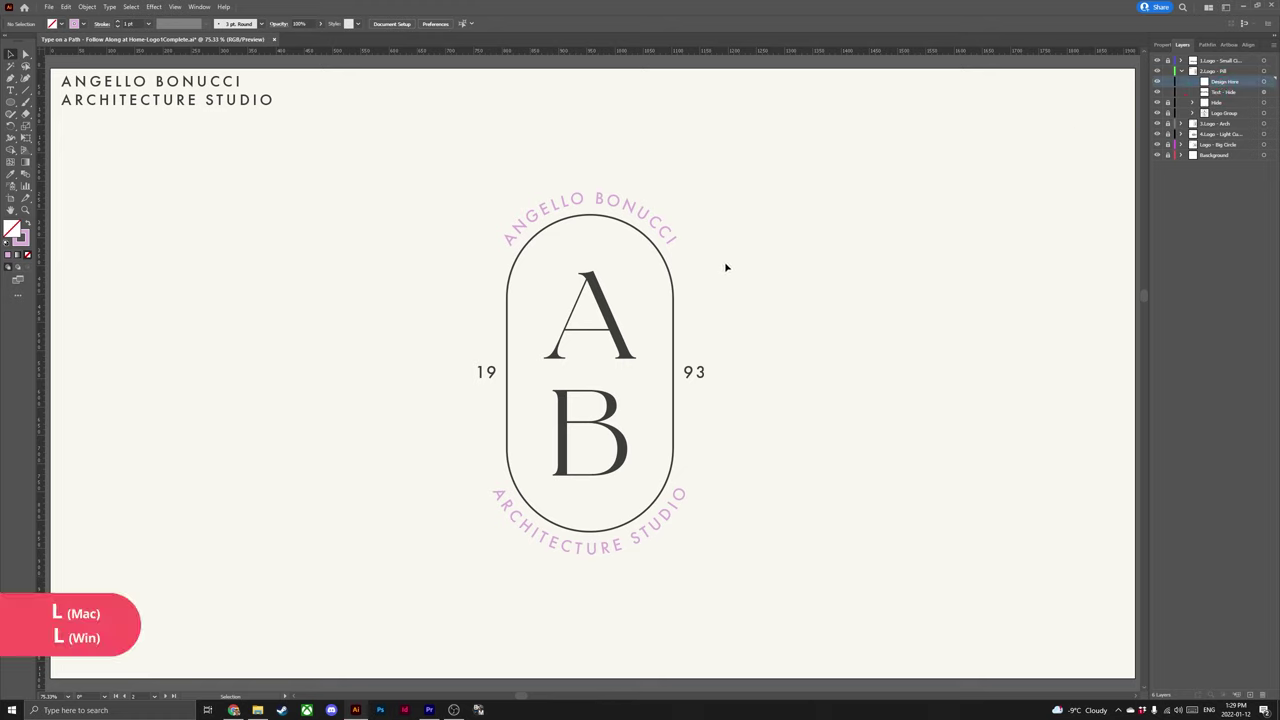
key("l")
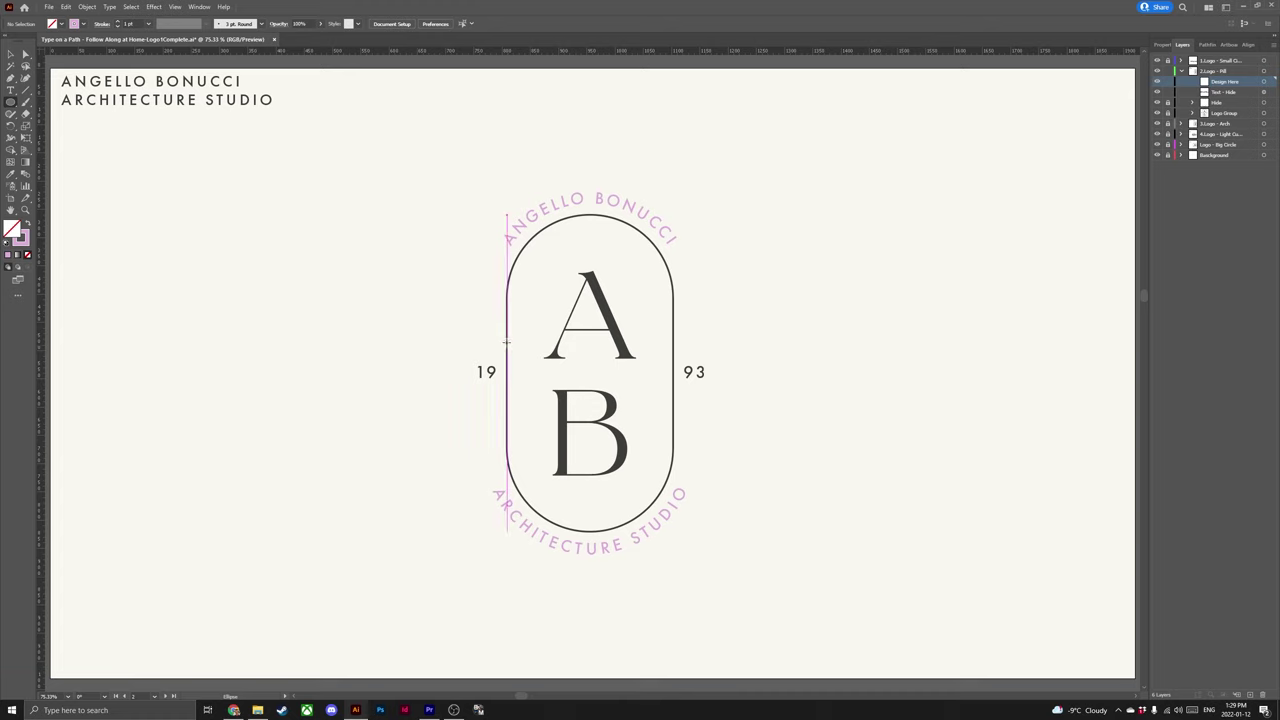
left_click_drag(362, 295, 458, 390)
key("v")
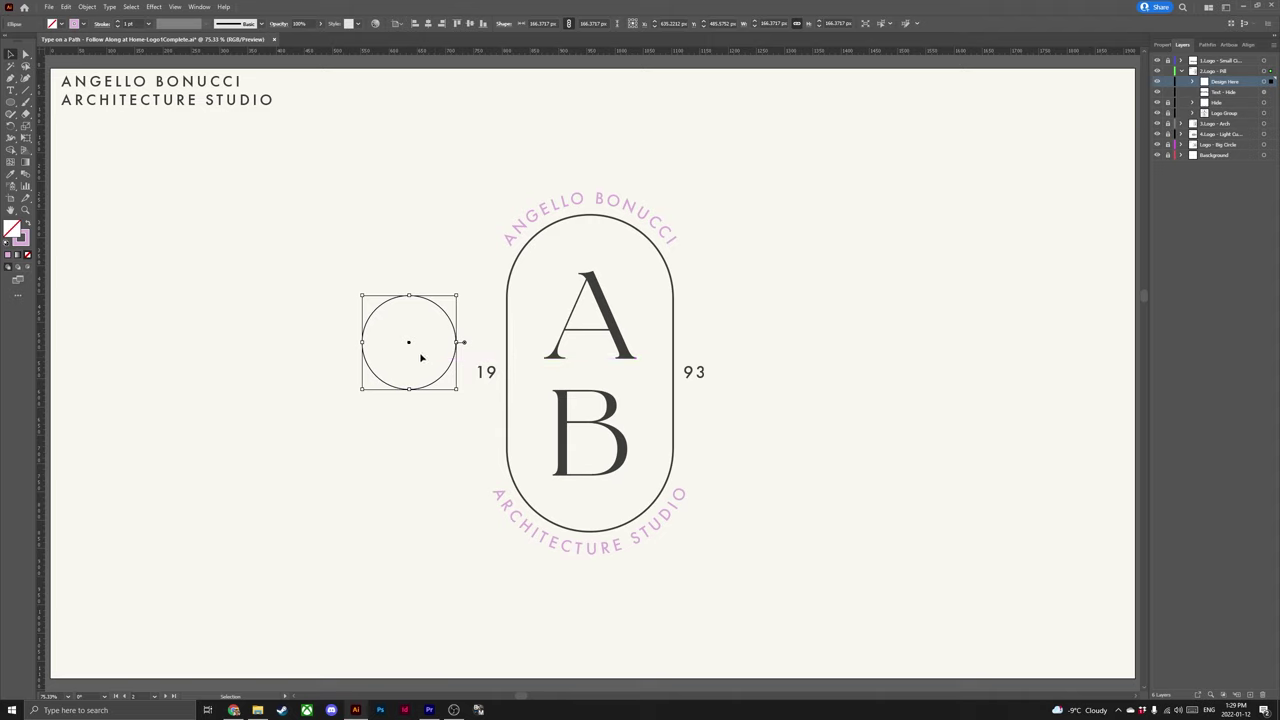
left_click_drag(405, 303, 535, 331)
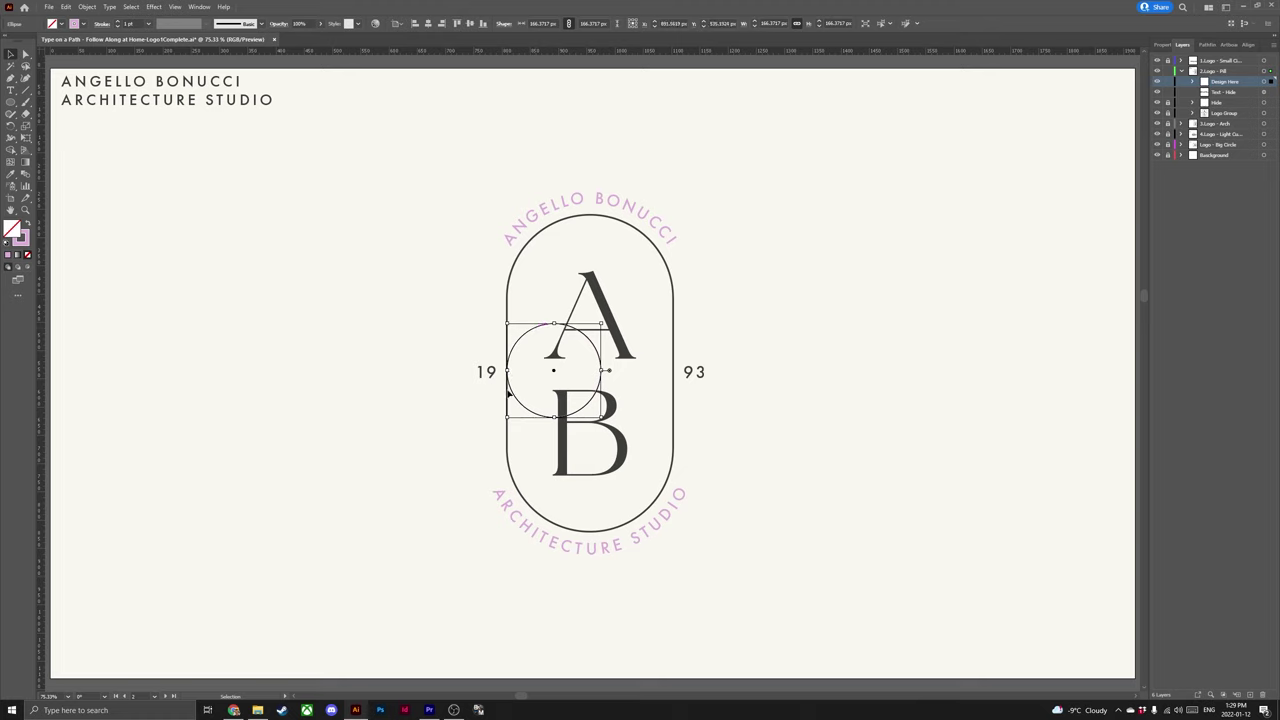
- Scale the circle to the pill's width, about 294 px, and move it up to match the pill's upper arc
left_click_drag(606, 370, 744, 332)
key("z")
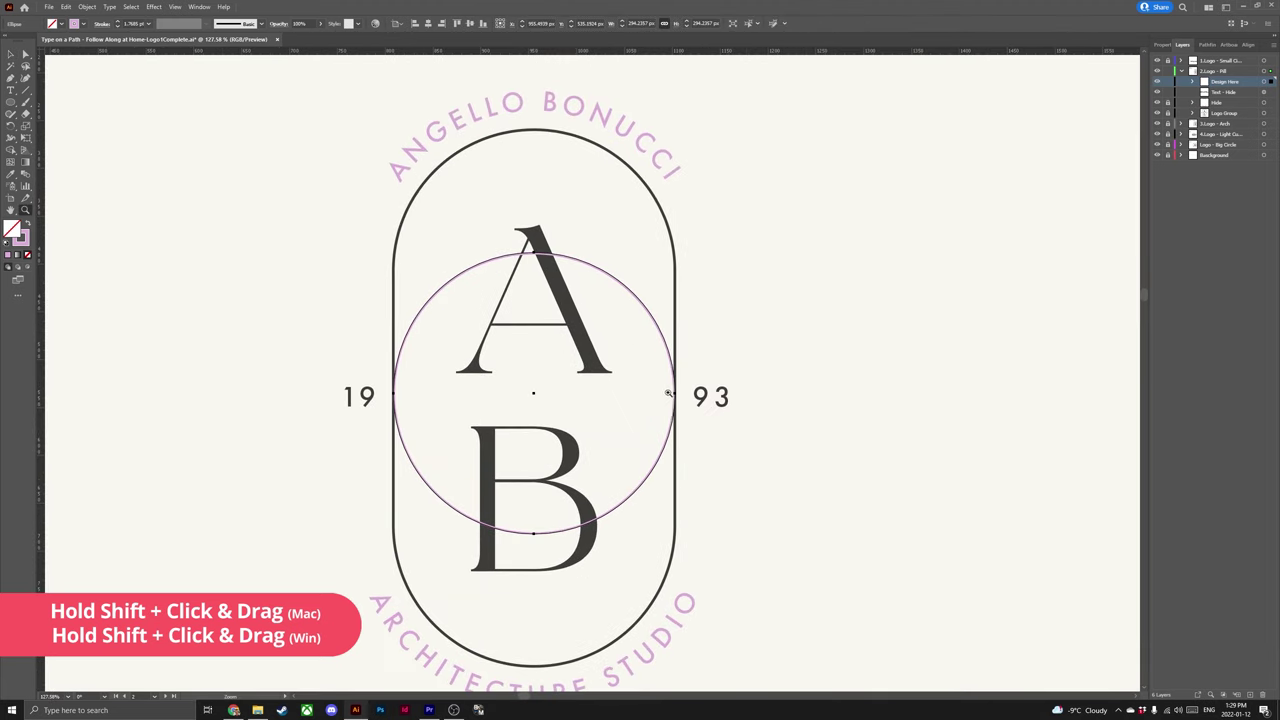
key("v")
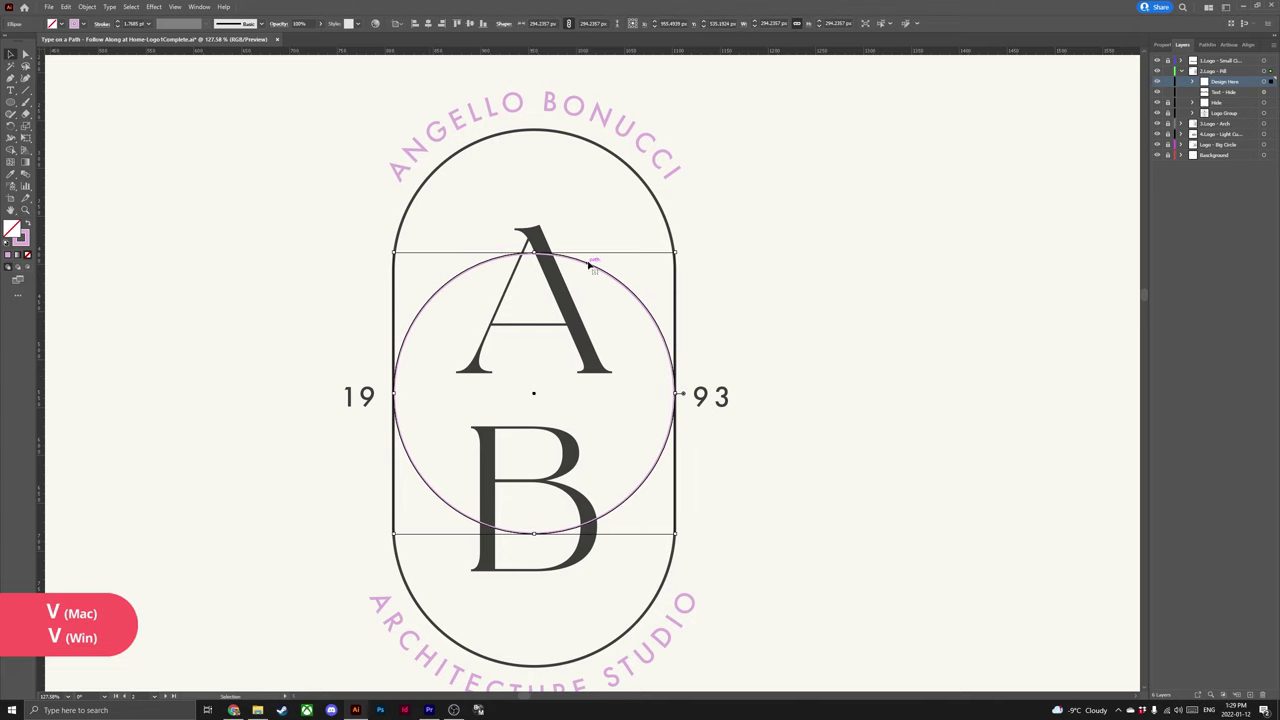
left_click_drag(590, 263, 594, 149)
scroll(470, 145, "up", 5)
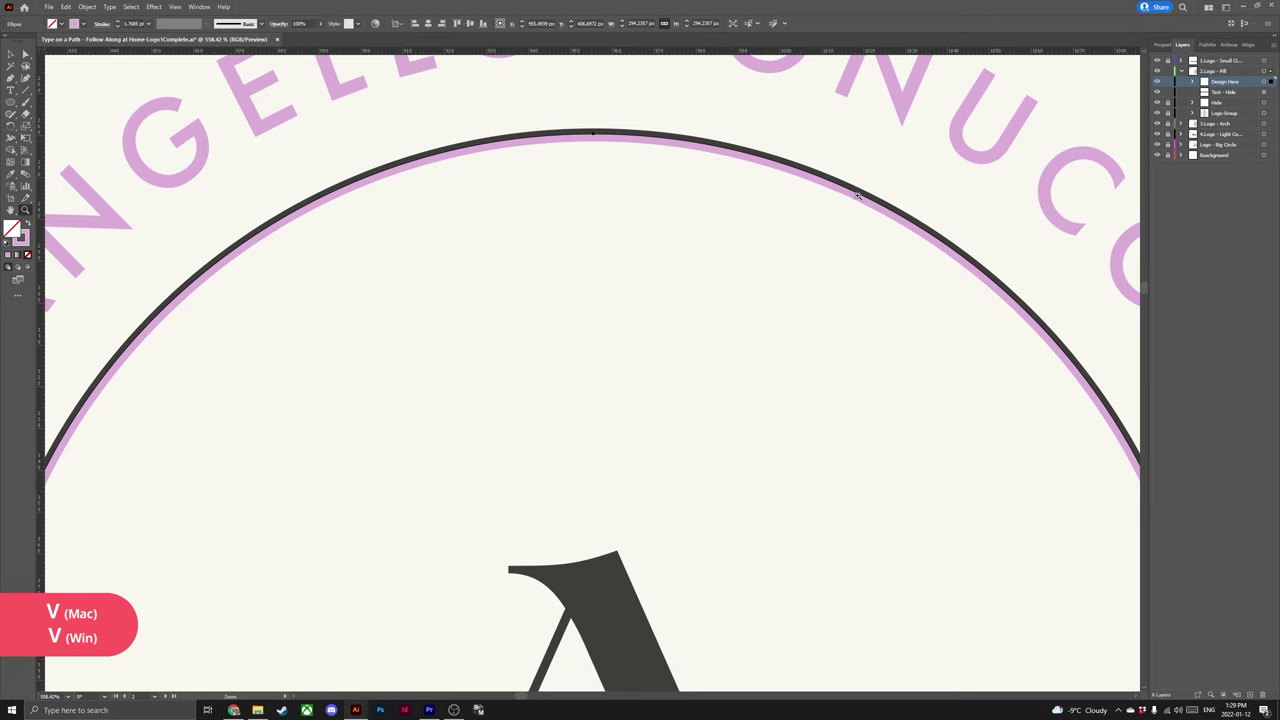
scroll(517, 202, "down", 5)
scroll(489, 203, "down", 1)
scroll(489, 202, "down", 4)
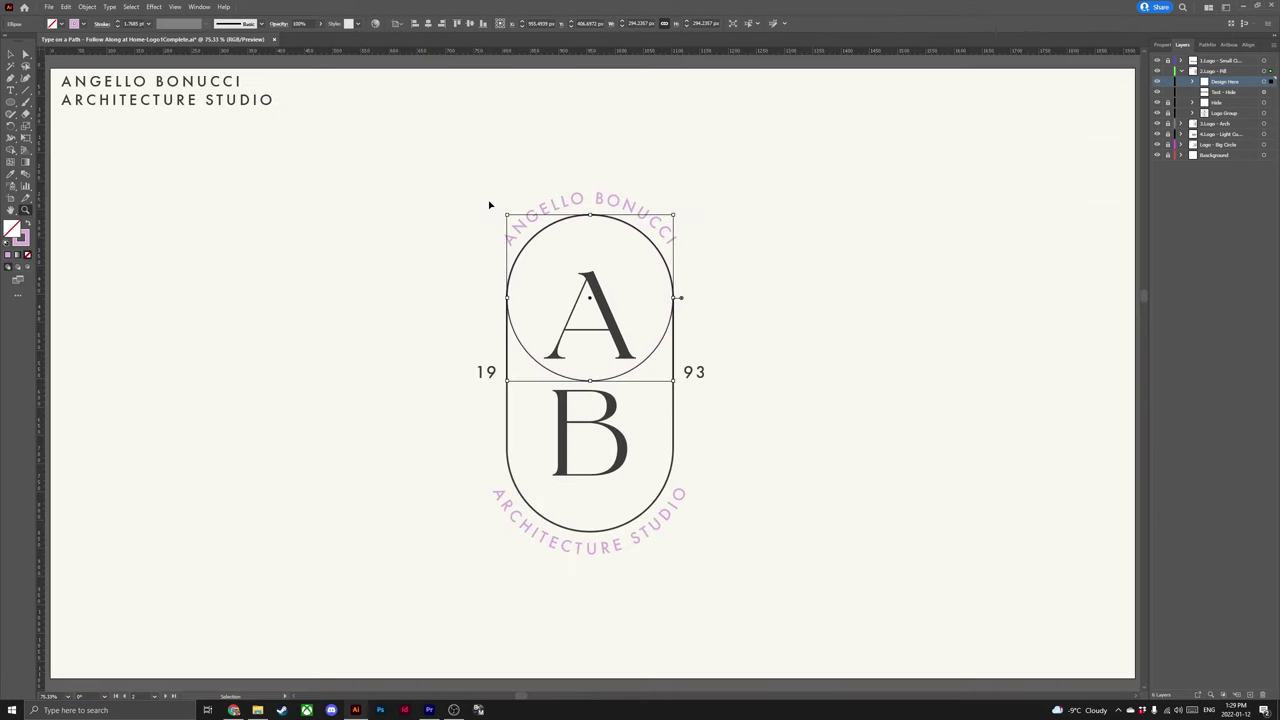
- Enlarge the circle from its centre to about 354.5 px so its outline runs through the middle of the upper curved reference text
key("v")
left_click(674, 297)
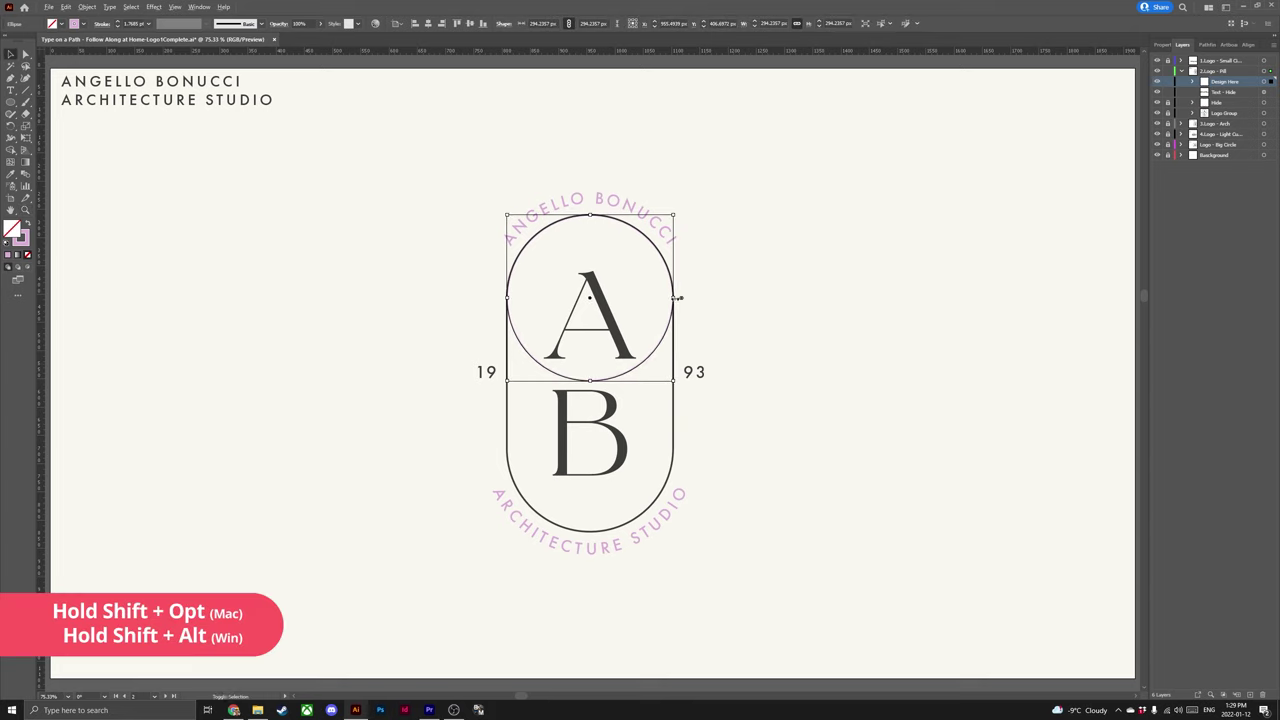
left_click_drag(677, 297, 691, 296)
left_click_drag(591, 193, 753, 301)
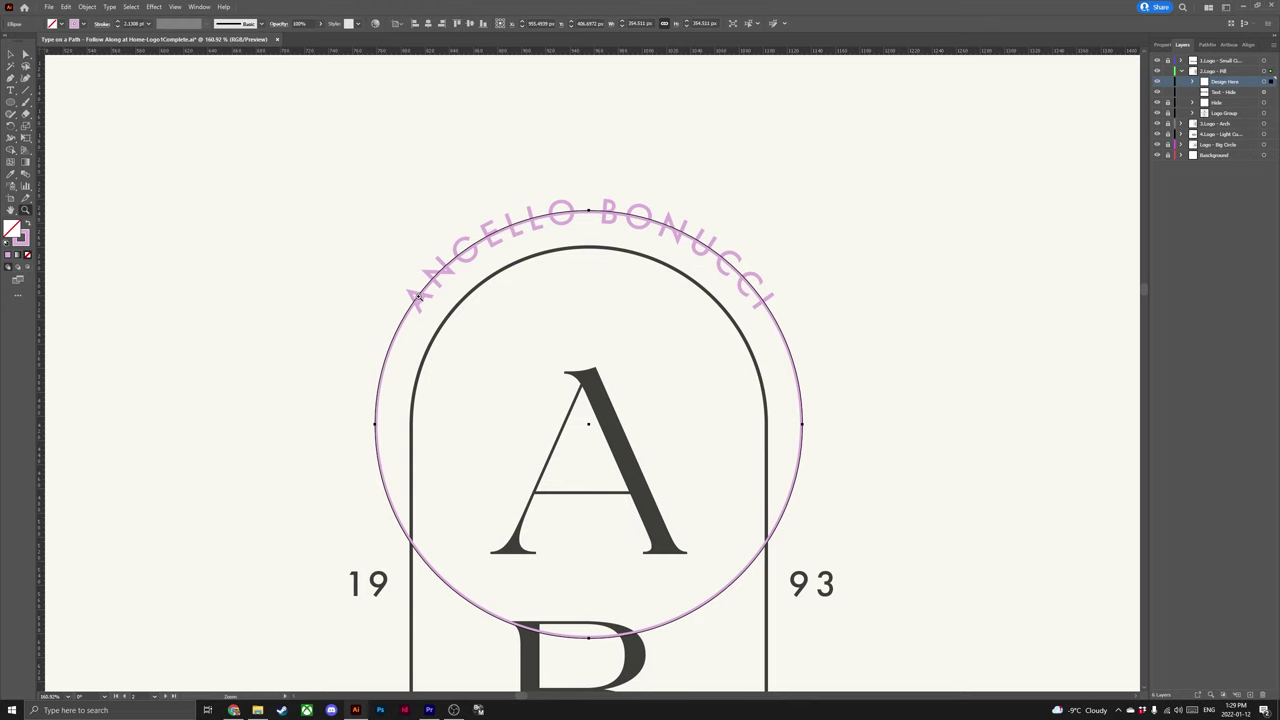
key("ctrl+0")
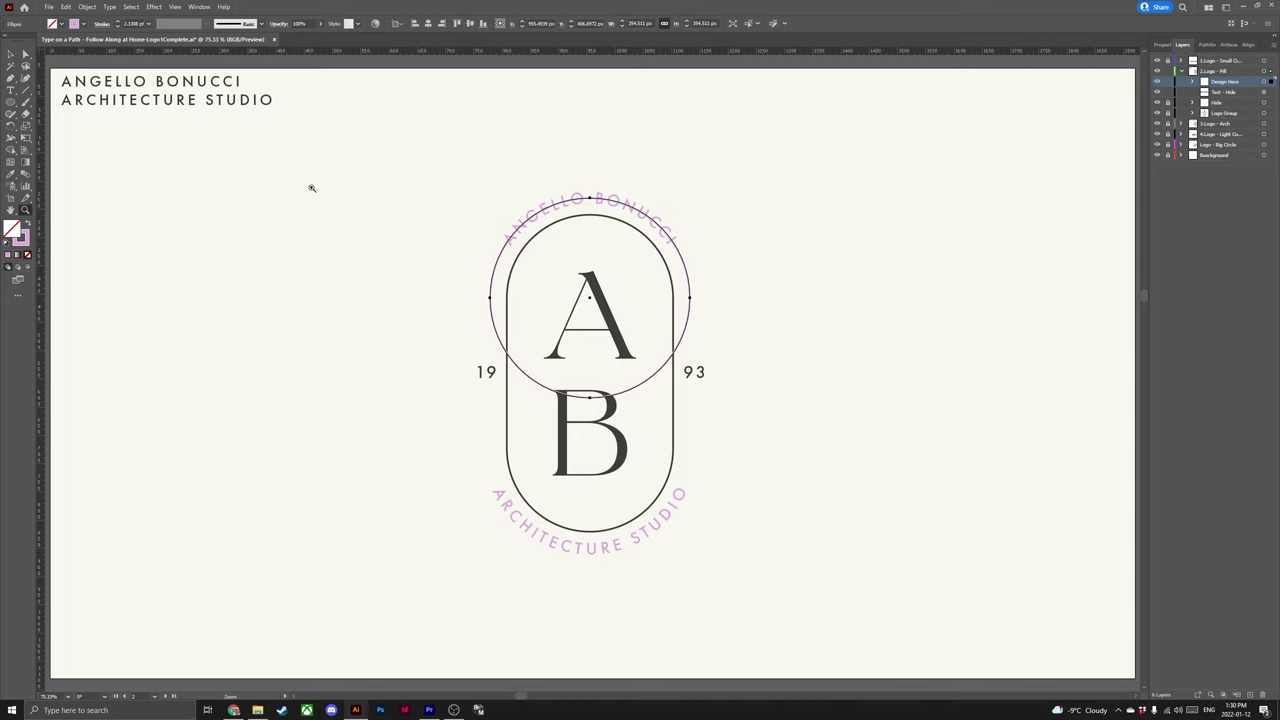
- Deselect the circle and copy the first line of the Text - Hide sublayer, the studio's name
key("v")
key("ctrl+c")
left_click(168, 174)
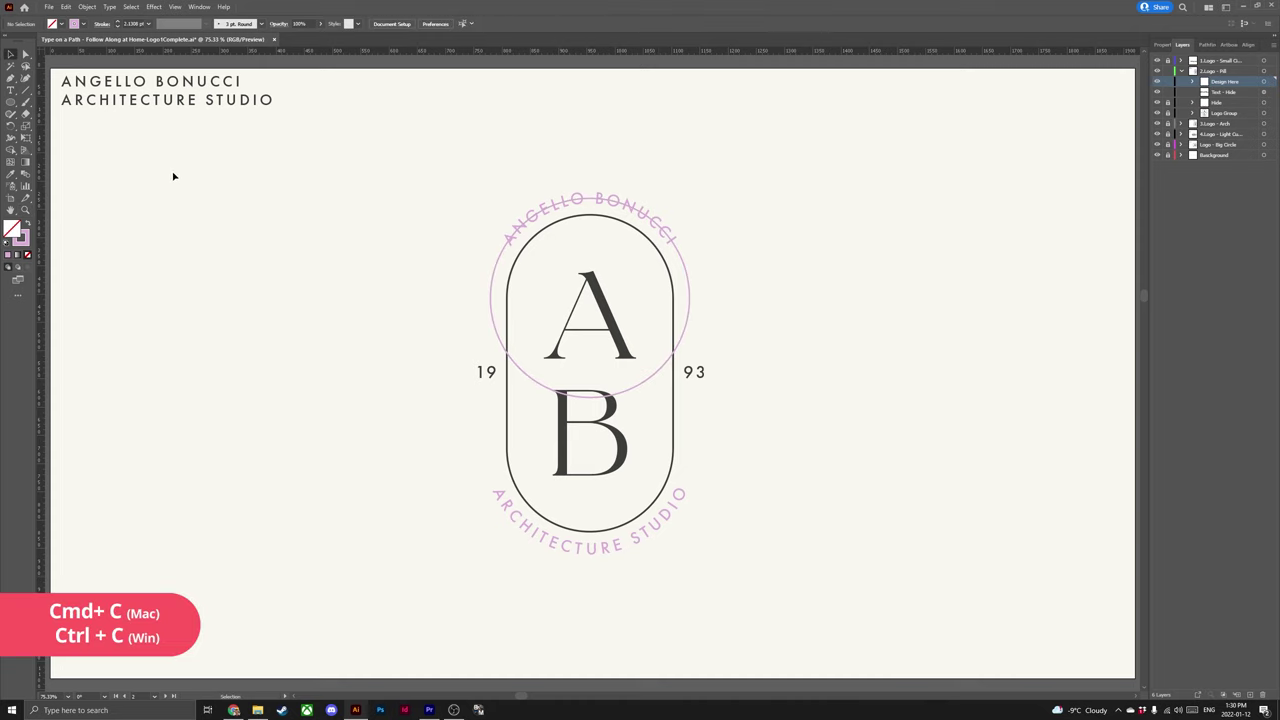
key("t")
left_click_drag(61, 81, 242, 81)
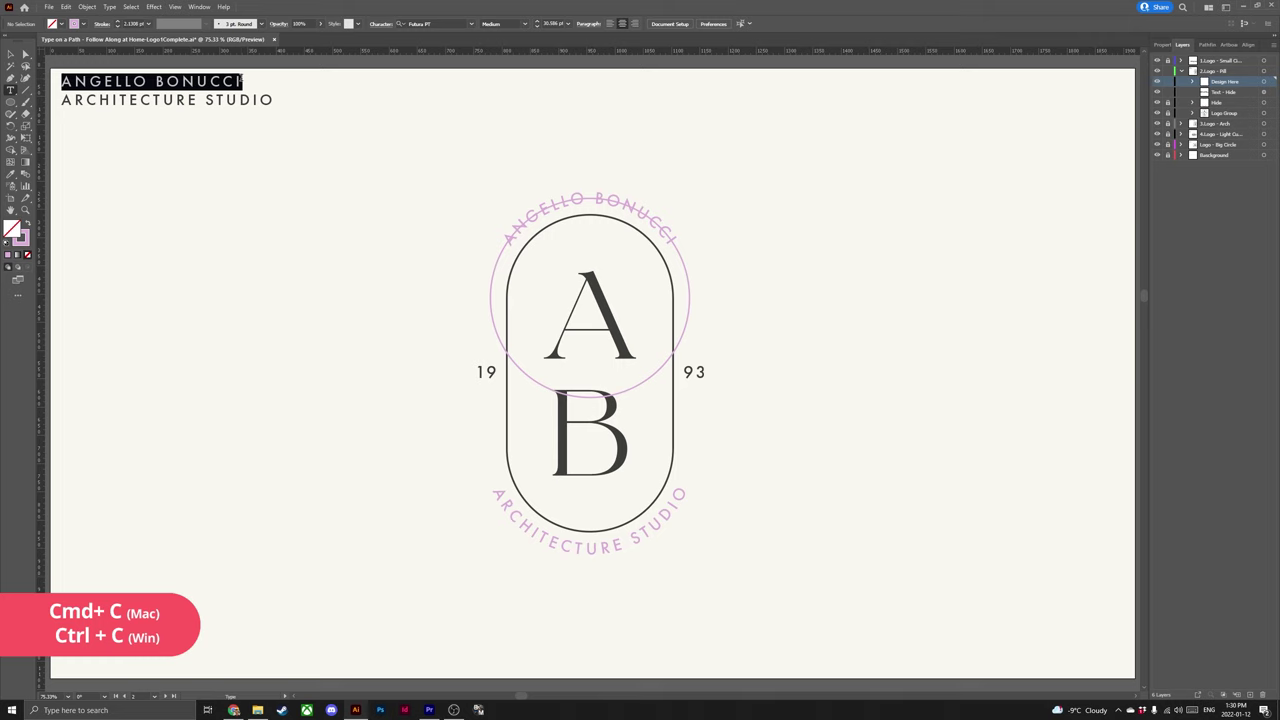
- Turn the enlarged circle into a text path with the Type on a Path tool and paste the copied name line onto it
left_click(12, 90)
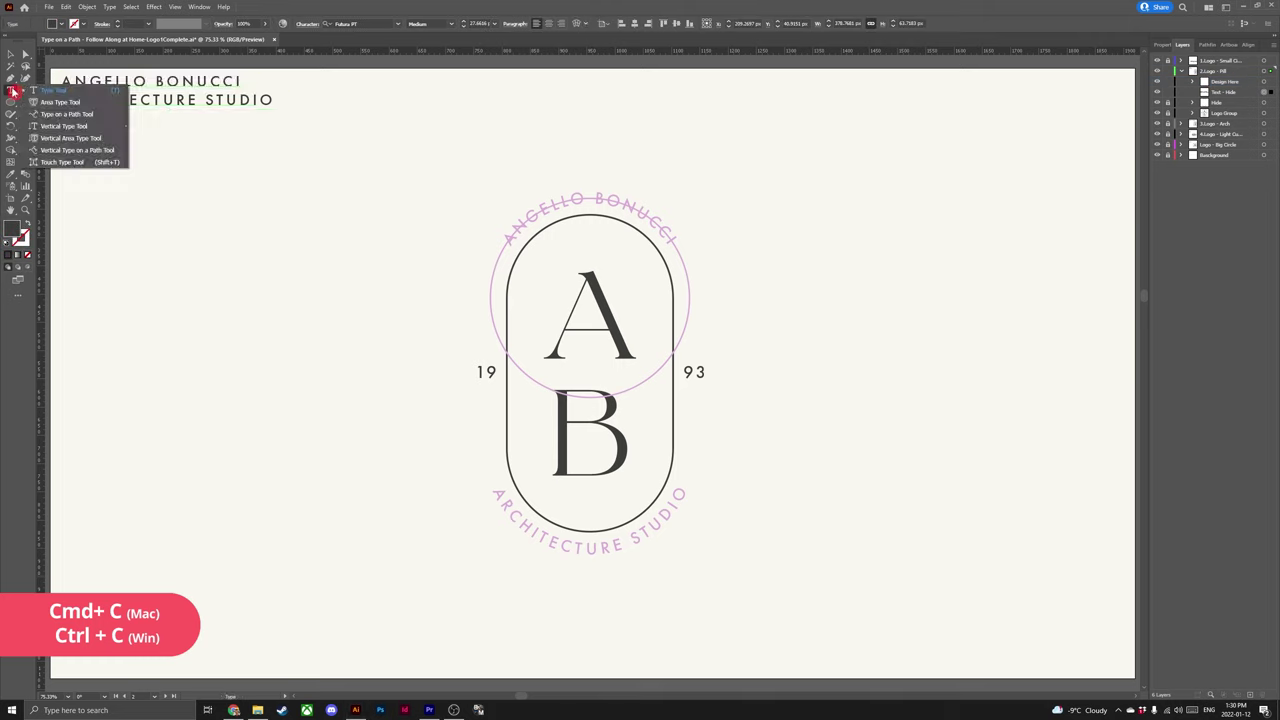
left_click(112, 118)
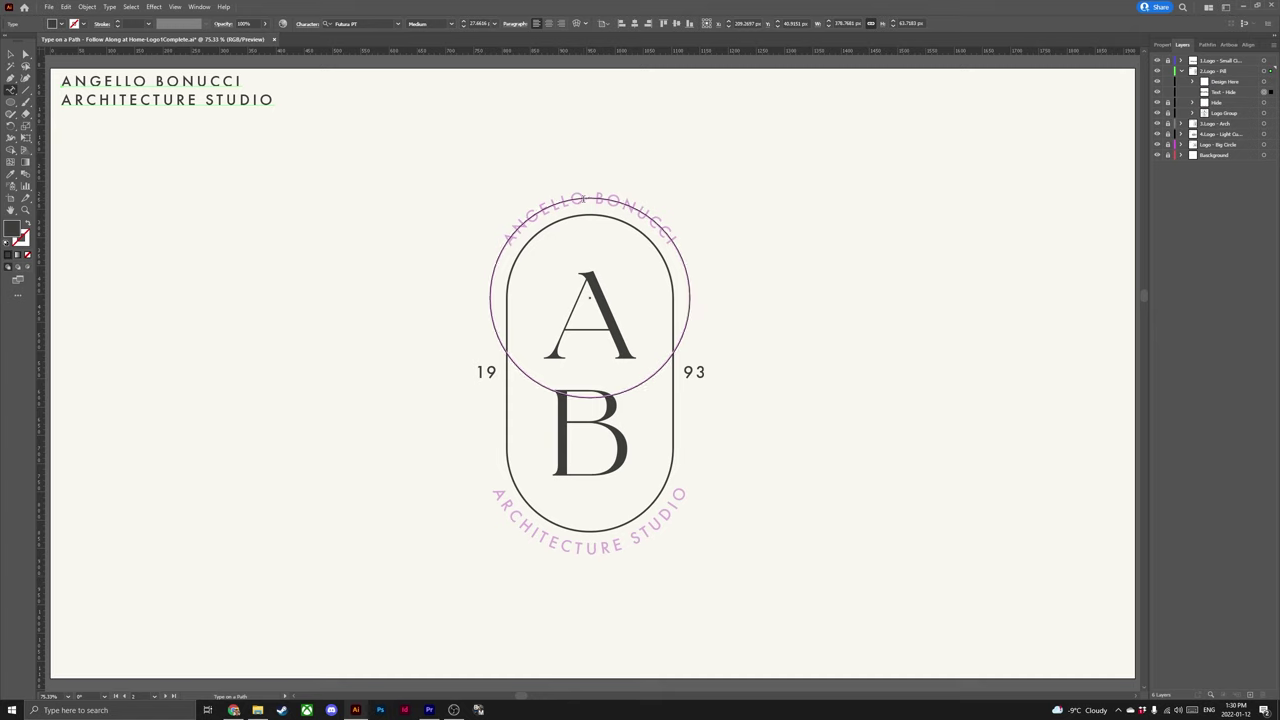
left_click(588, 198)
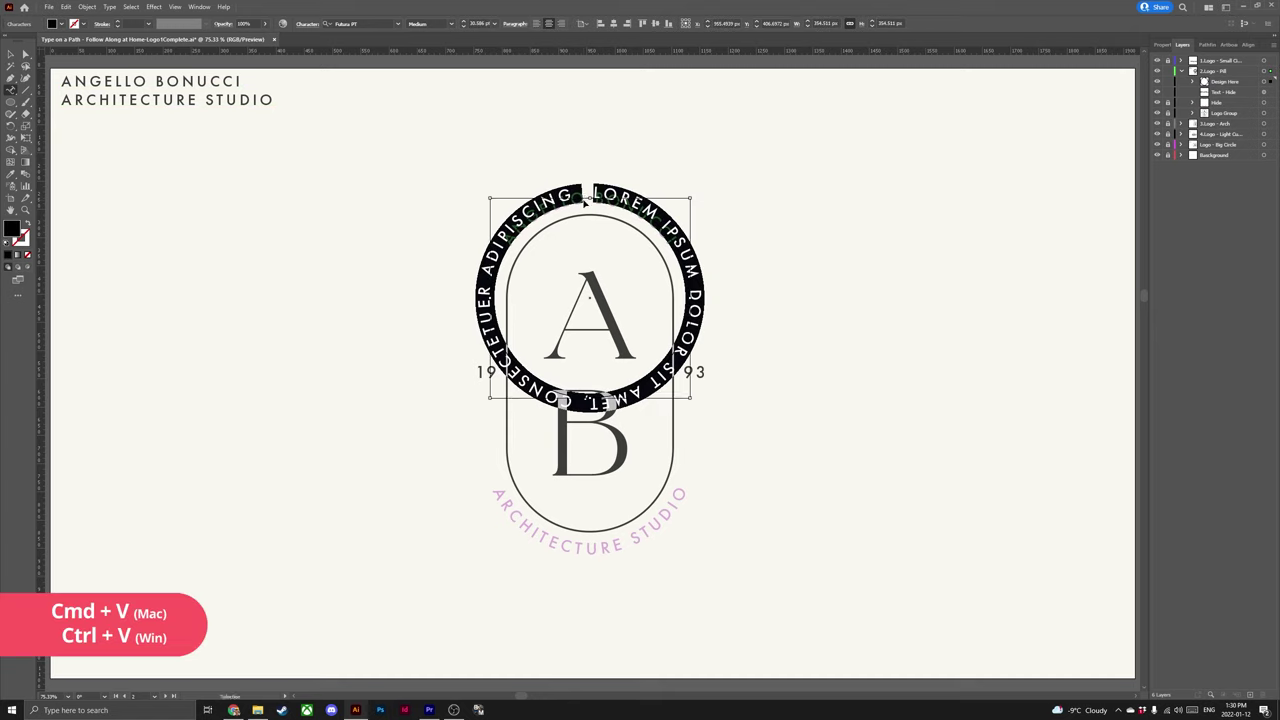
key("ctrl+v")
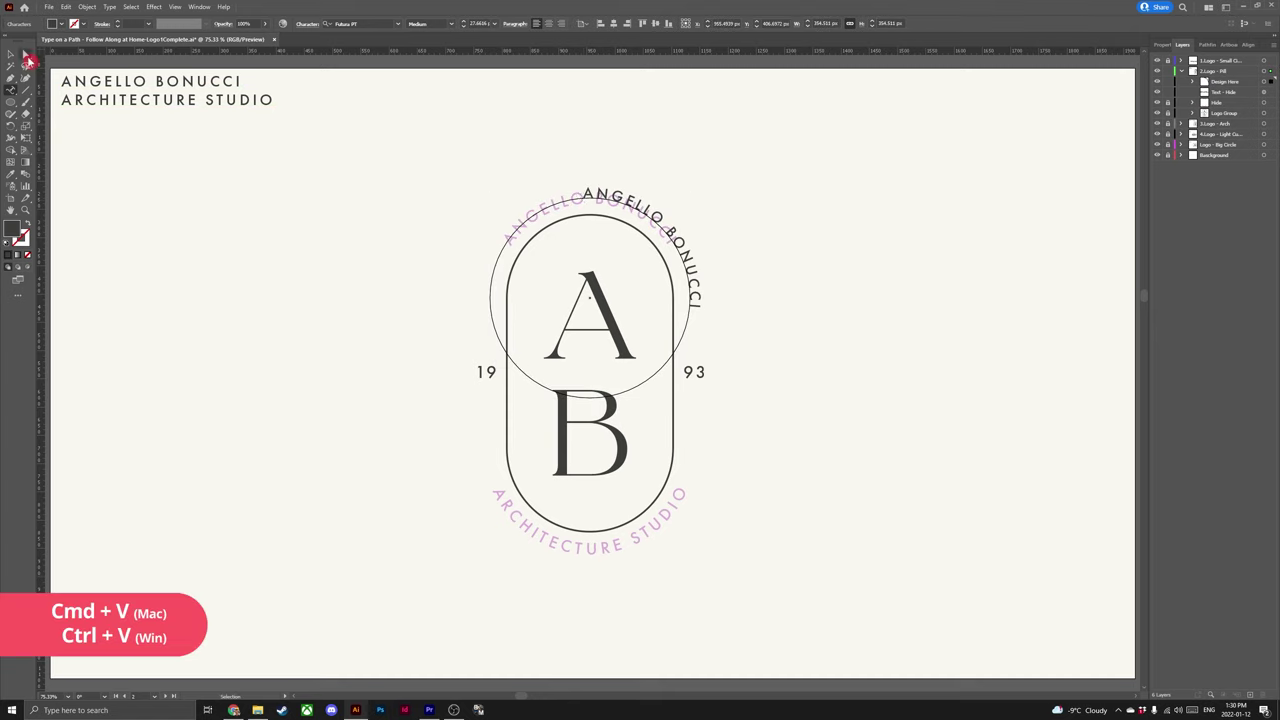
left_click(11, 54)
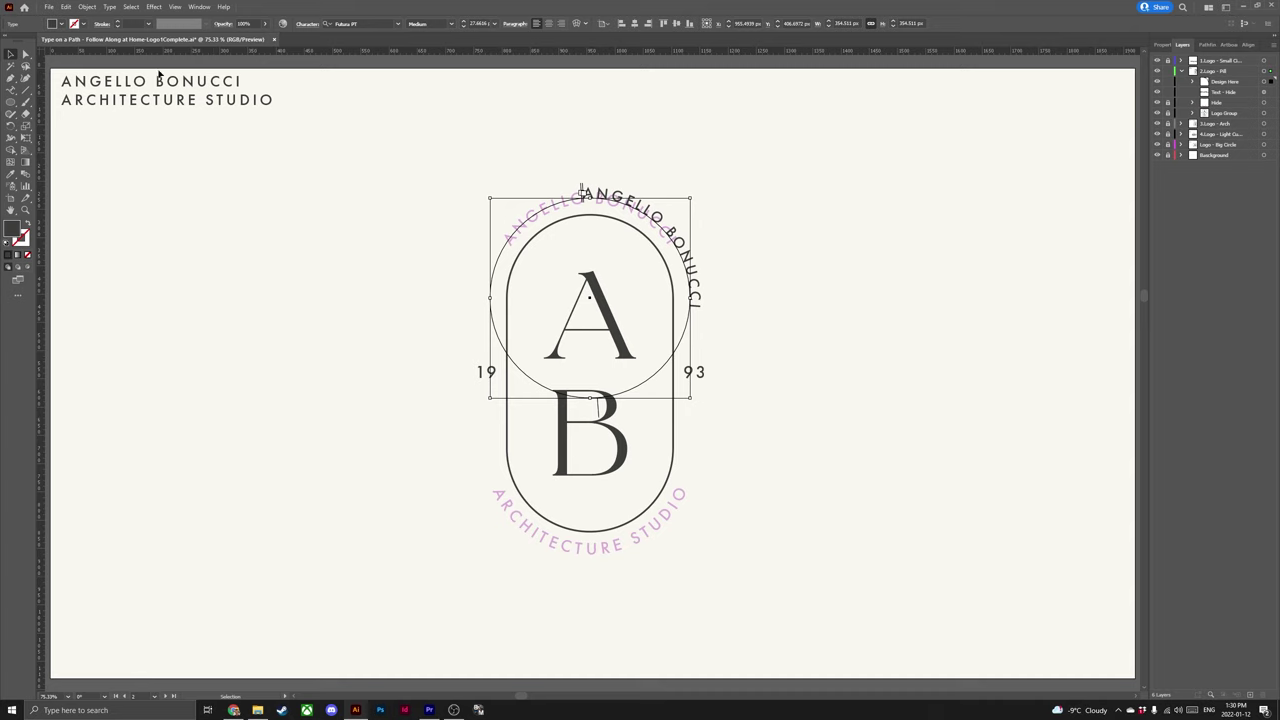
- In the Type on a Path Options, turn on the preview and set the circle text's Align to Path to Center
left_click(110, 9)
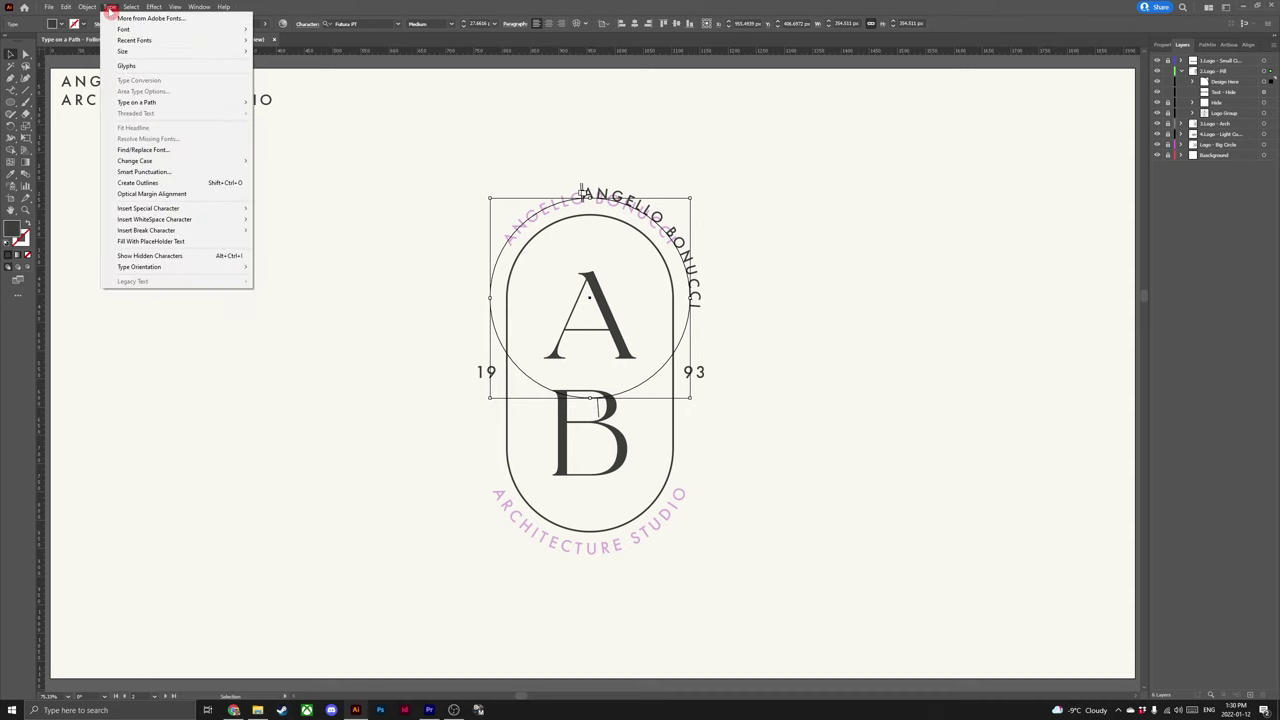
left_click(177, 101)
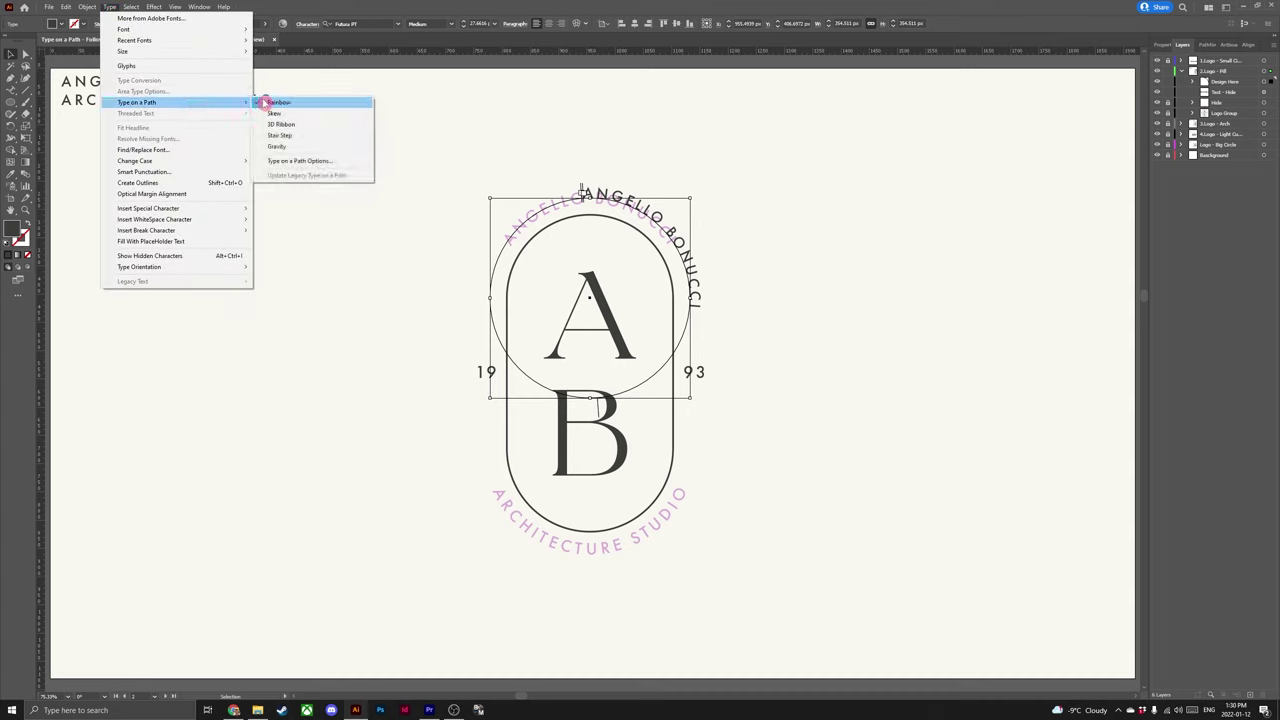
left_click(364, 163)
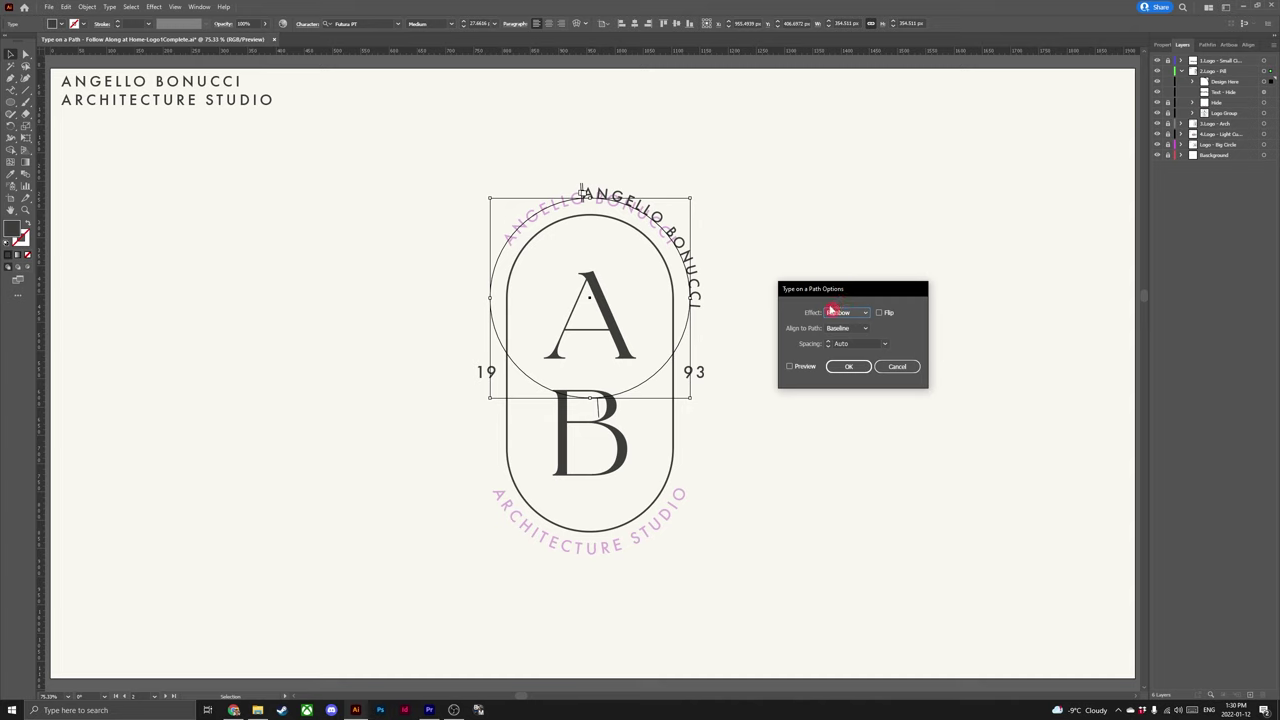
left_click(791, 367)
left_click(858, 330)
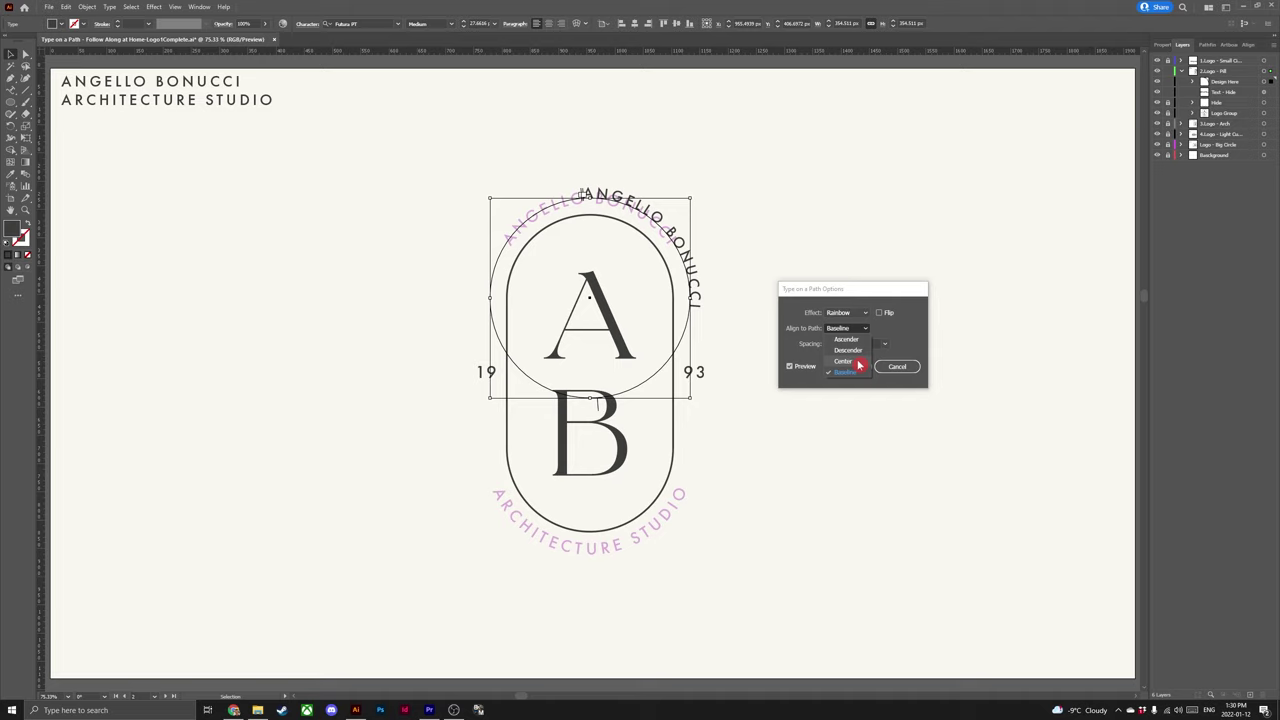
left_click(857, 363)
left_click(857, 368)
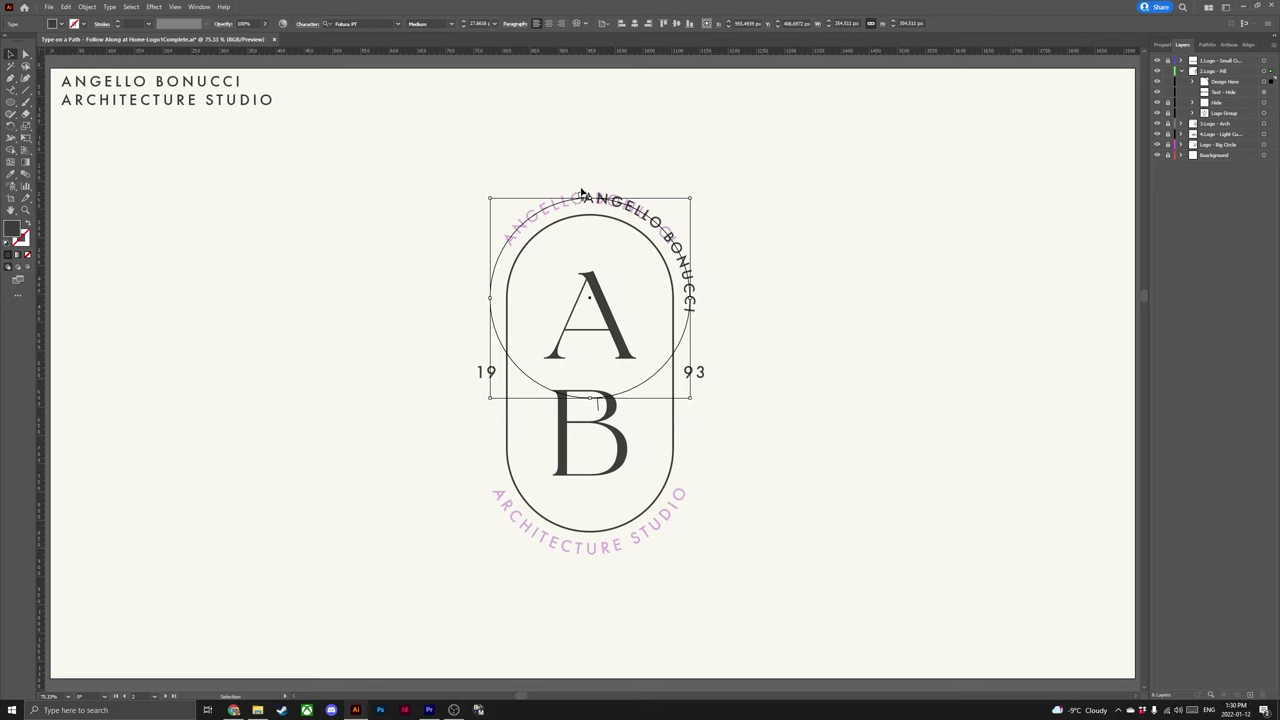
- Move the circle text's start and end brackets to the circle's right and left side points and centre-align the text
left_click_drag(597, 404, 695, 297)
left_click_drag(585, 194, 489, 298)
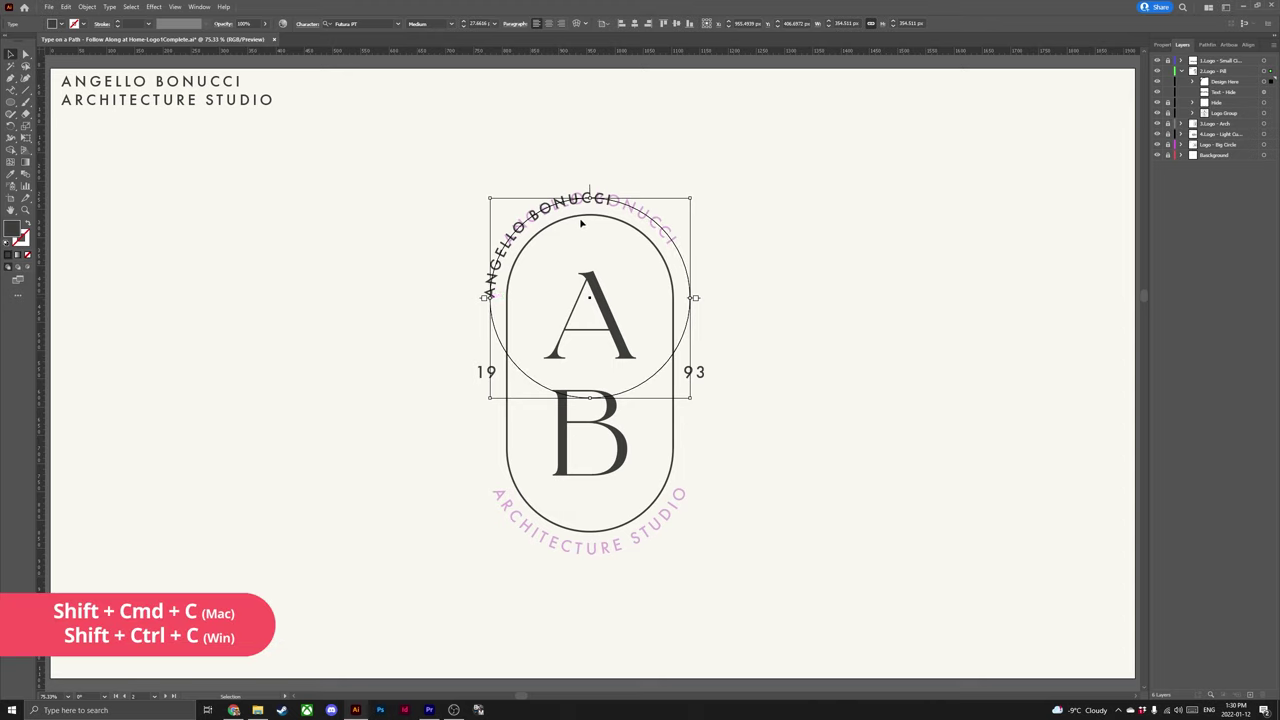
key("ctrl")
left_click_drag(581, 223, 599, 214)
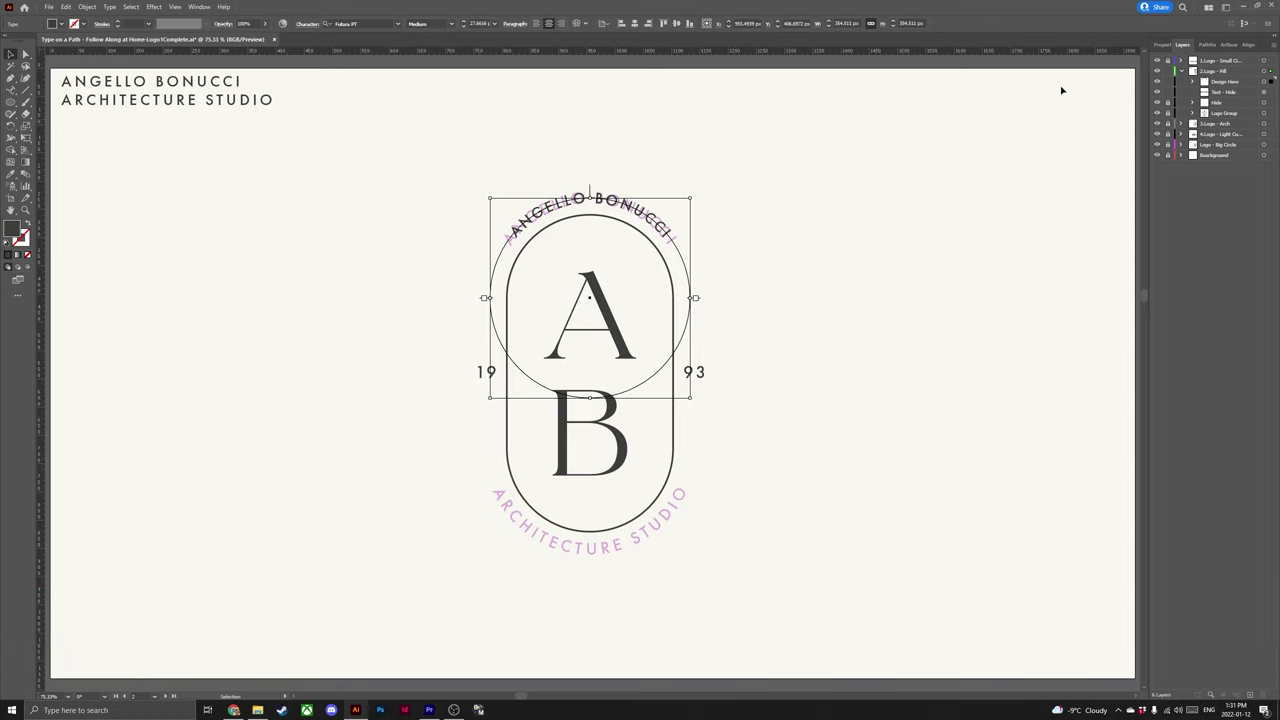
- Enlarge the upper curved text's font size to 31 pt to match the purple reference text, and deselect it
left_click(1164, 45)
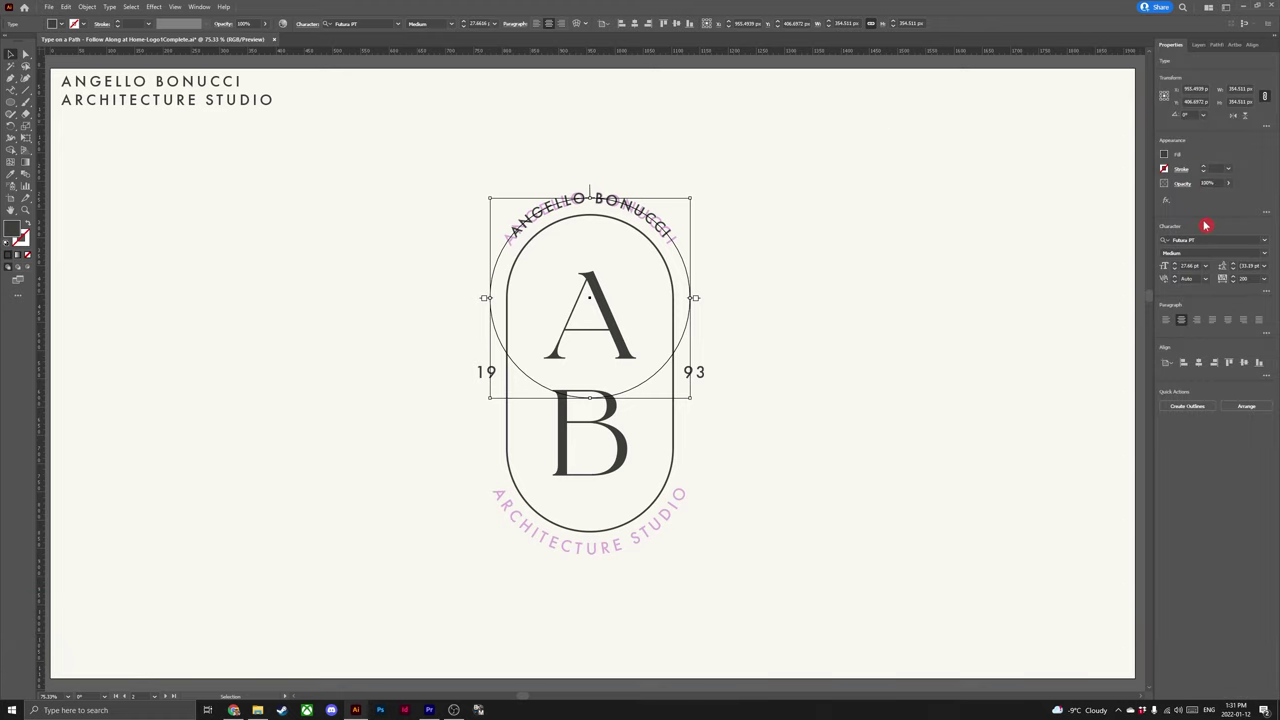
left_click(1180, 269)
left_click(1178, 268)
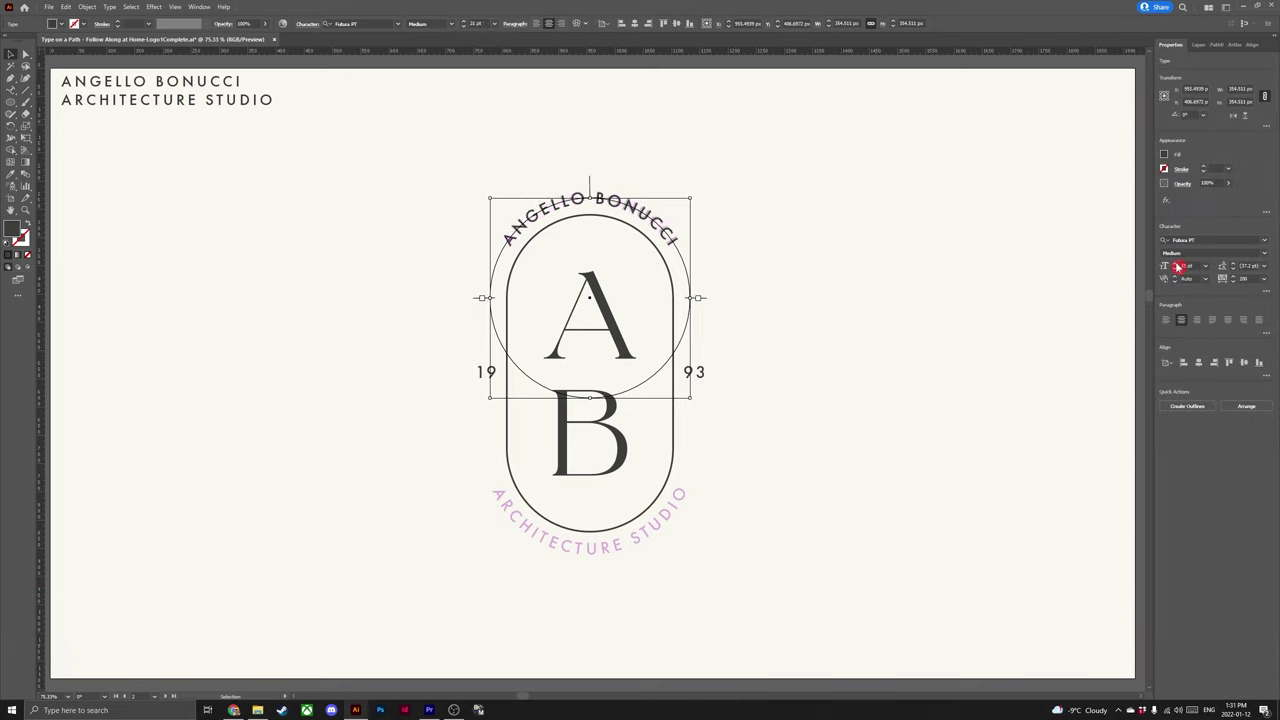
left_click(767, 222)
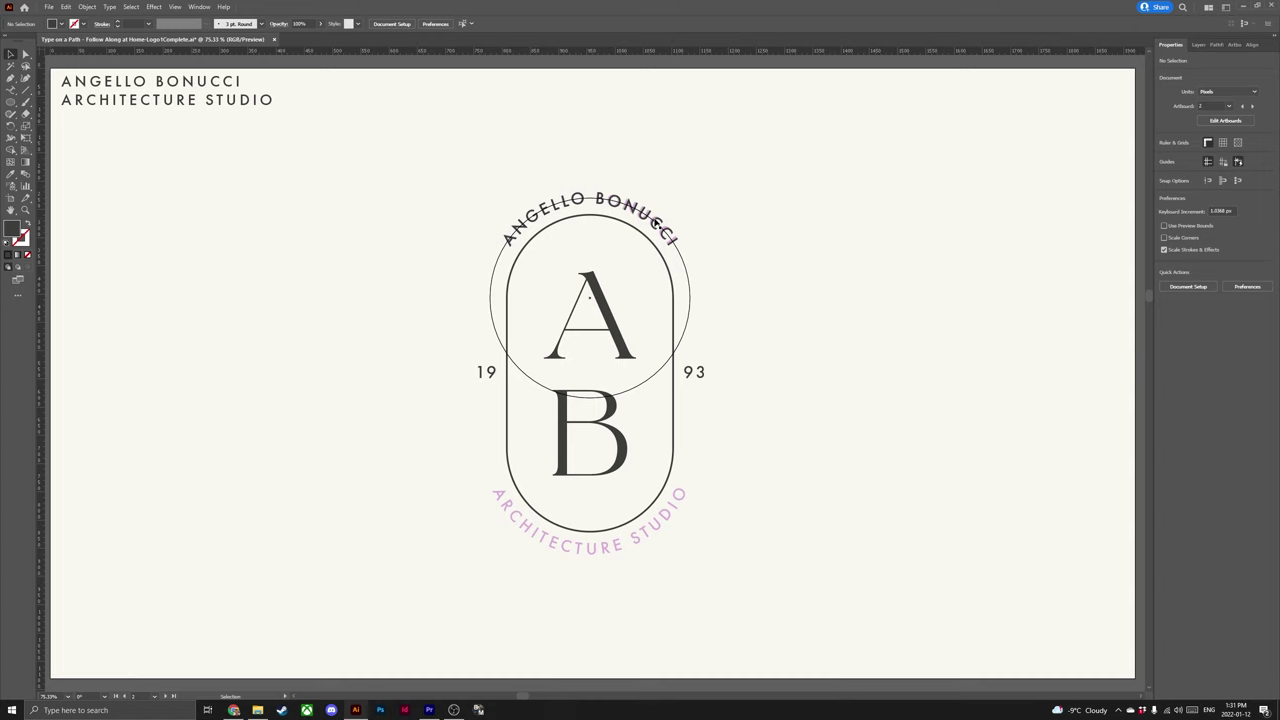
- Duplicate the text circle into the empty space left of the logo and flip the copy's text inside the circle's lower half
left_click(637, 218)
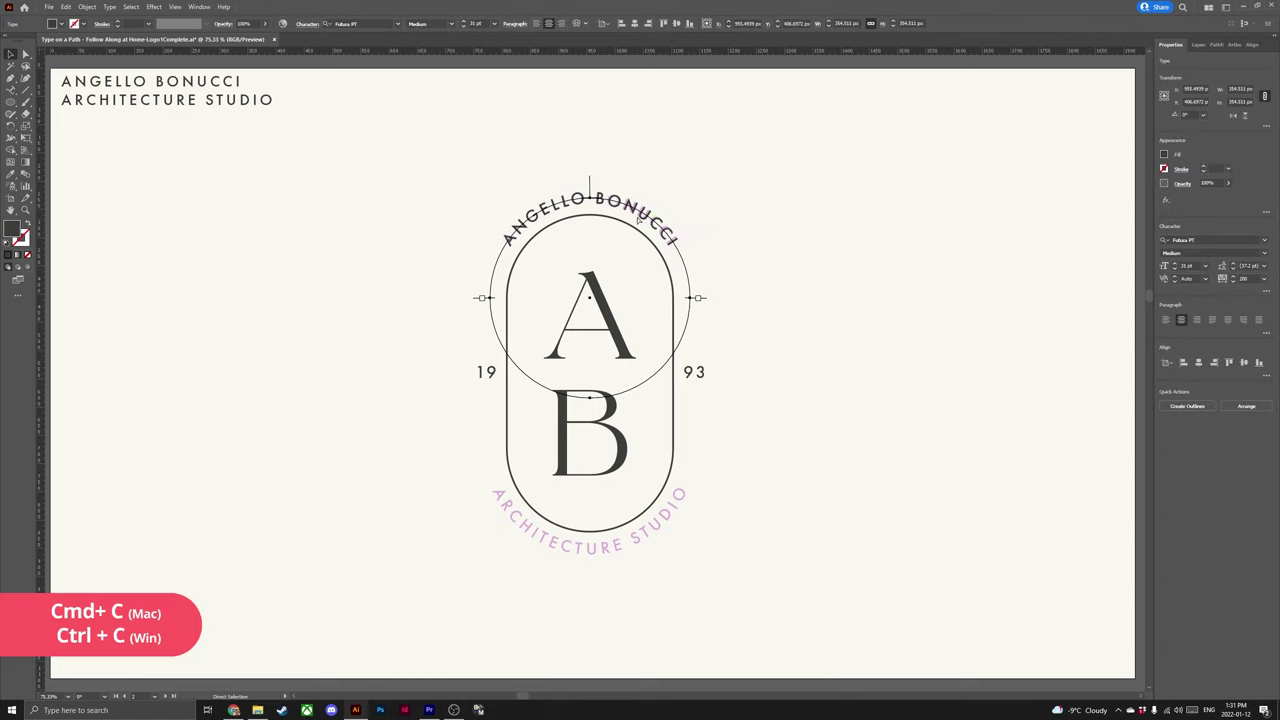
key("ctrl+c")
key("ctrl+v")
left_click_drag(690, 280, 396, 292)
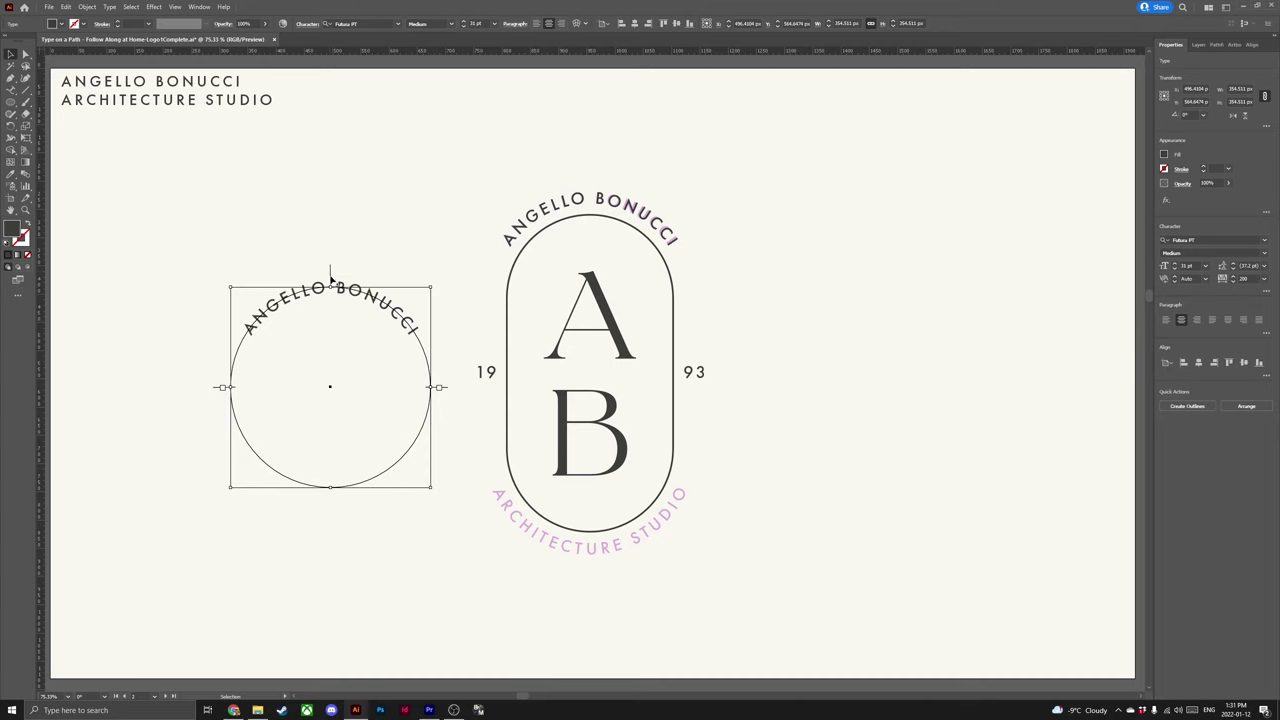
left_click_drag(332, 280, 331, 483)
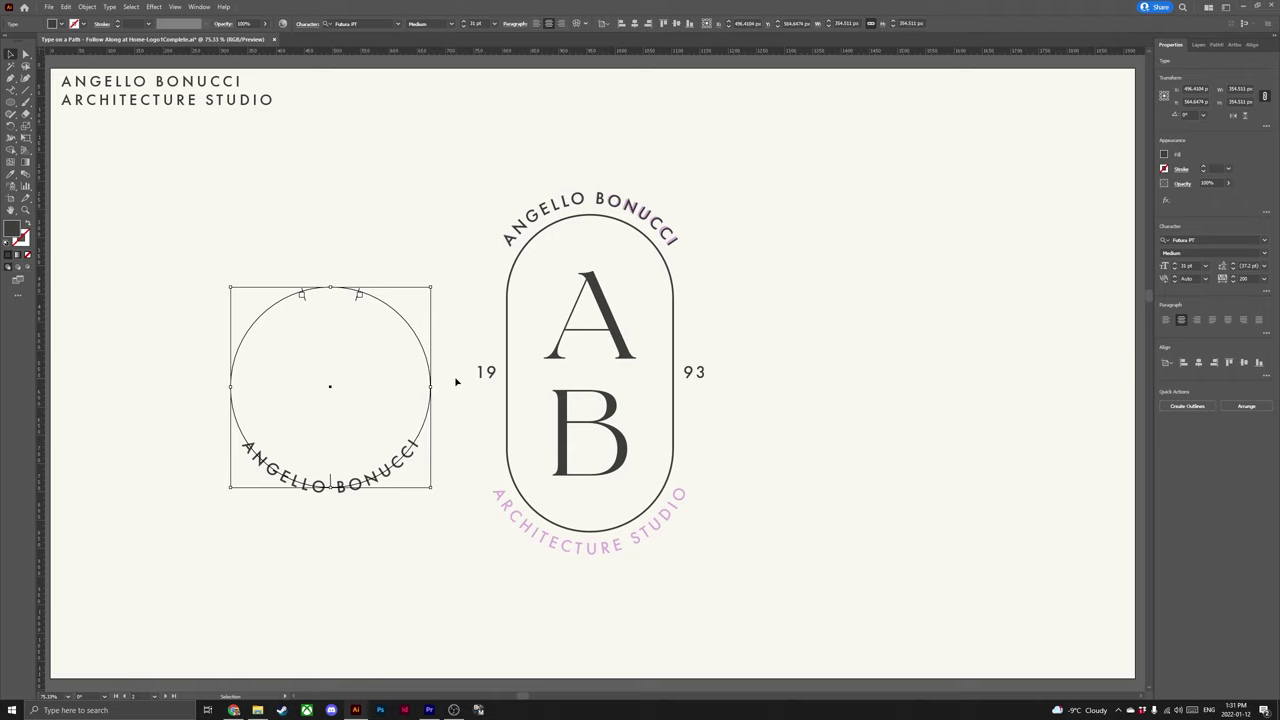
left_click(460, 340)
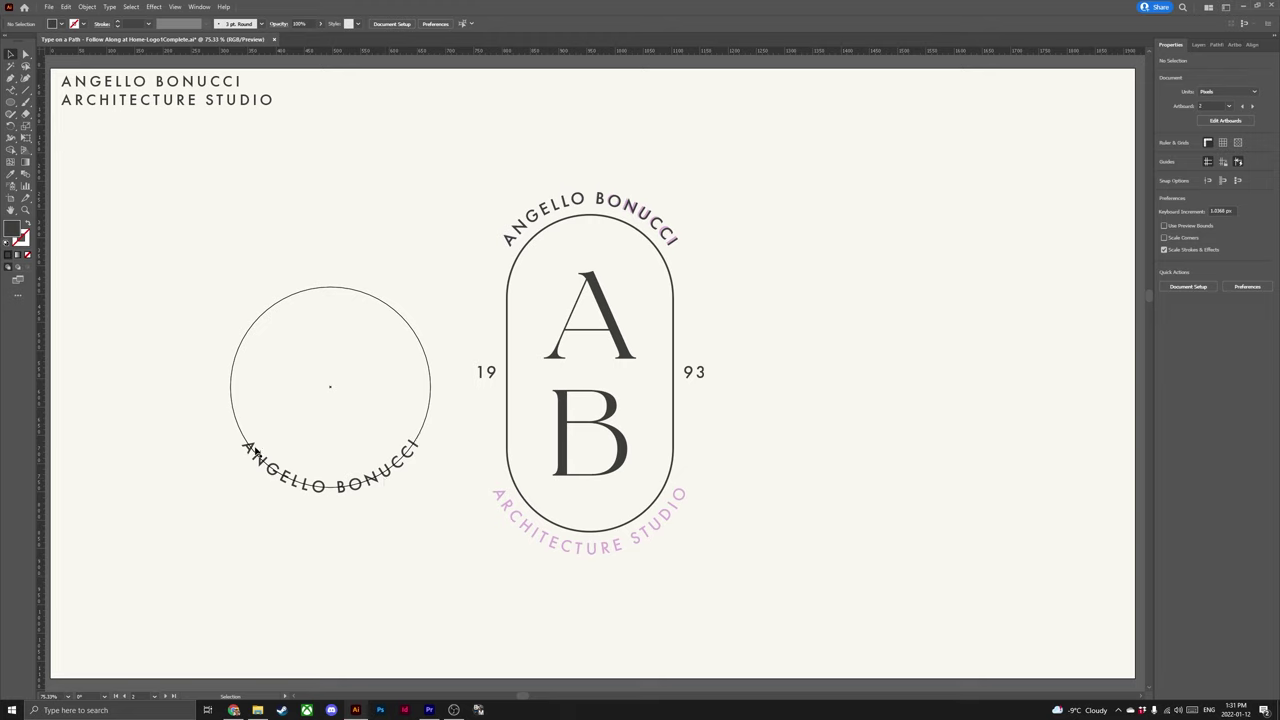
- Copy the ARCHITECTURE STUDIO line from the reference text and paste it over all the text on the duplicated circle
key("t")
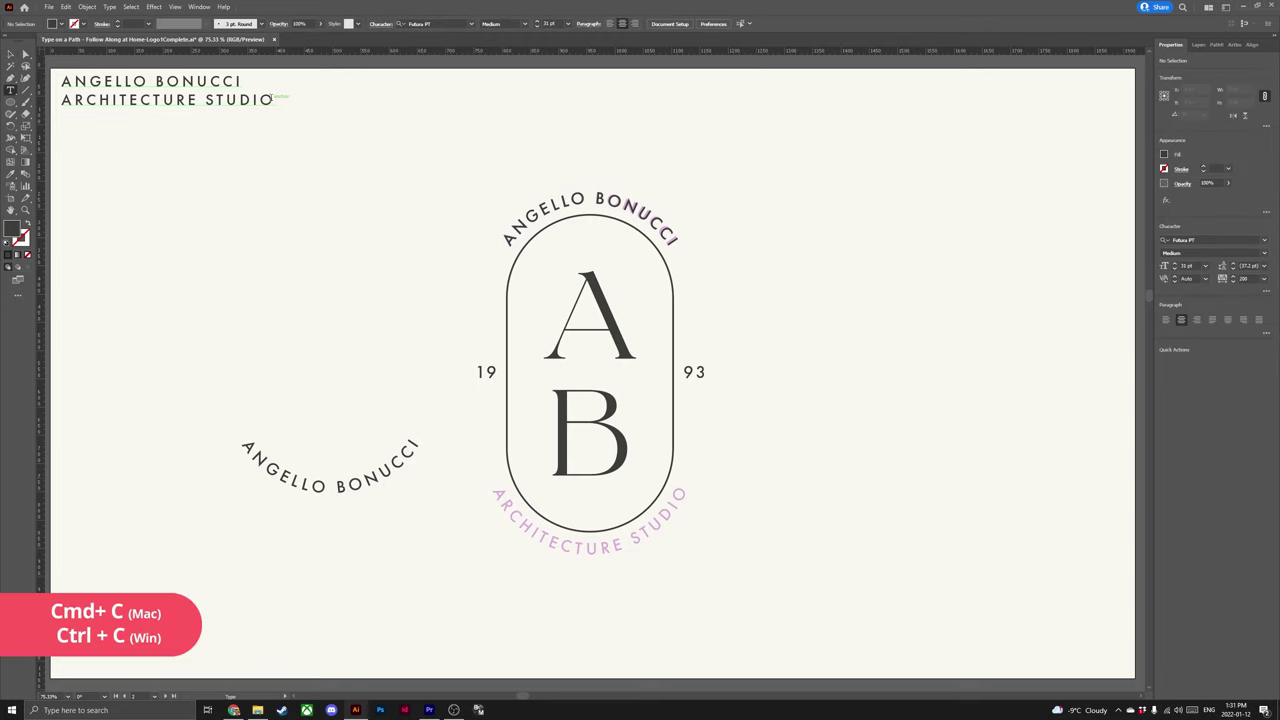
left_click_drag(276, 102, 60, 104)
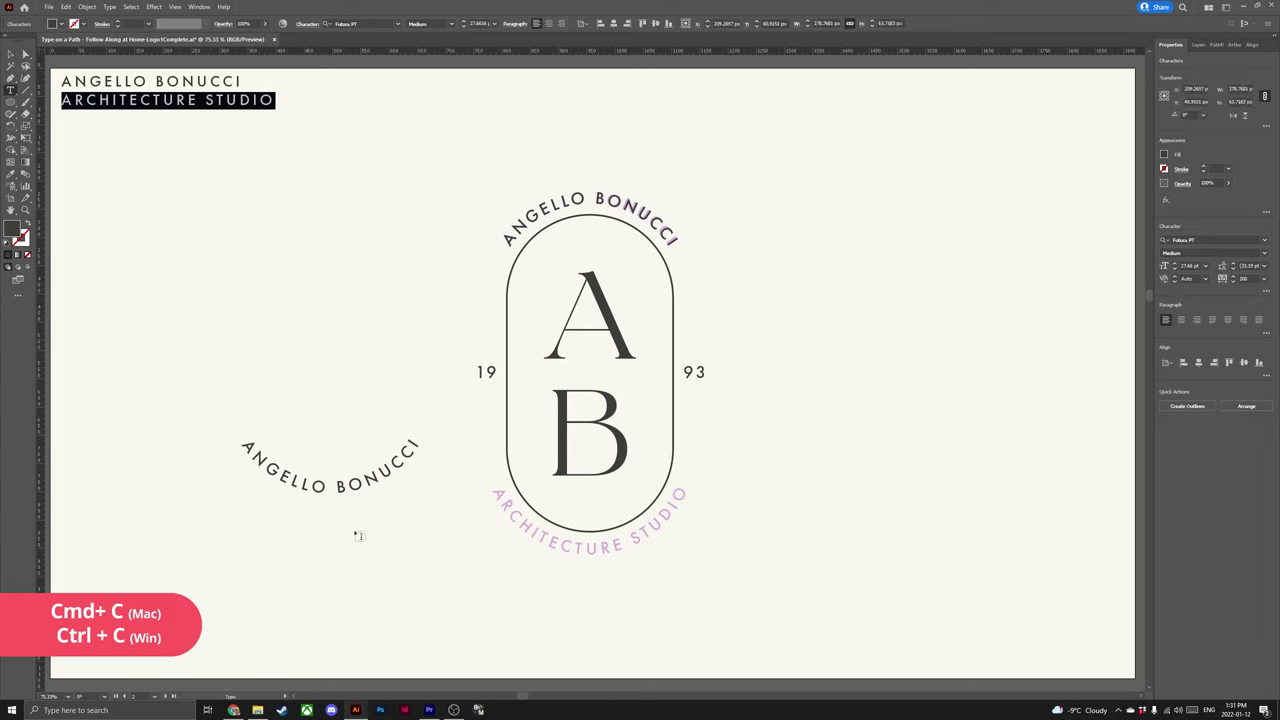
left_click(318, 485)
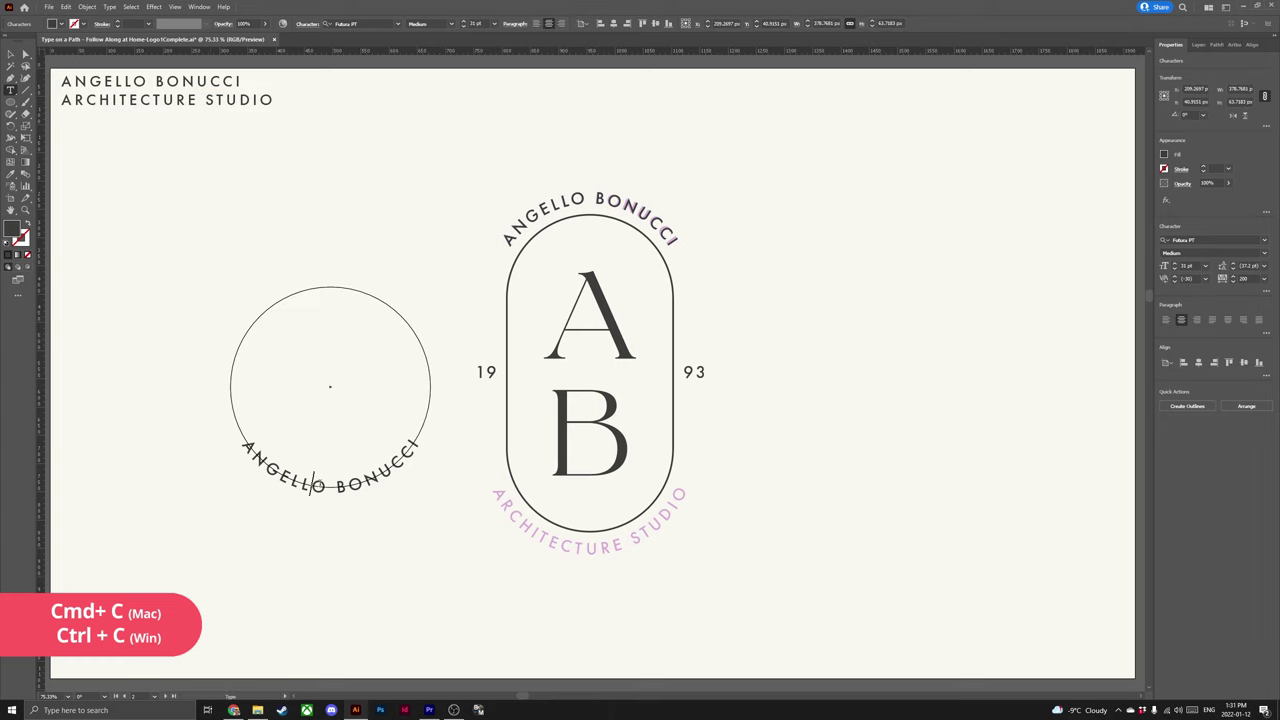
key("ctrl+a")
key("ctrl+v")
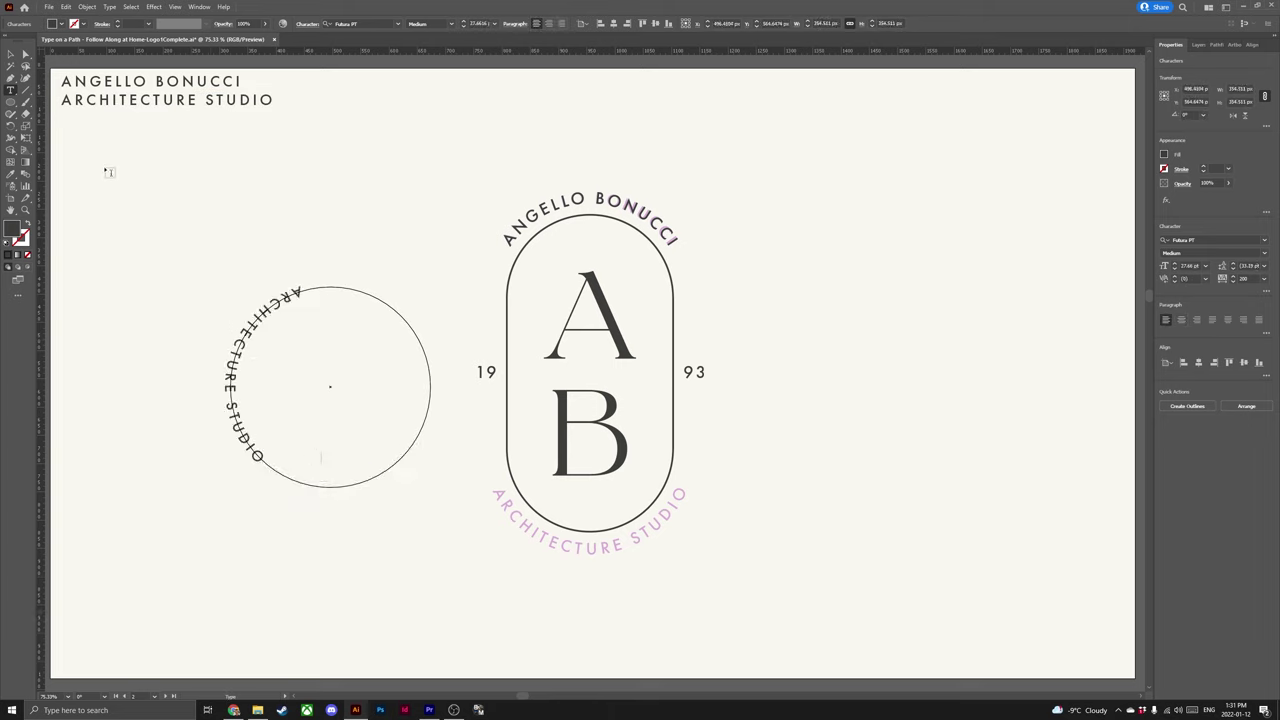
- Move the duplicate's brackets to the circle's left and right side points and centre-align ARCHITECTURE STUDIO along the lower half
left_click(11, 54)
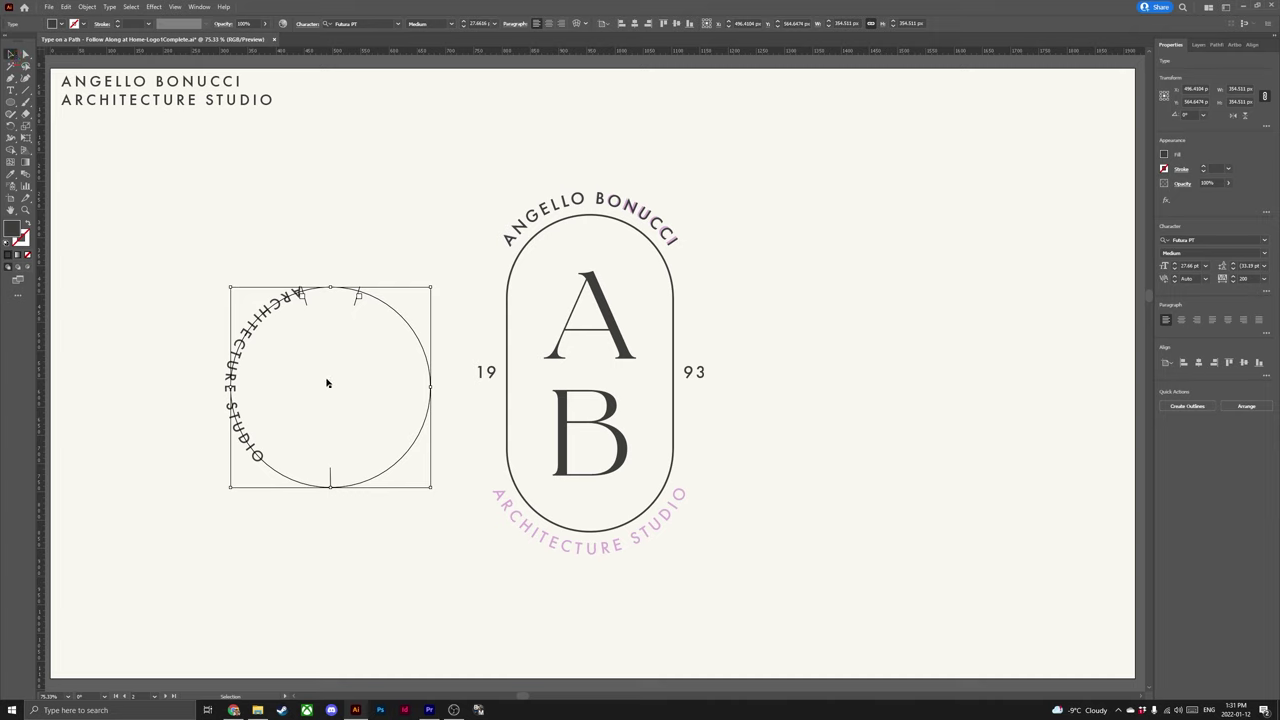
left_click_drag(302, 294, 231, 388)
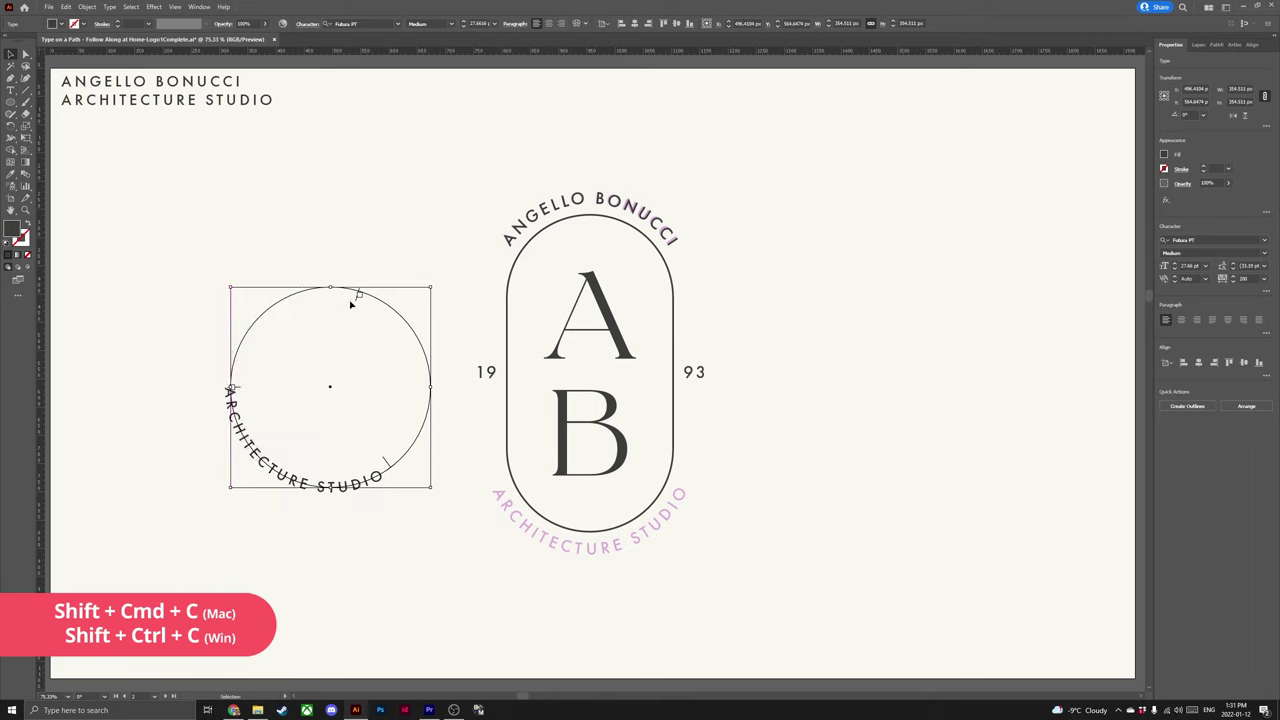
key("ctrl")
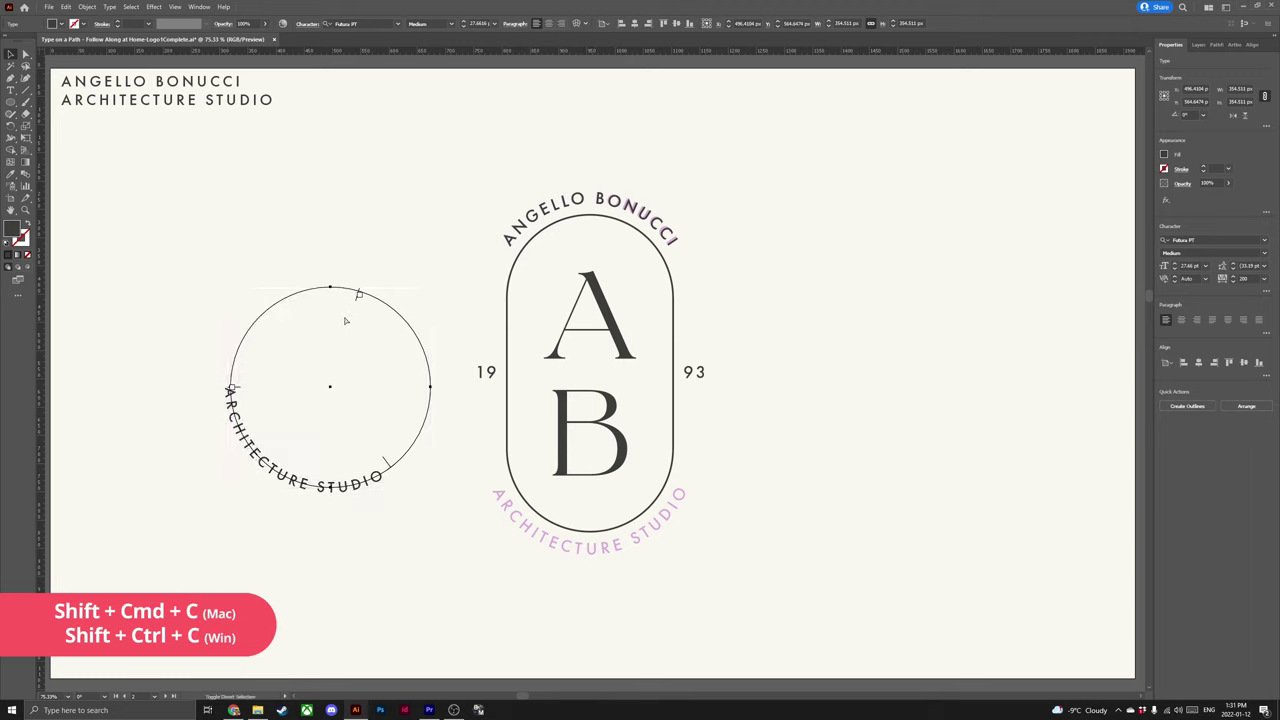
key("shift+ctrl+c")
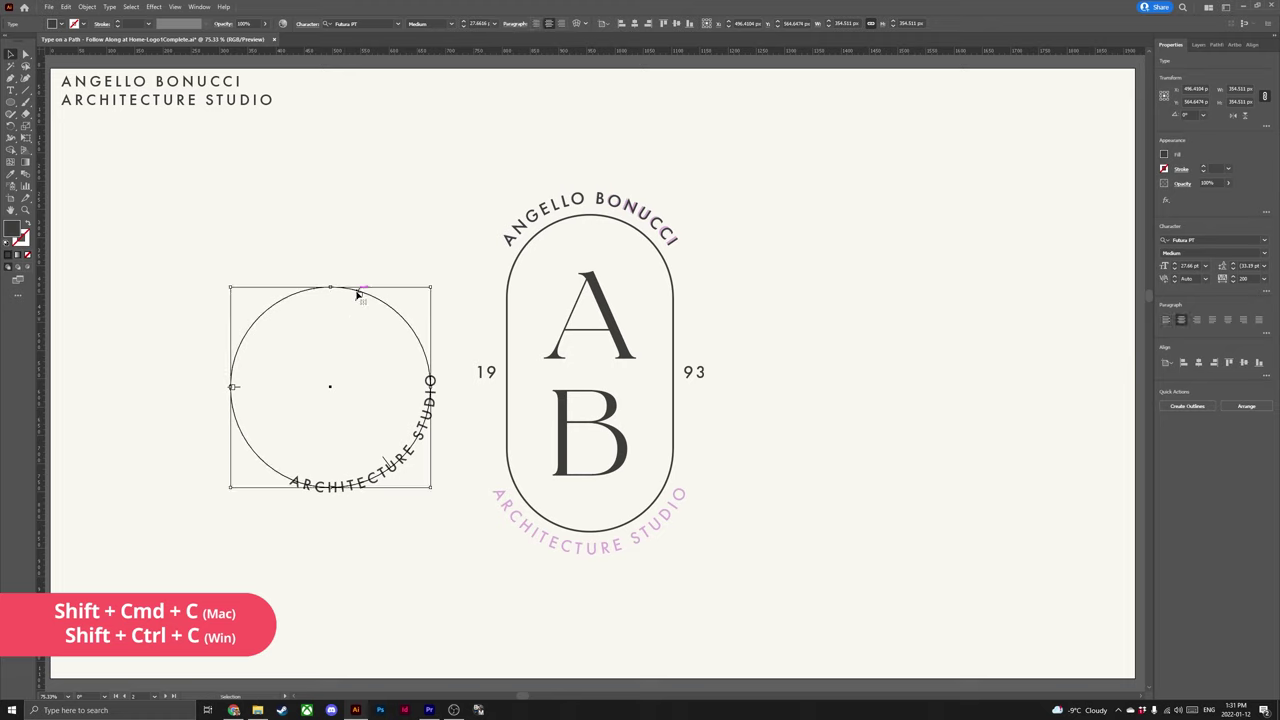
left_click_drag(359, 293, 429, 386)
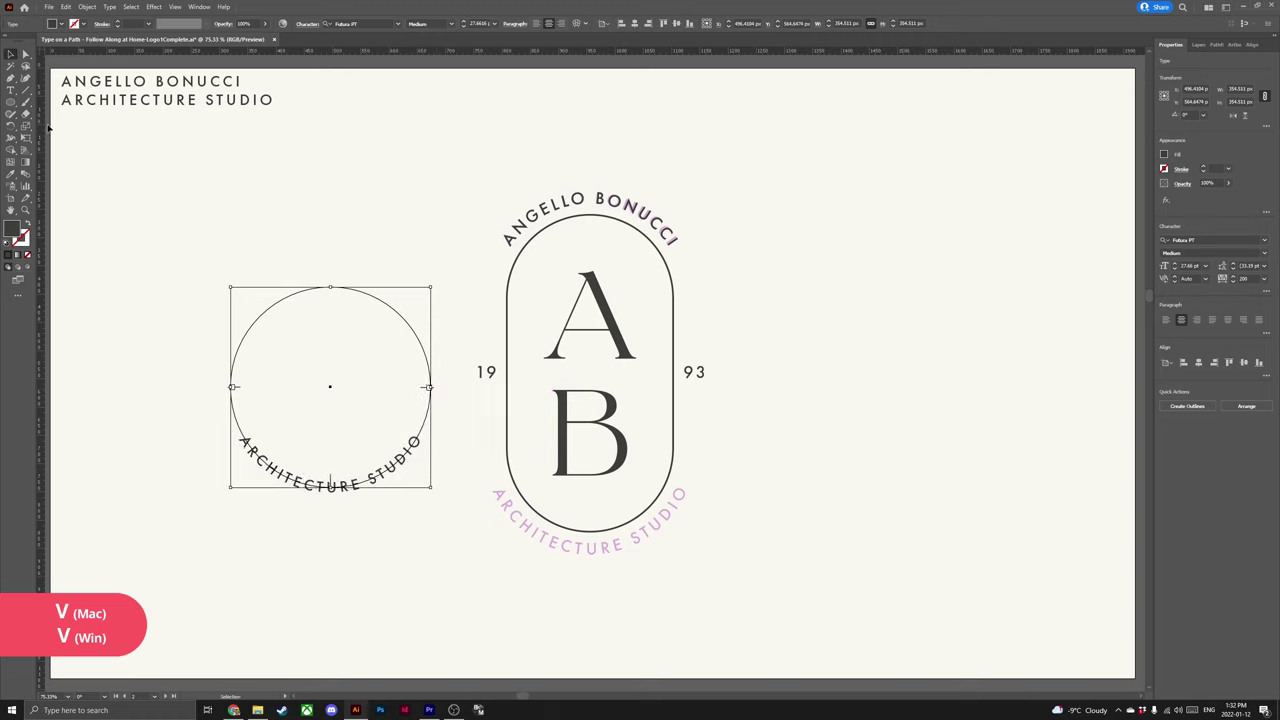
- Move the ARCHITECTURE STUDIO circle onto the pill's lower end and enlarge its font size to match the purple reference text
left_click(11, 56)
left_click_drag(385, 480, 636, 538)
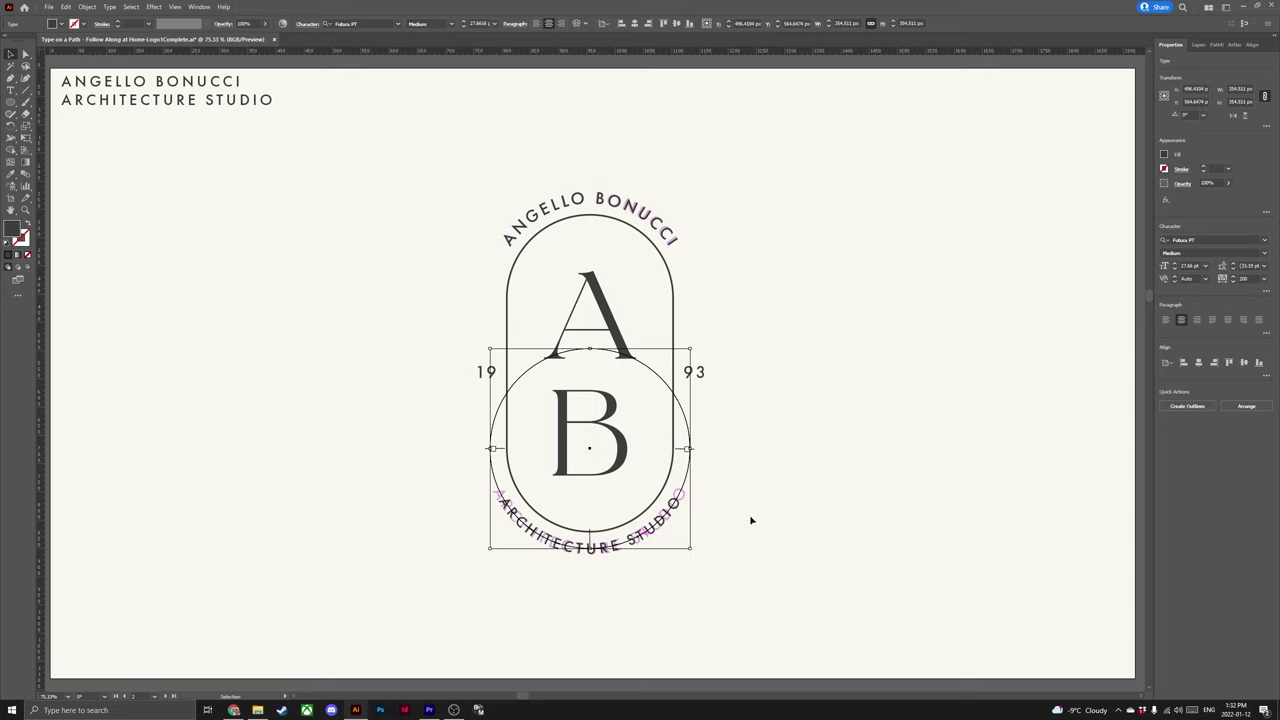
left_click(1177, 266)
type("20")
key("Return")
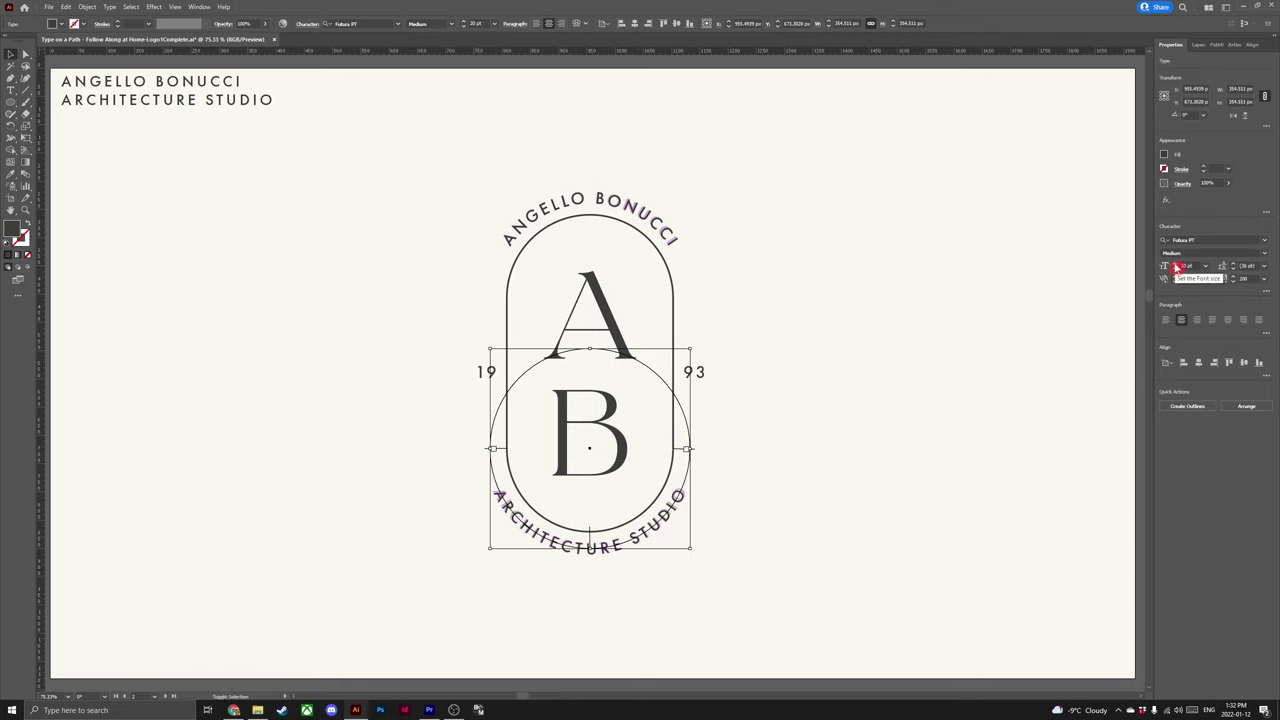
key("Up")
left_click(887, 414)
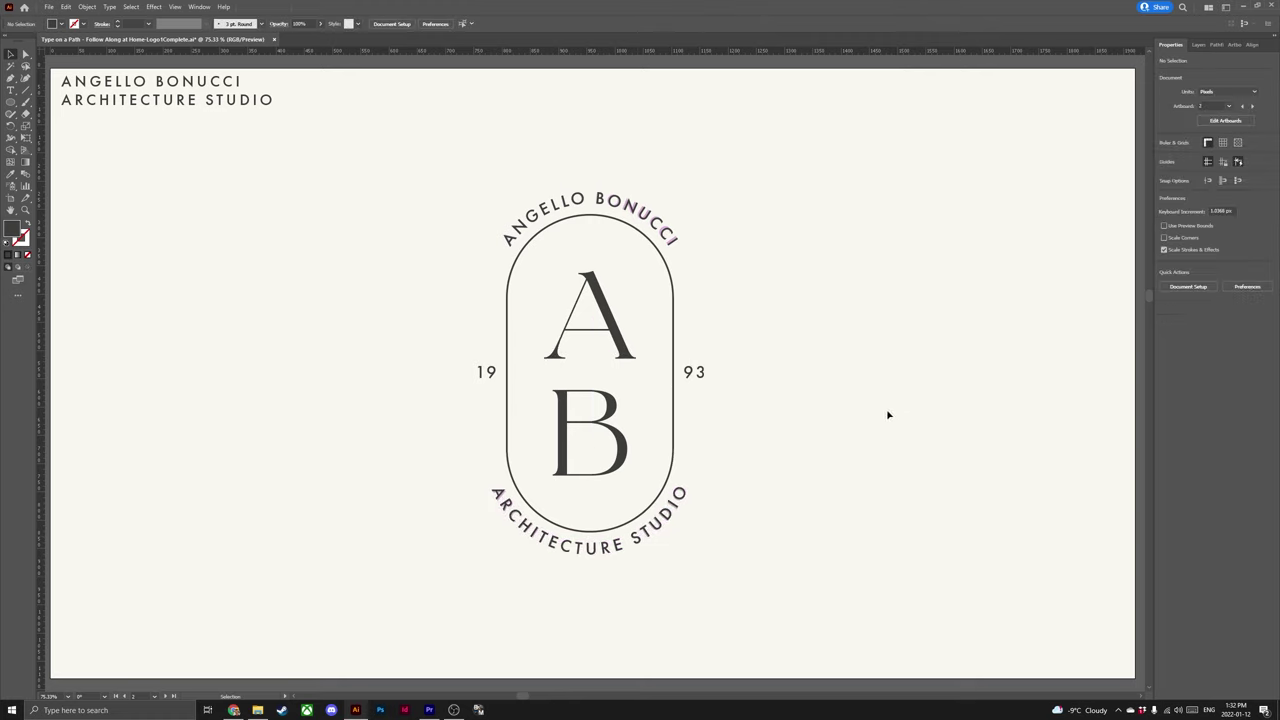
- Hide the pill logo's Hide and Text - Hide sublayers
left_click(1199, 46)
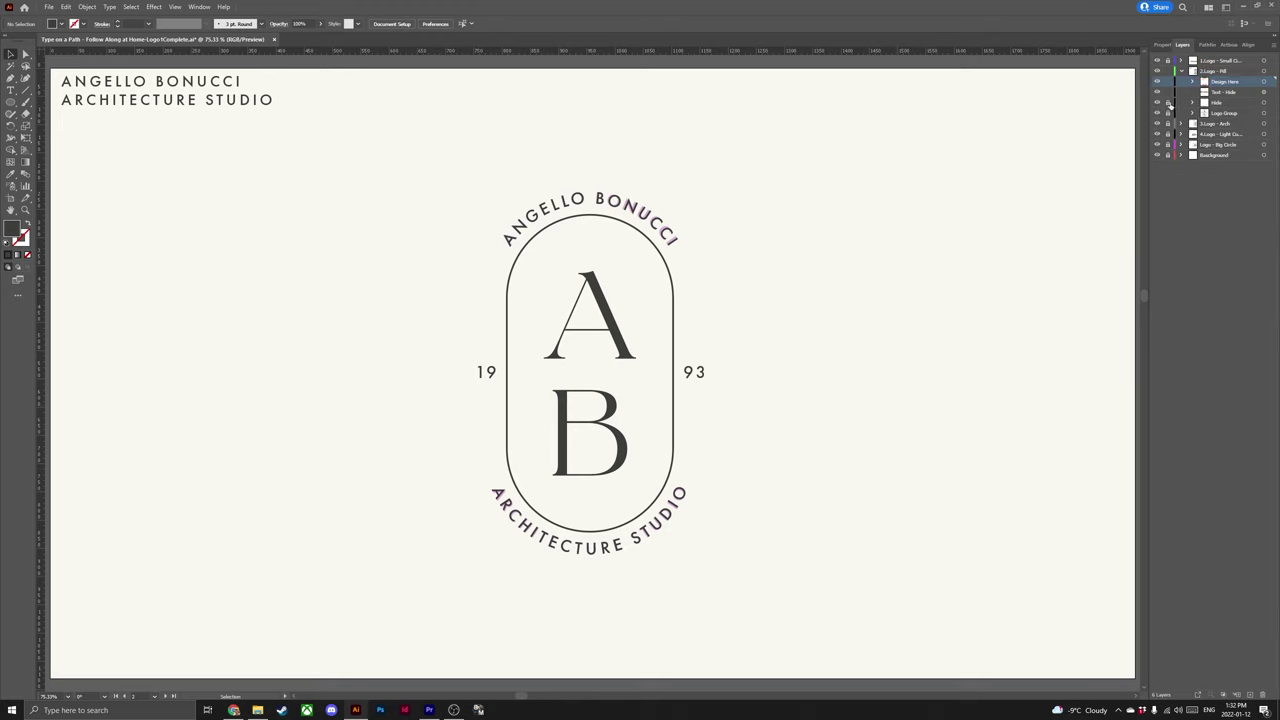
left_click(1158, 103)
left_click(1157, 92)
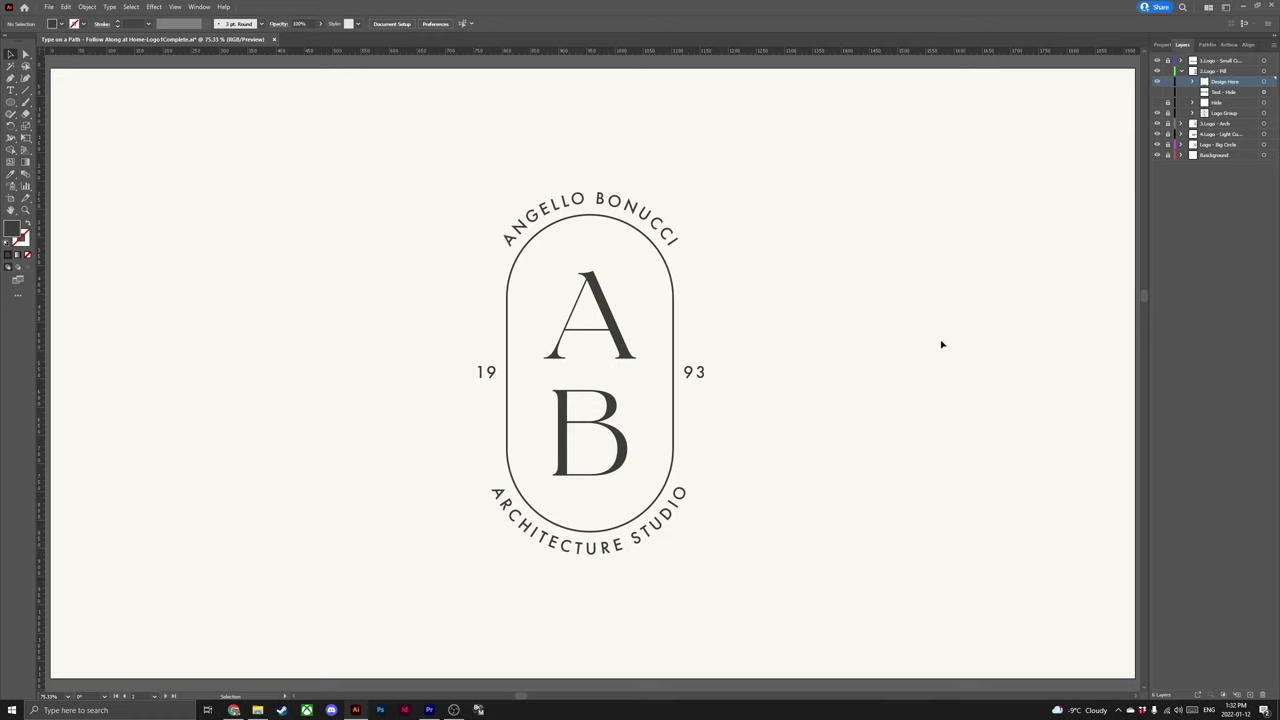
- Lock and collapse the 2.Logo - Pill layer, and unlock and expand 3.Logo - Arch with its Design Here sublayer active
left_click(1172, 80)
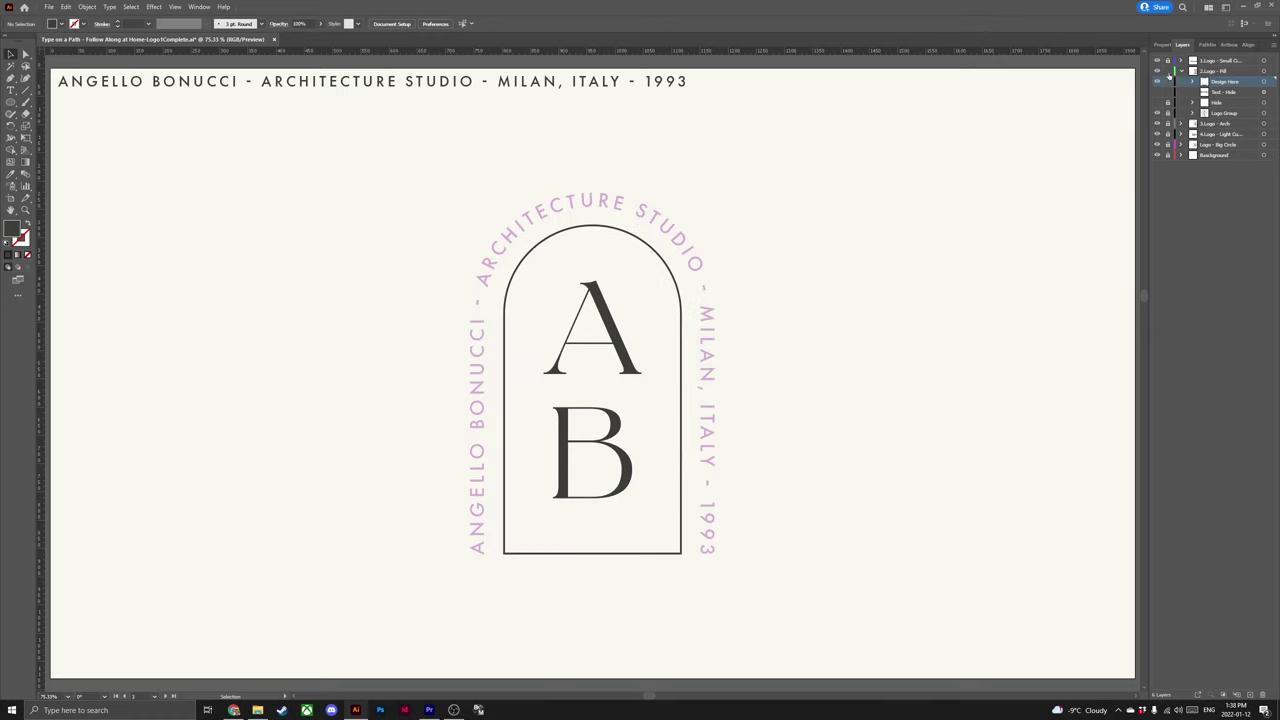
left_click(1180, 72)
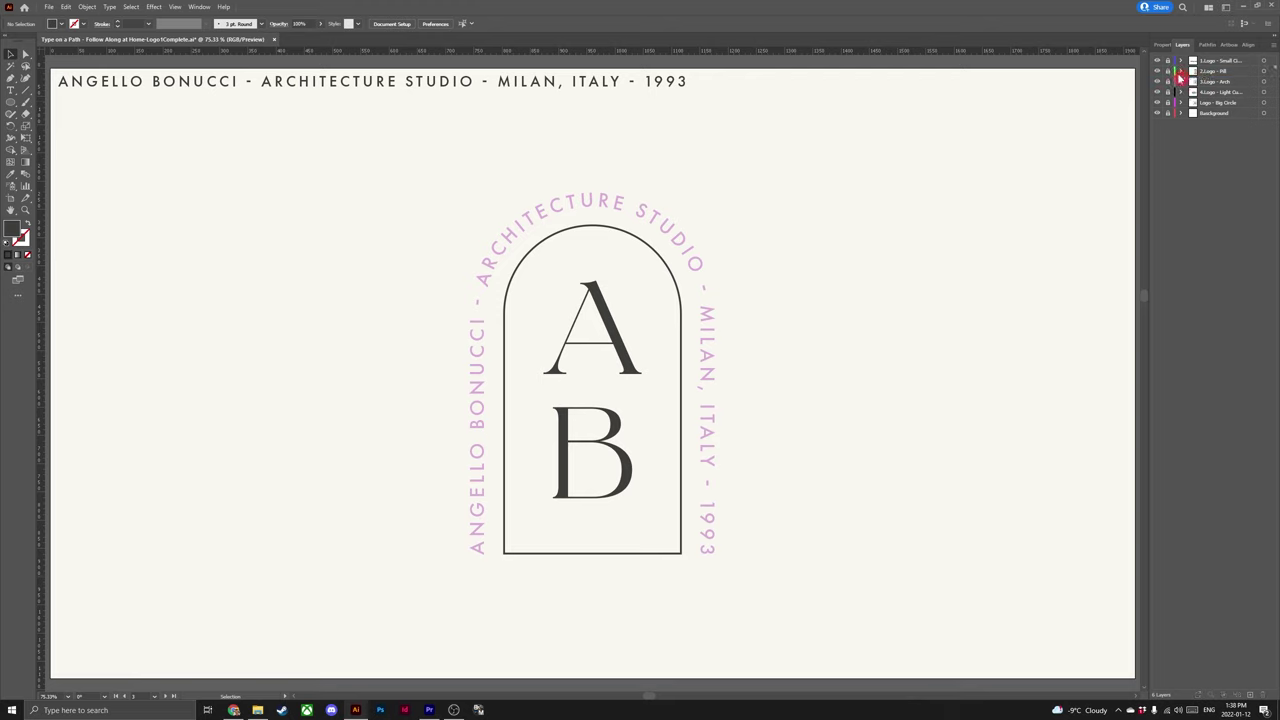
left_click(1181, 81)
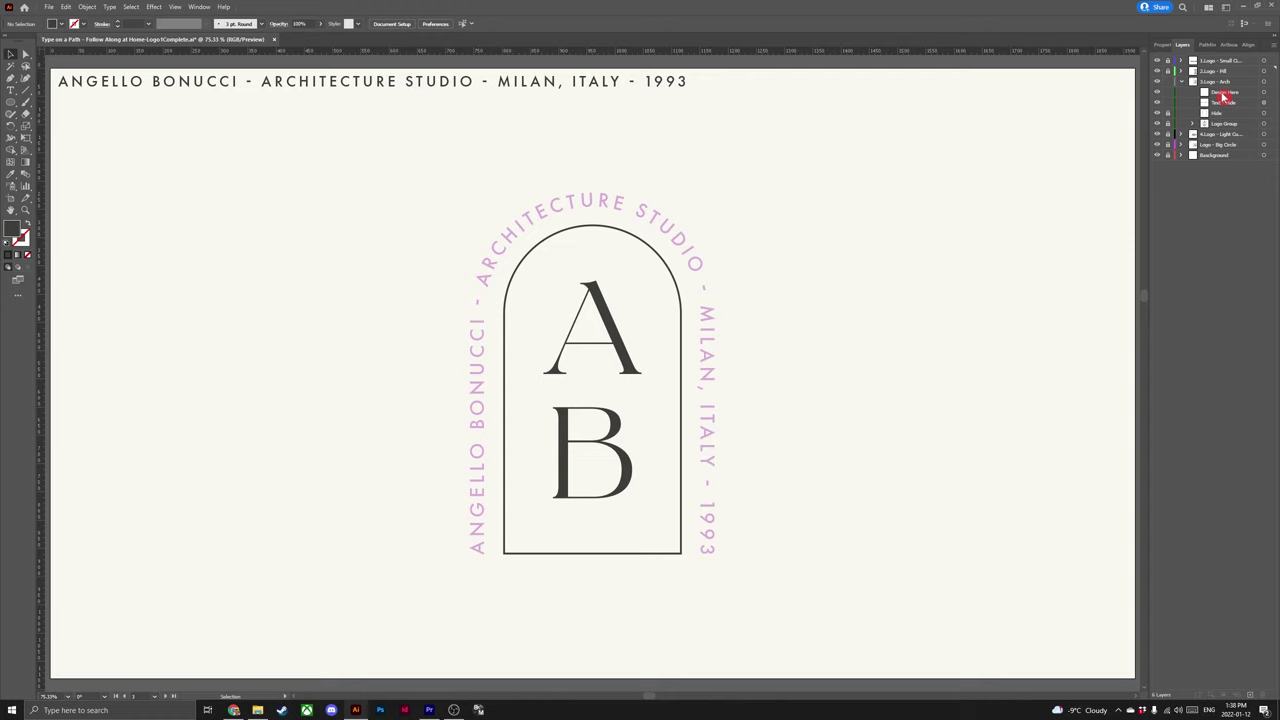
left_click(1223, 93)
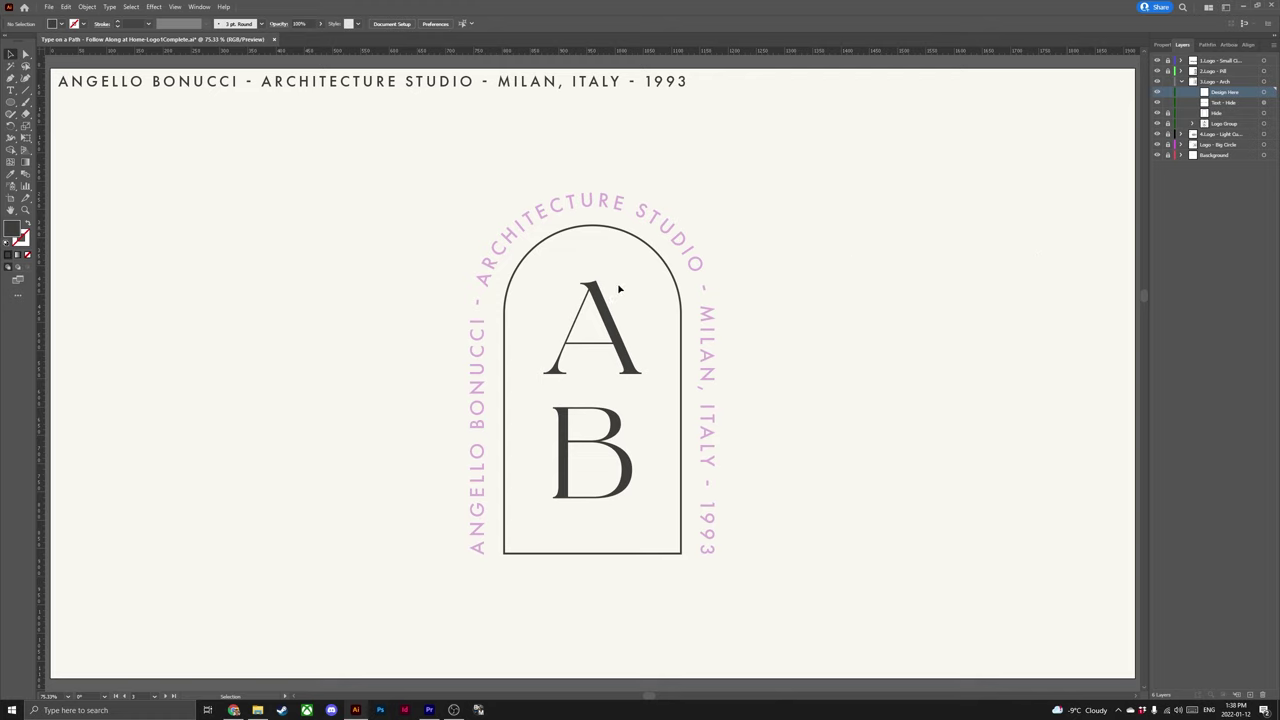
- Draw a rectangle about 384 by 615 px from the arch's base through the middle of the reference text, and swap its fill to a stroke
key("m")
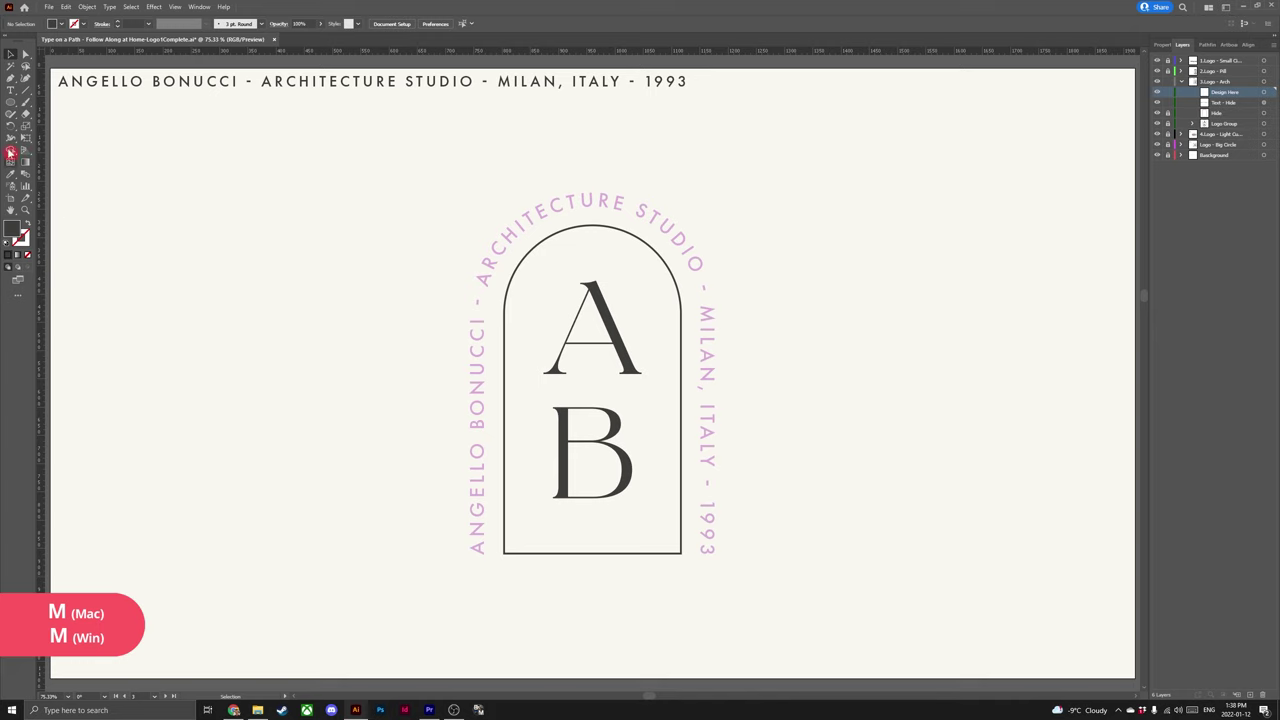
left_click(12, 104)
left_click(60, 102)
left_click_drag(484, 553, 701, 466)
left_click_drag(593, 466, 588, 208)
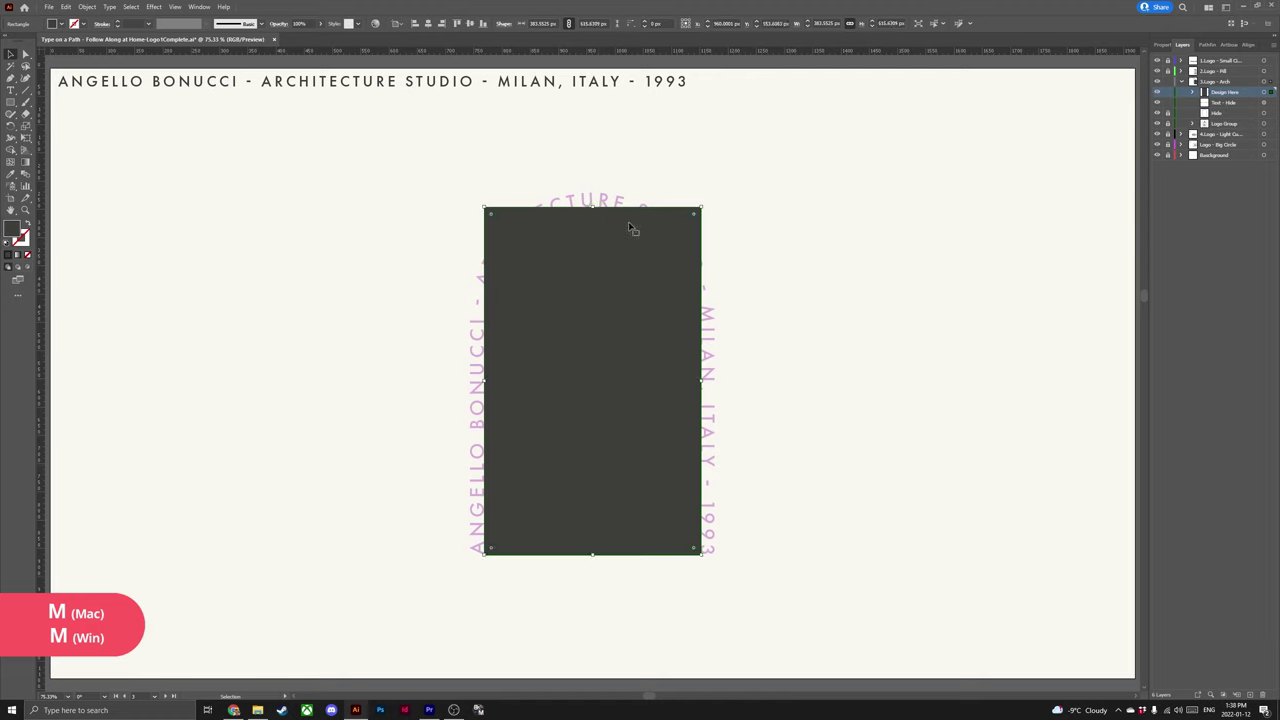
left_click(27, 226)
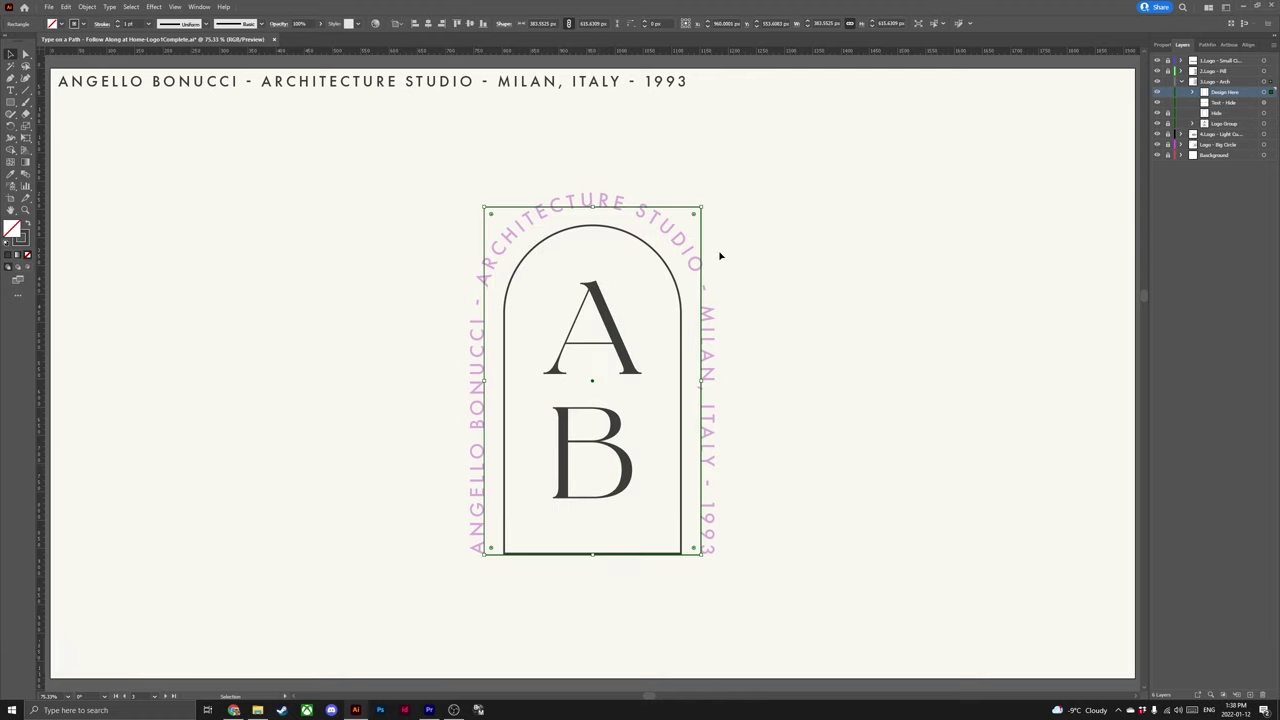
left_click(748, 240)
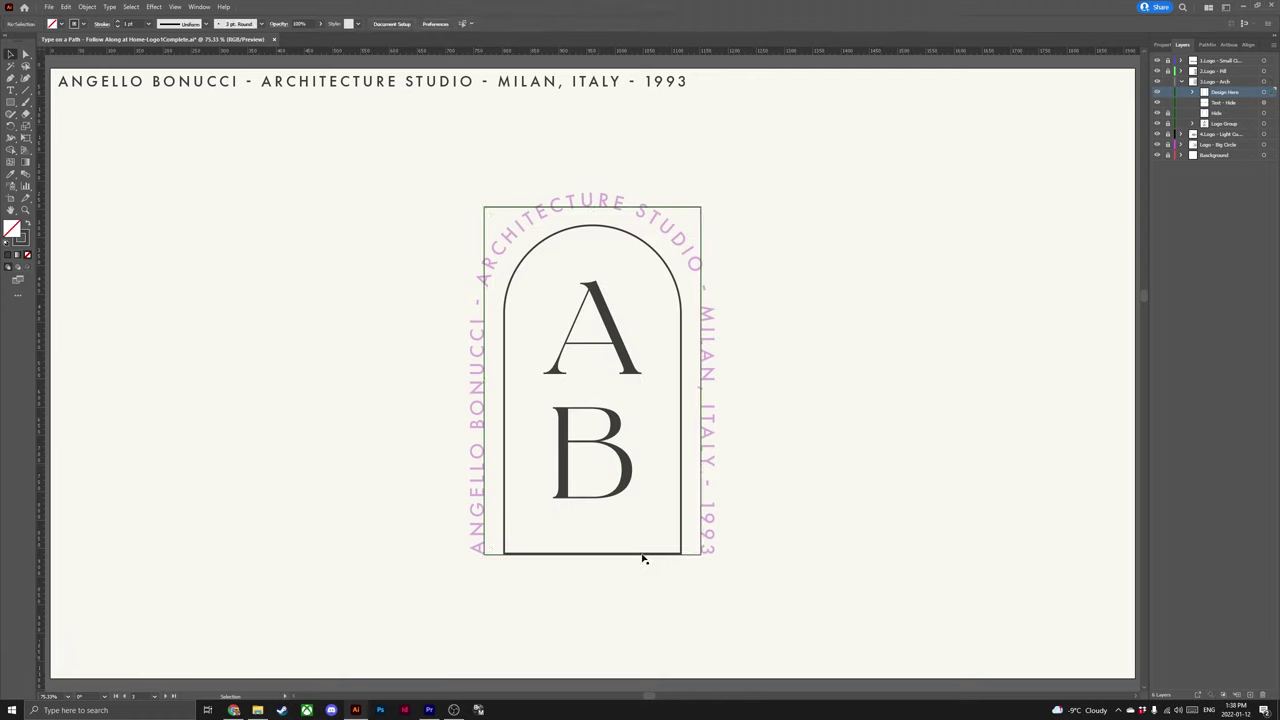
- Round the rectangle's two upper corners fully to a 191.78 px radius so it follows the arch
key("a")
left_click(701, 207)
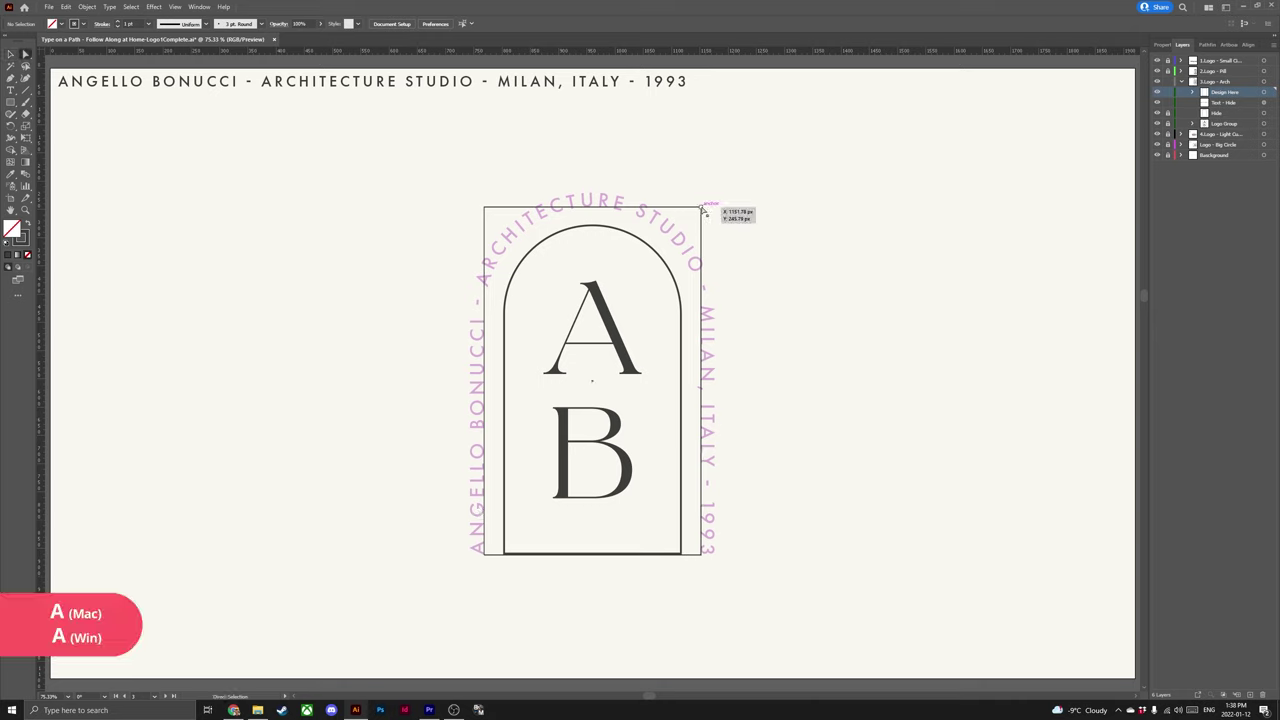
left_click(485, 208)
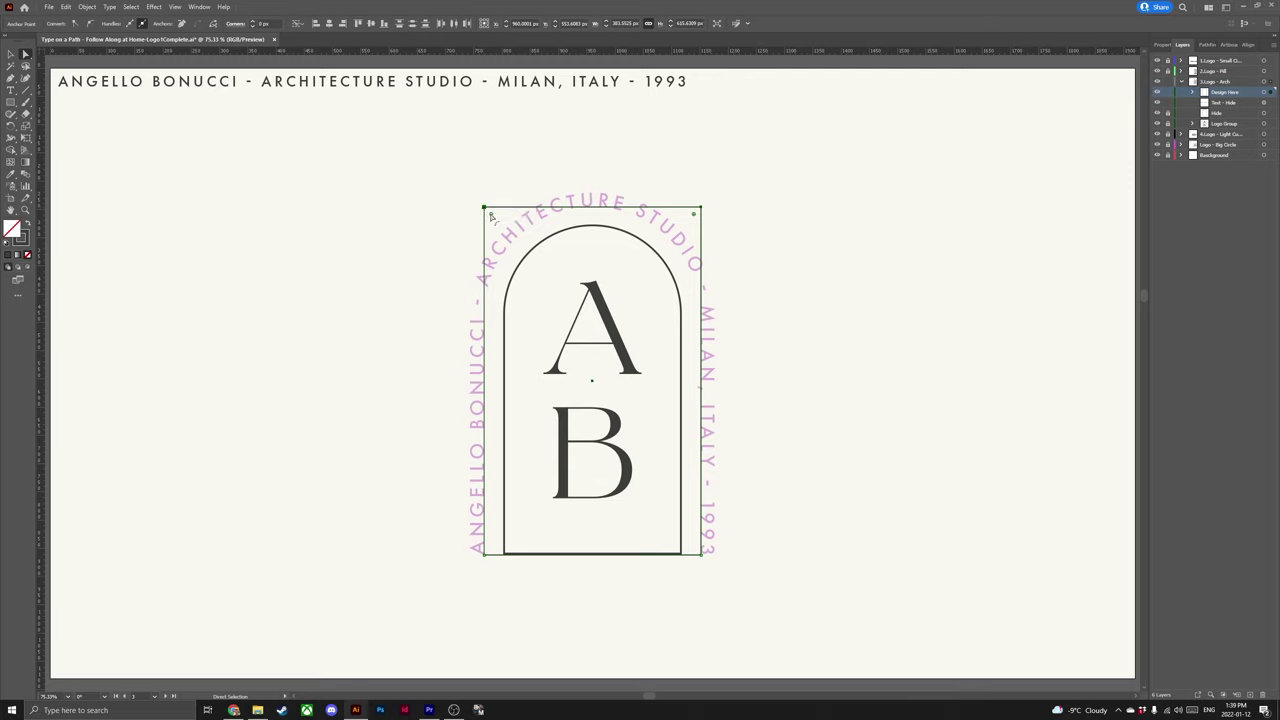
left_click_drag(491, 215, 617, 343)
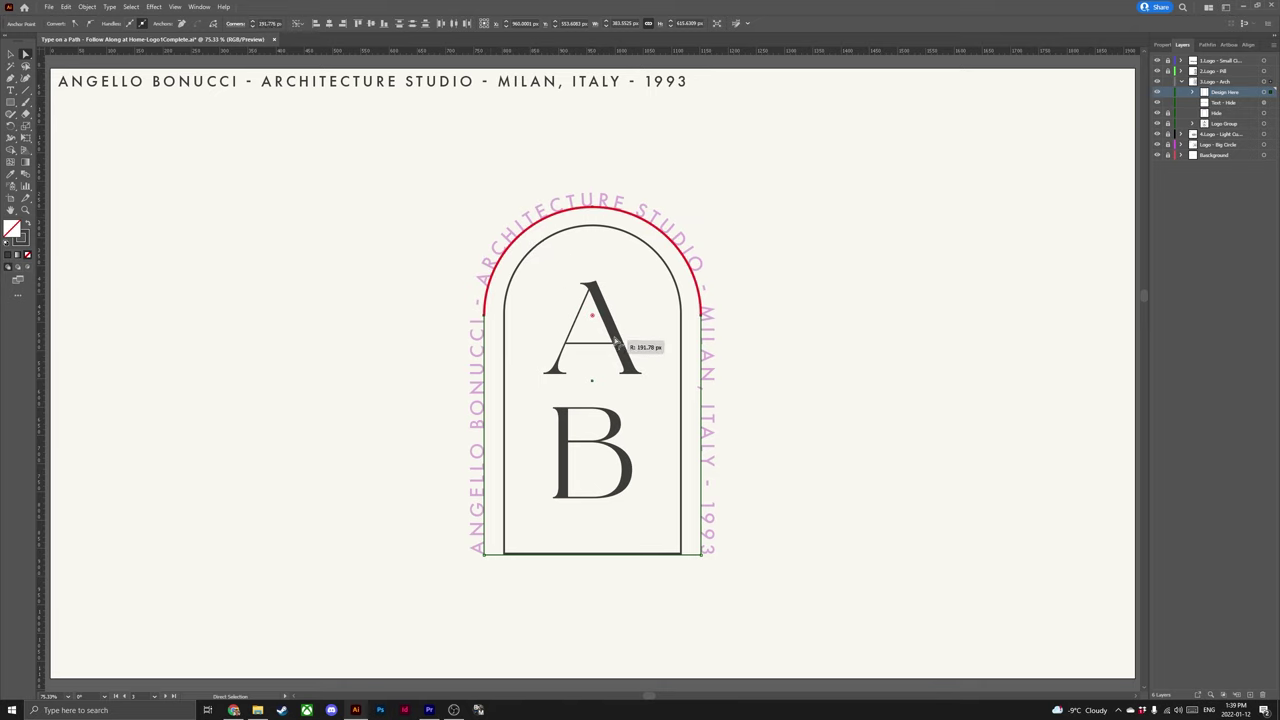
left_click_drag(617, 343, 617, 343)
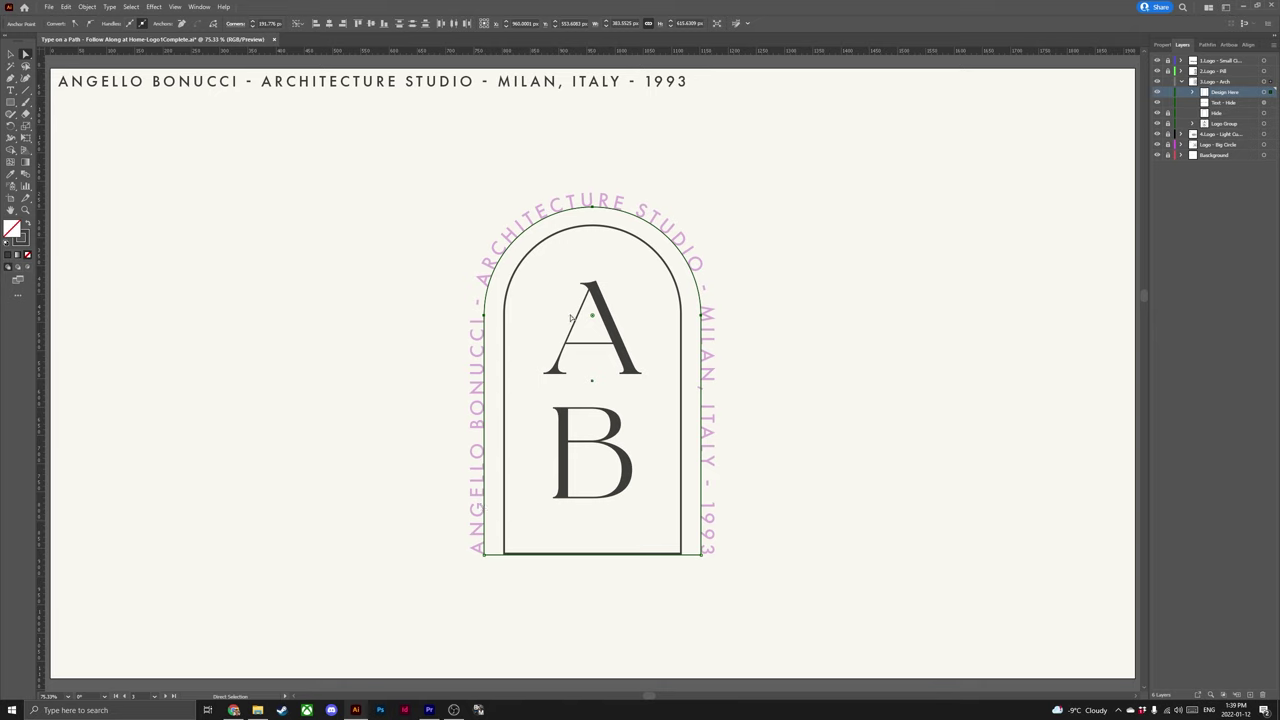
- Copy the whole text line above the arch and paste it onto the arch path with the Type on a Path tool
double_click(368, 82)
key("ctrl+a")
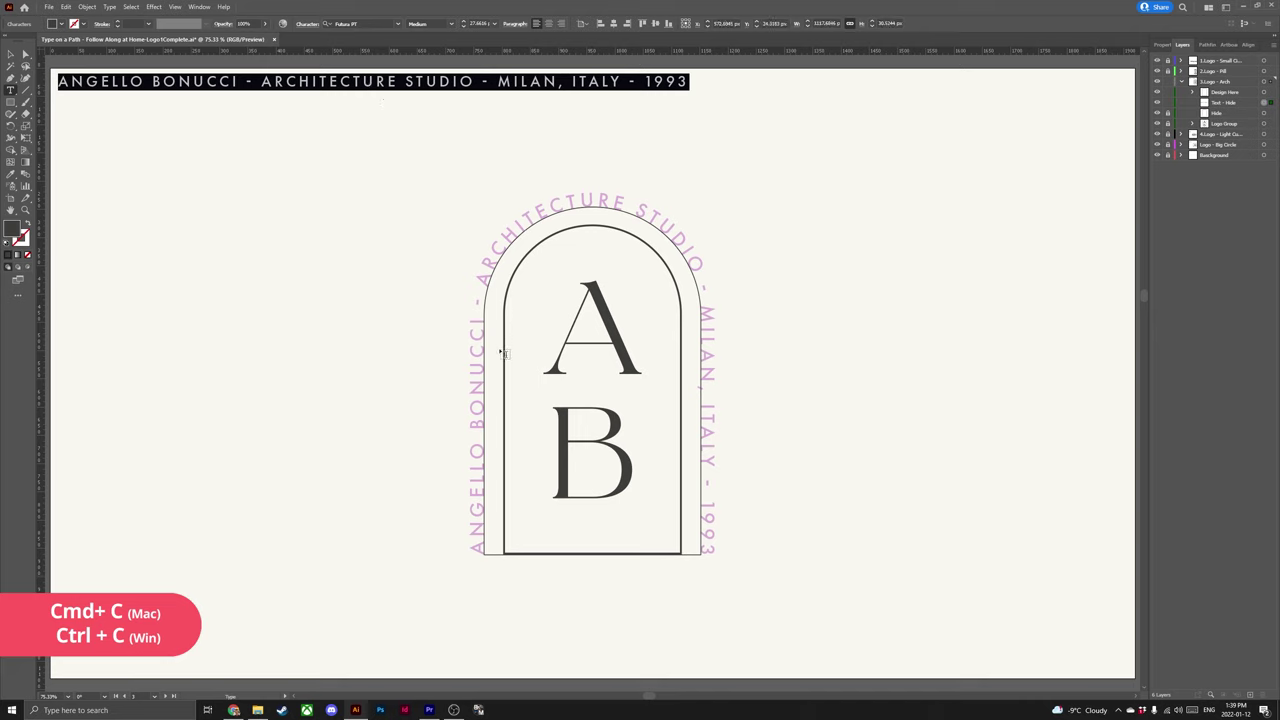
left_click(10, 90)
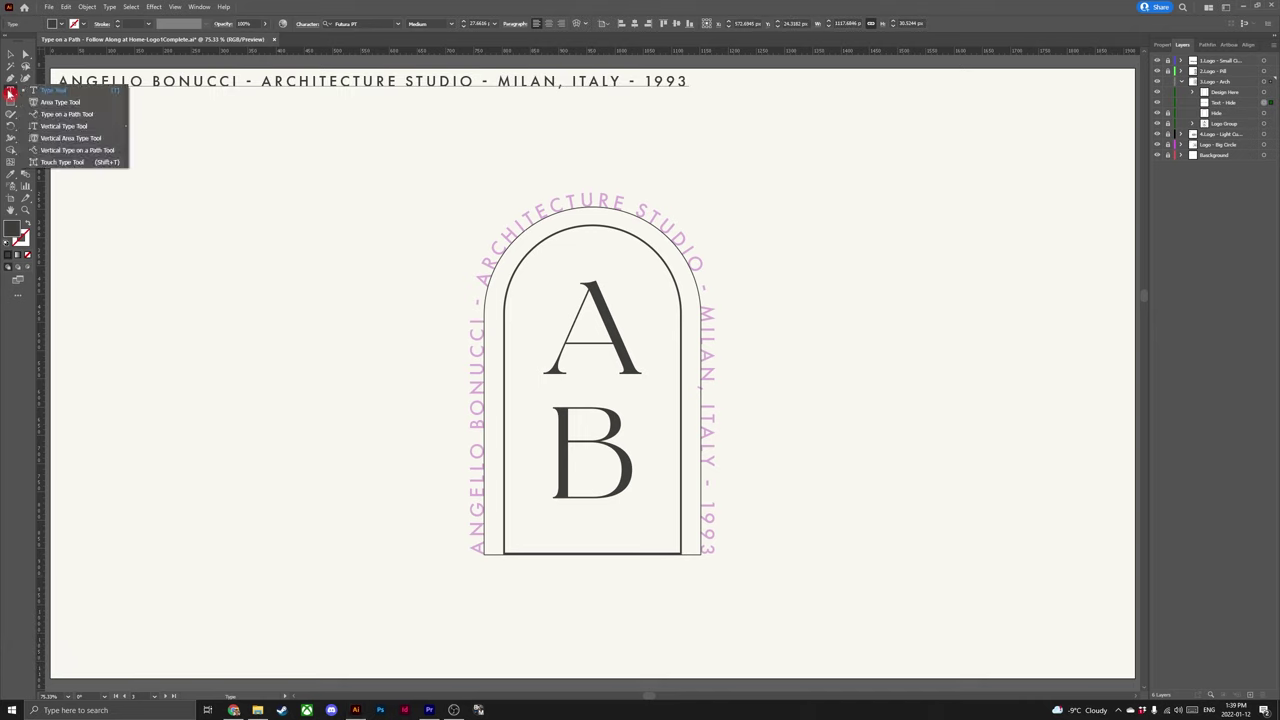
left_click(66, 114)
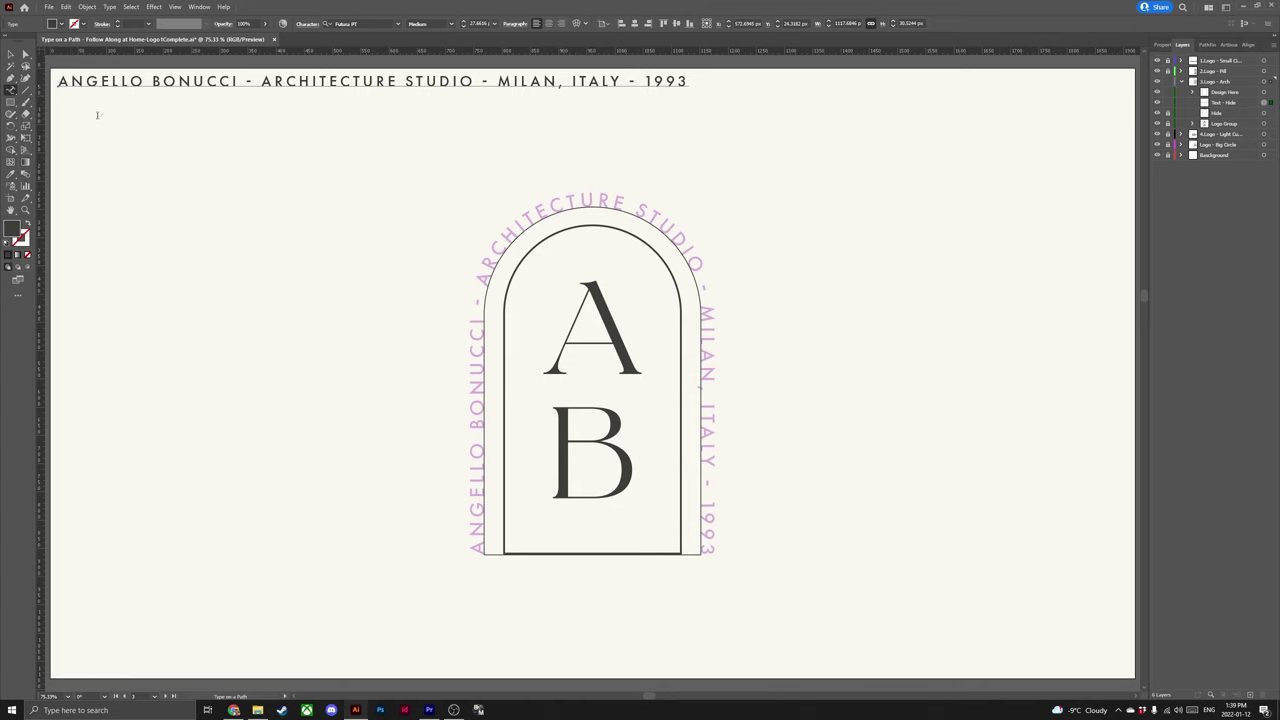
left_click(577, 207)
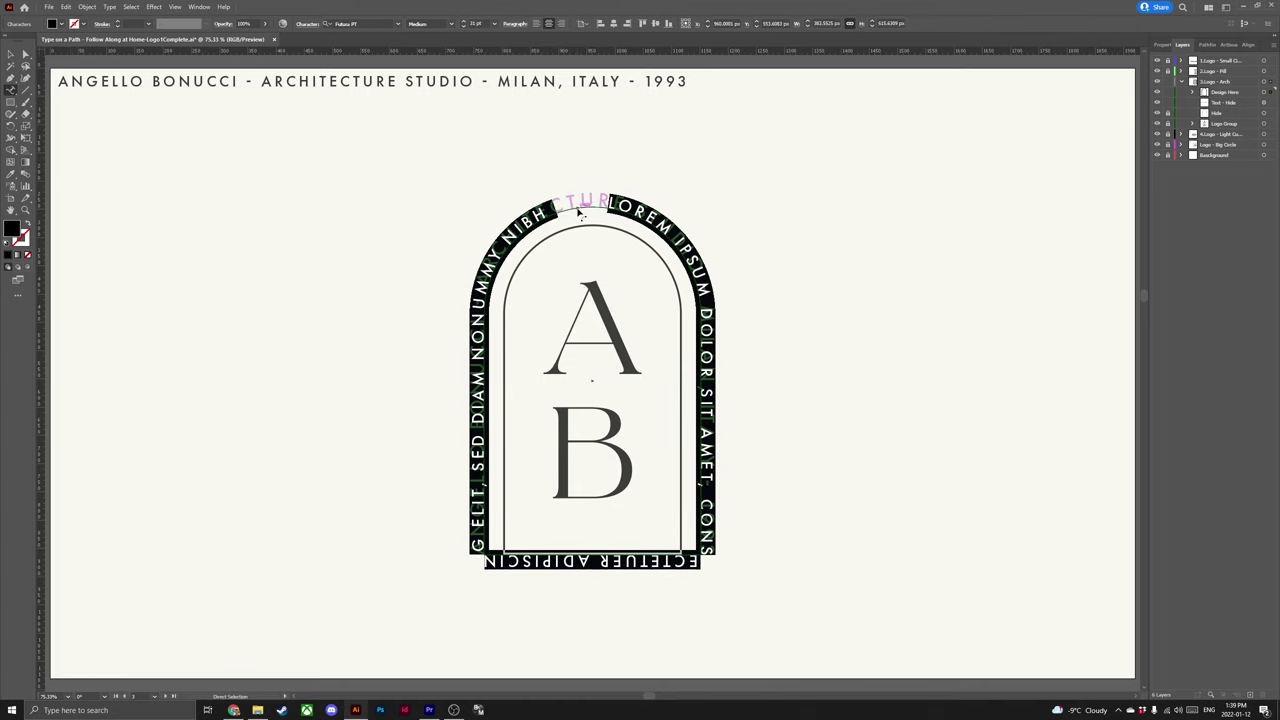
key("ctrl+v")
left_click(10, 53)
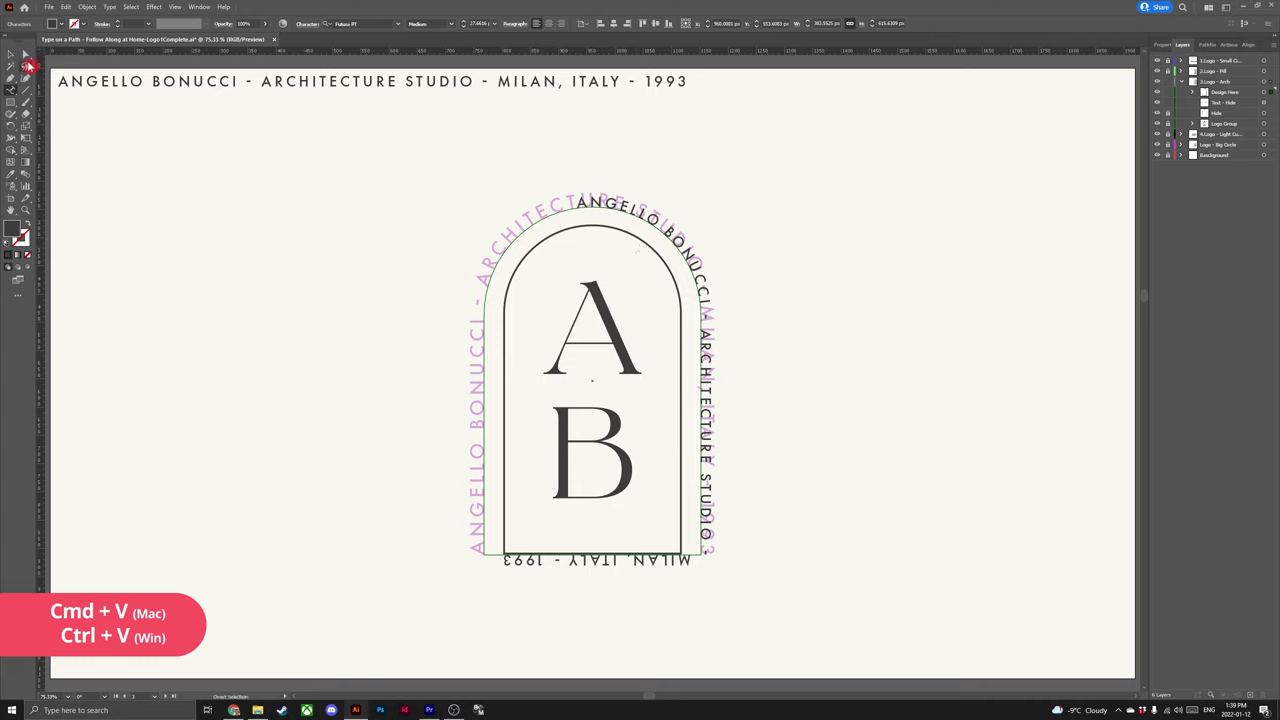
- Set the path text's start and end brackets at the arch's two base corners and centre-align the text
left_click(566, 217)
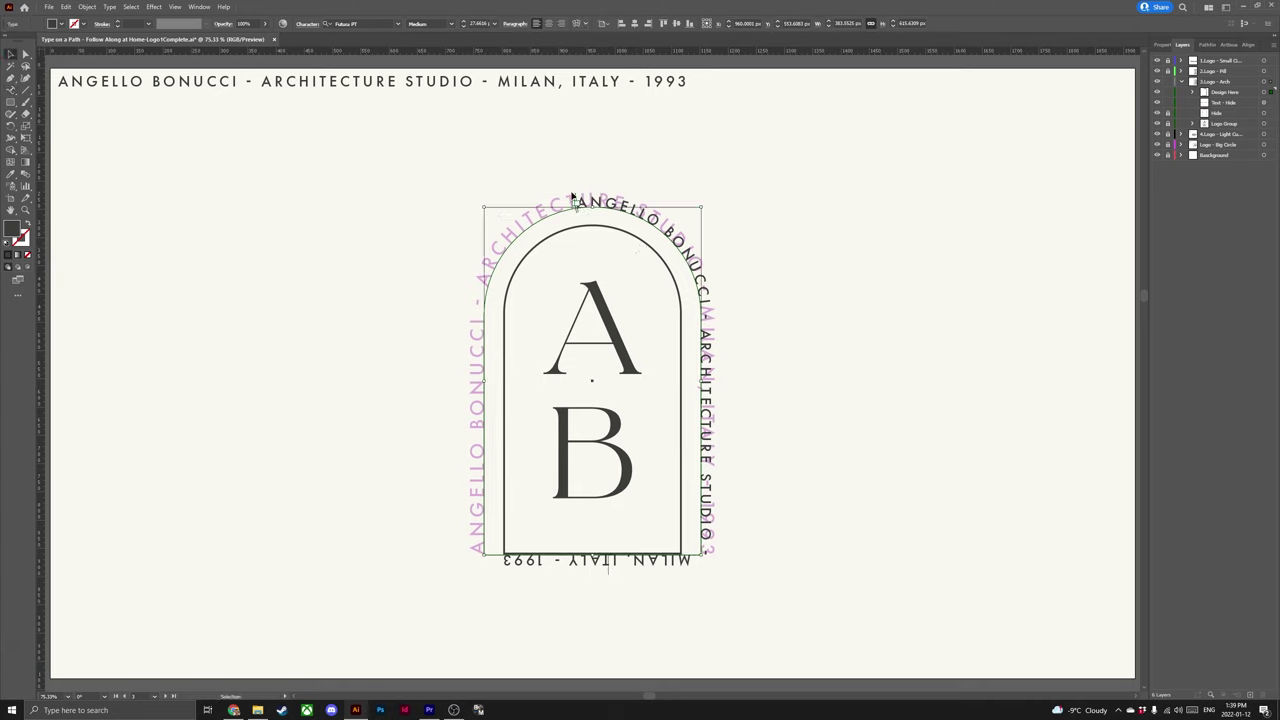
left_click_drag(576, 203, 713, 556)
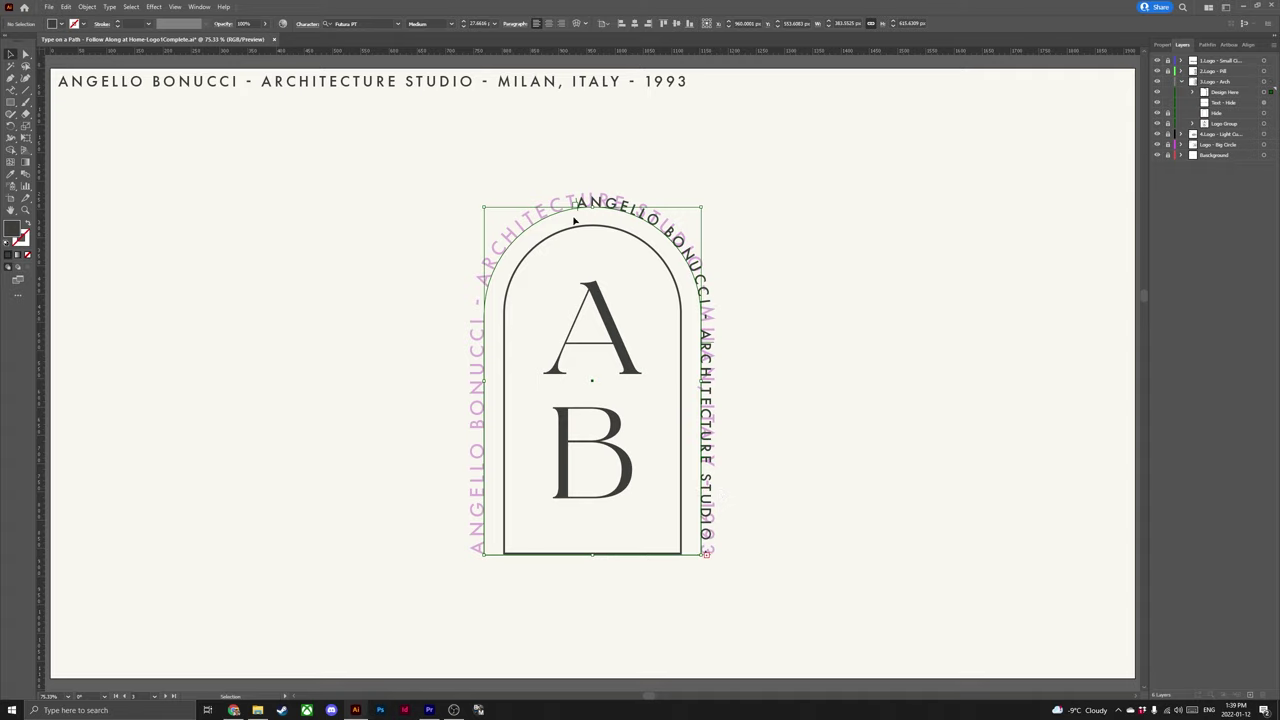
left_click_drag(577, 206, 482, 556)
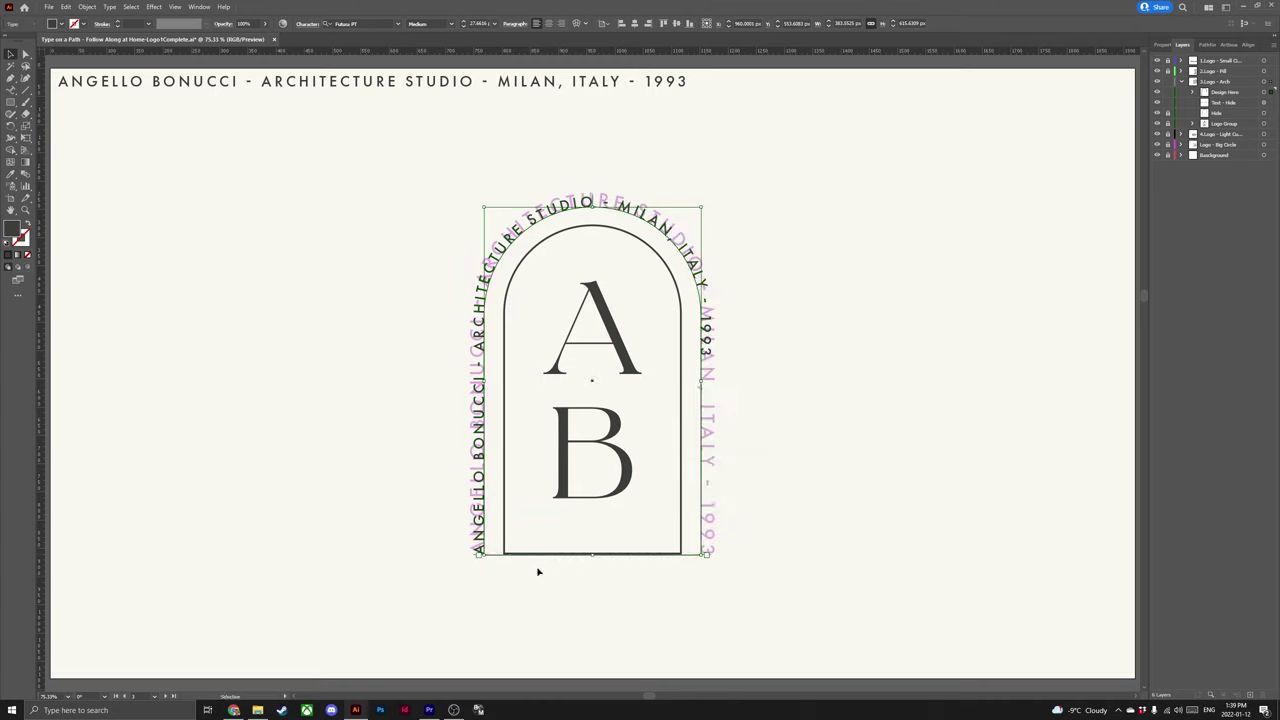
key("ctrl")
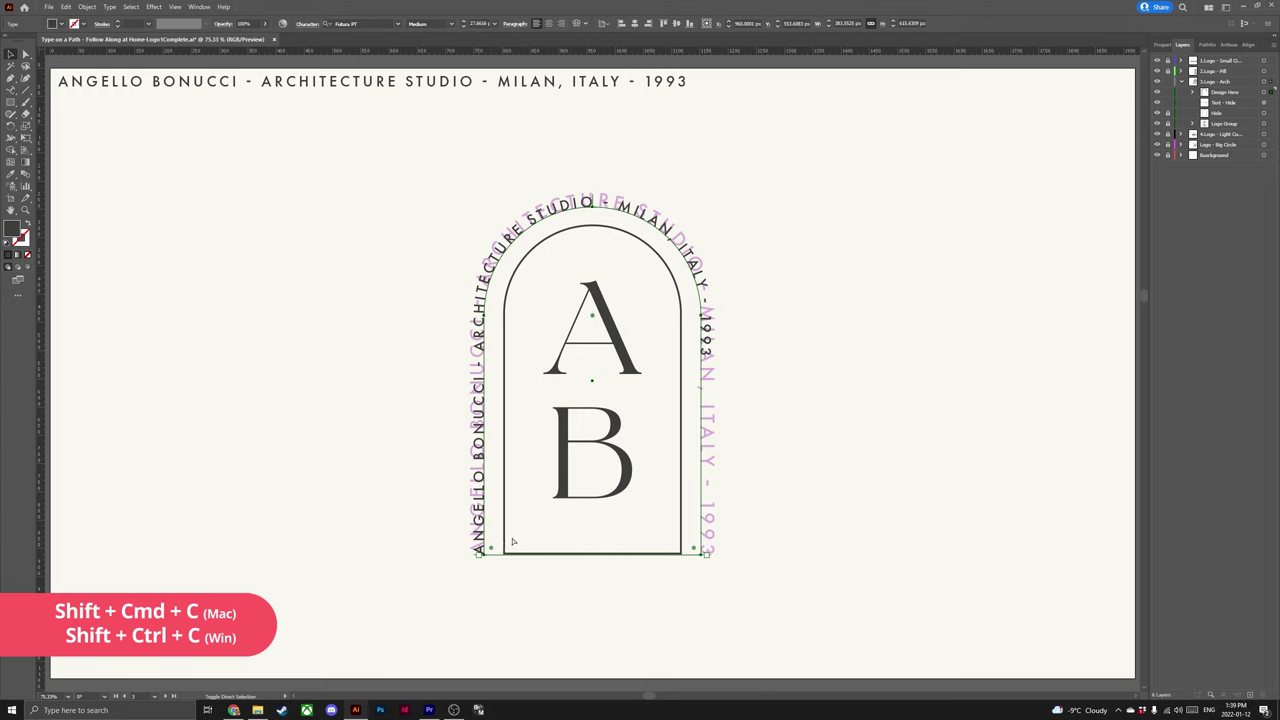
key("shift+ctrl+c")
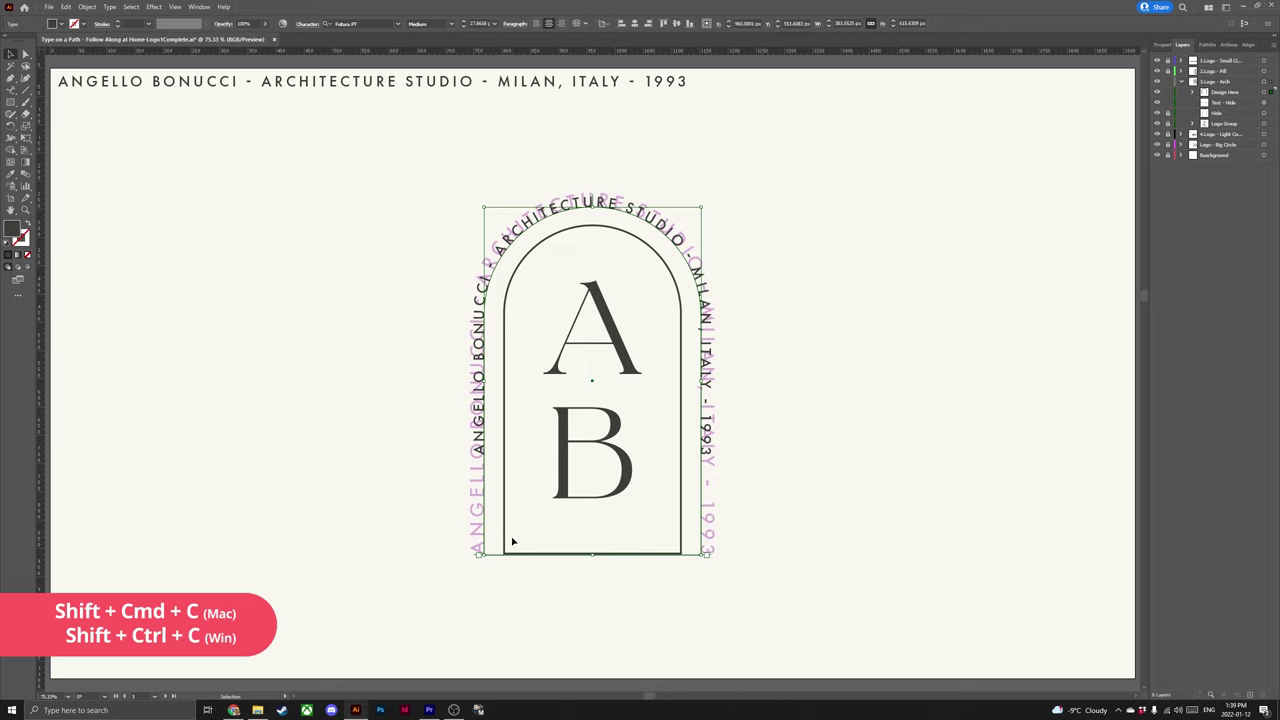
- Set the arch text's font size to 36.5 pt so it matches the reference lettering
left_click(1169, 45)
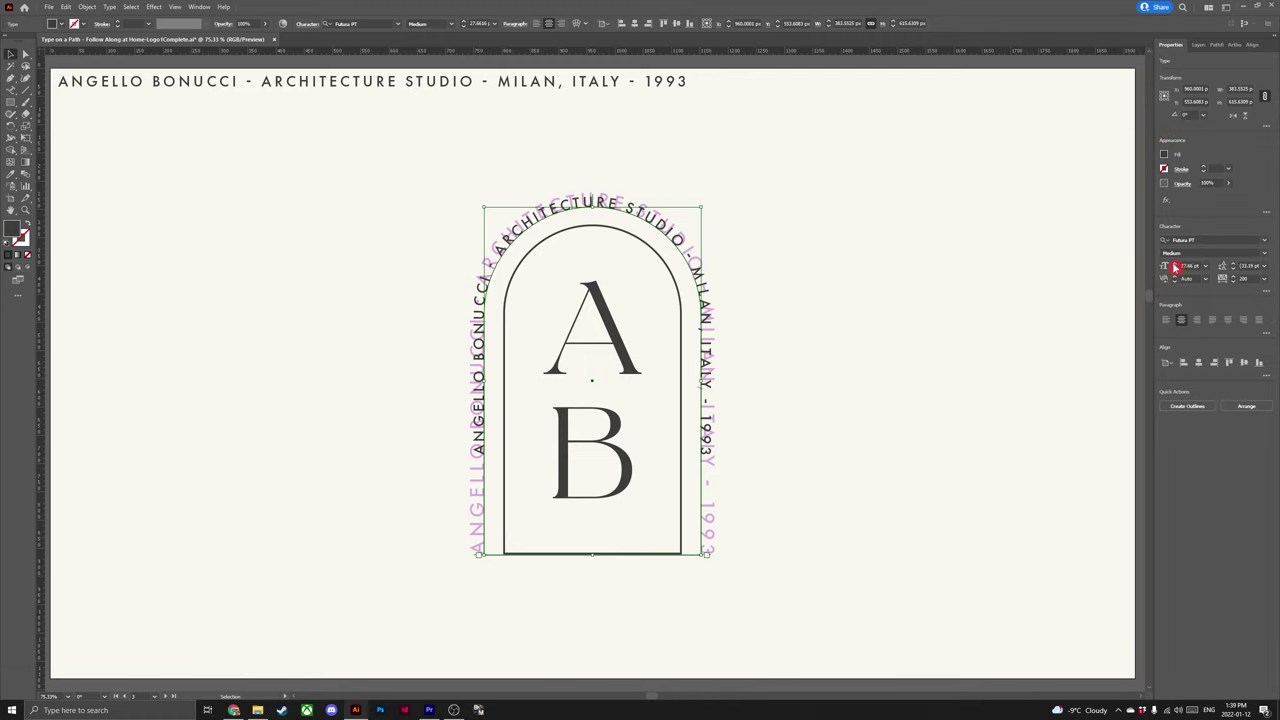
type("40")
key("Tab")
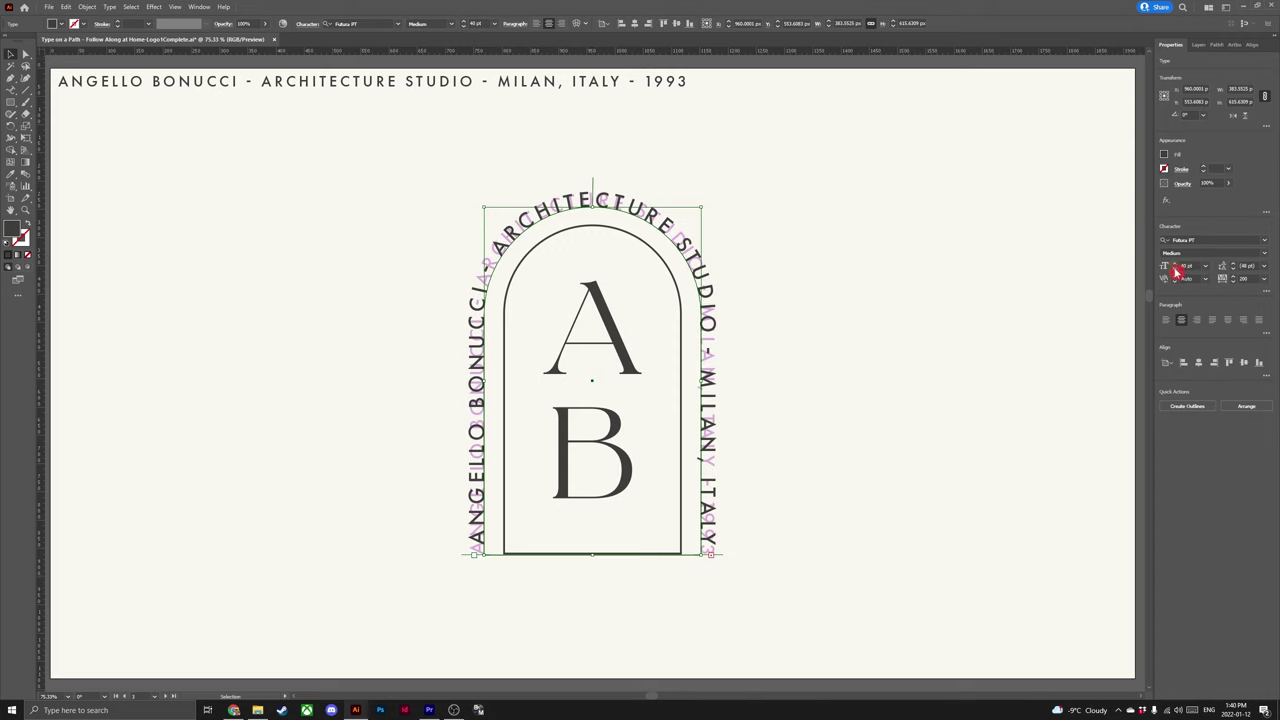
scroll(1177, 273, "down", 5)
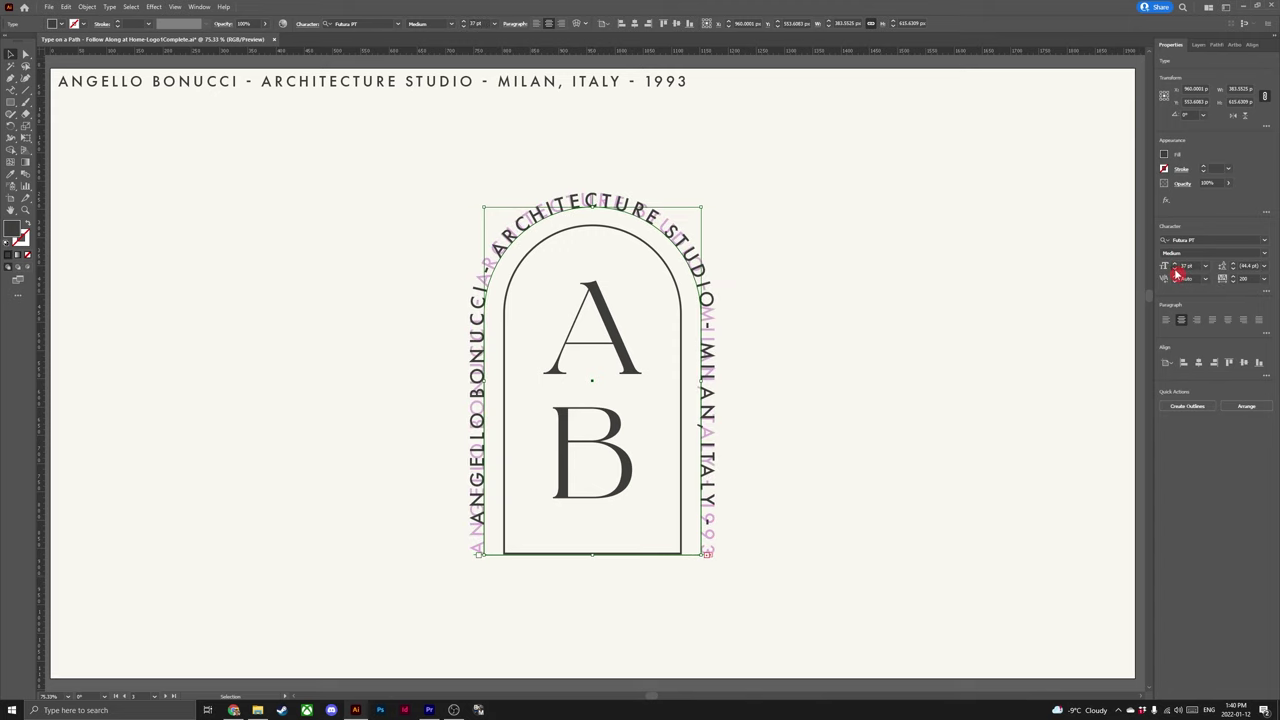
scroll(1178, 270, "up", 1)
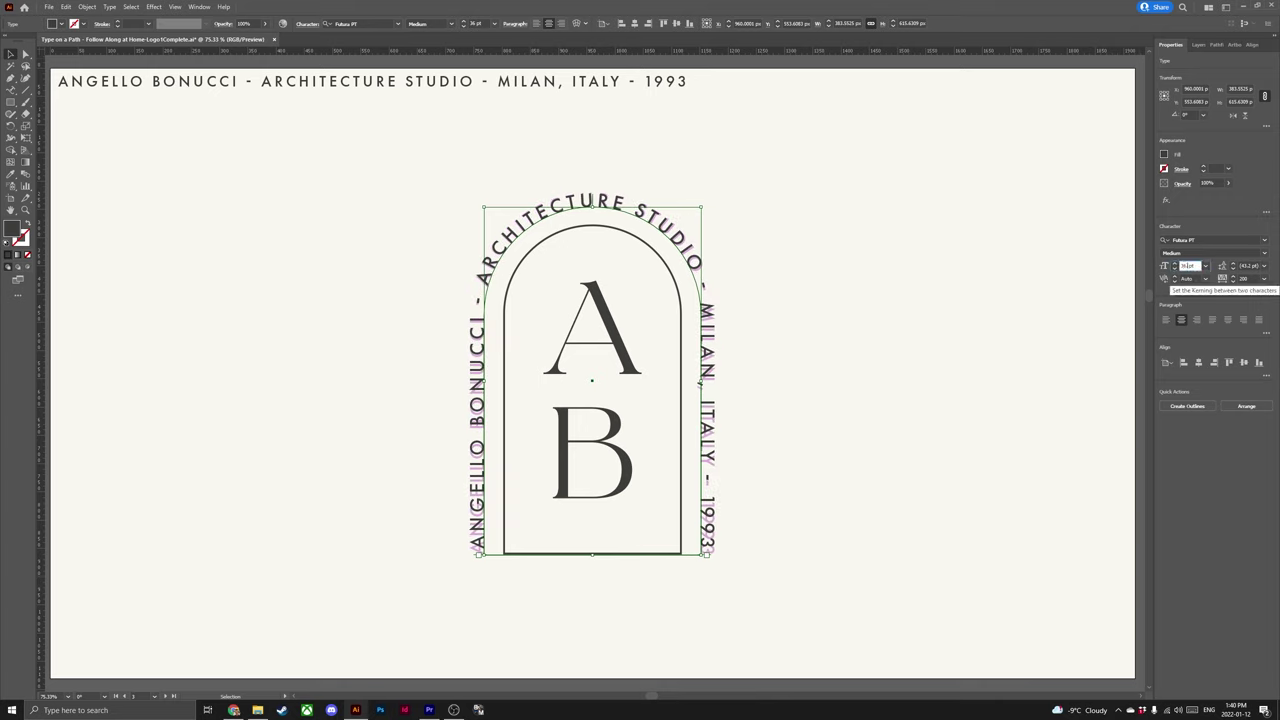
type("36.5")
key("Return")
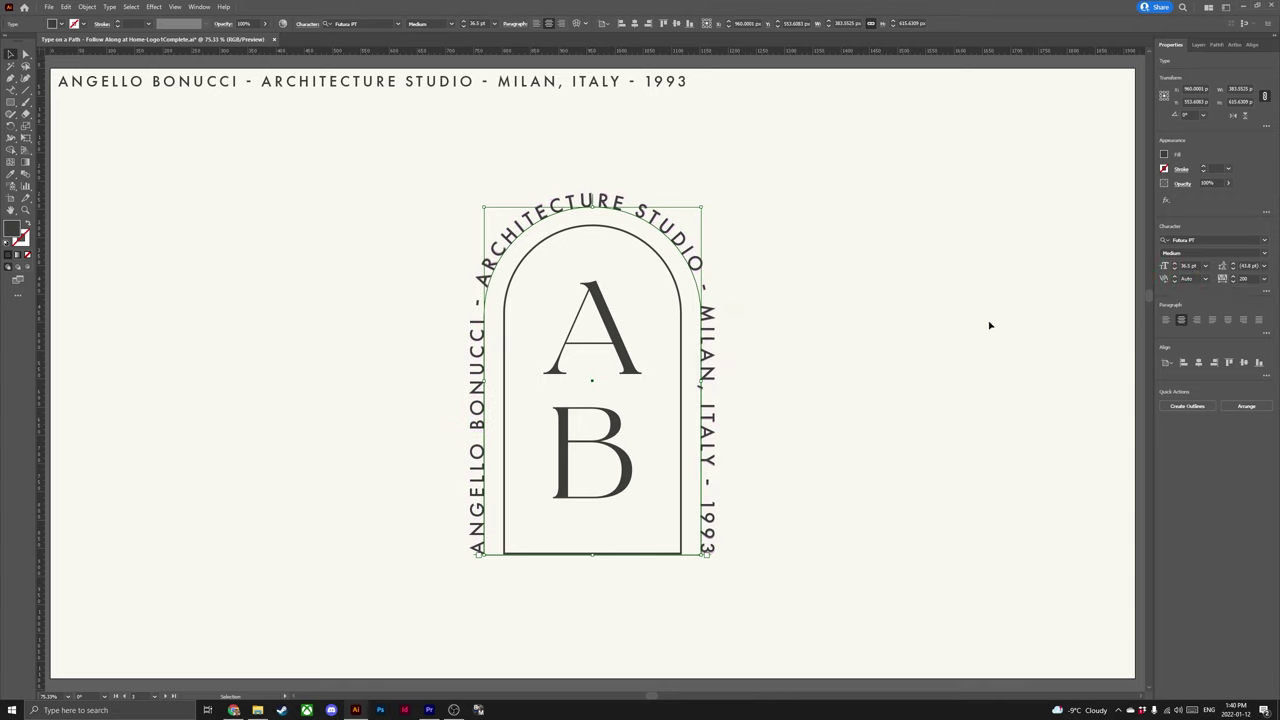
- Deselect the arch text and hide the arch logo's Text - Hide and Hide sublayers
left_click(875, 360)
left_click(1198, 45)
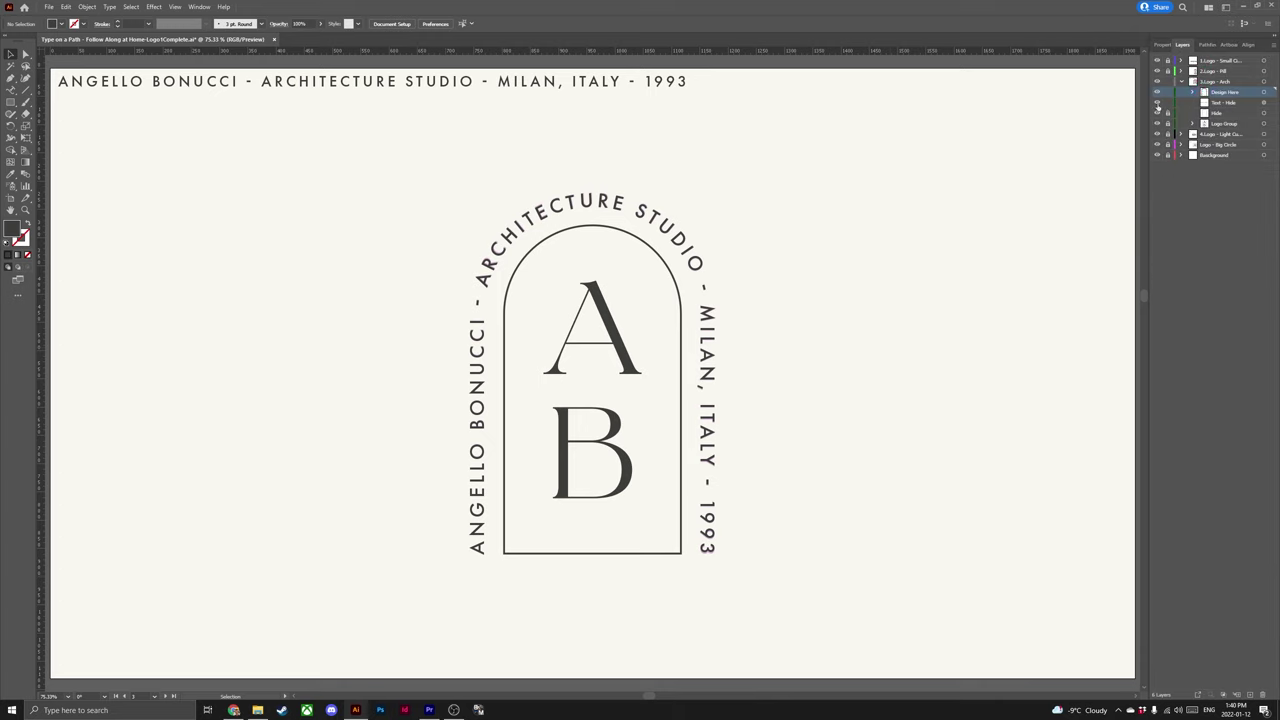
left_click(1157, 103)
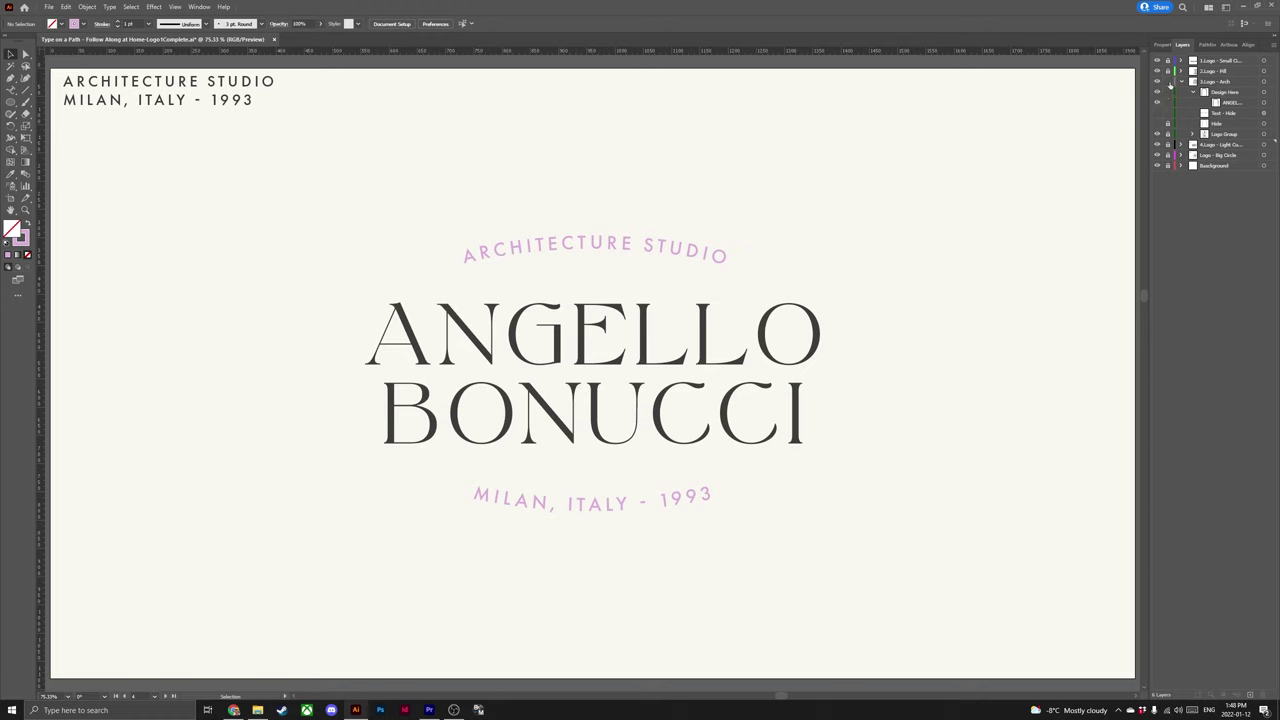
- Lock and collapse the 3.Logo - Arch layer, and unlock and expand the fourth logo layer with its Design Here sublayer active
left_click(1181, 81)
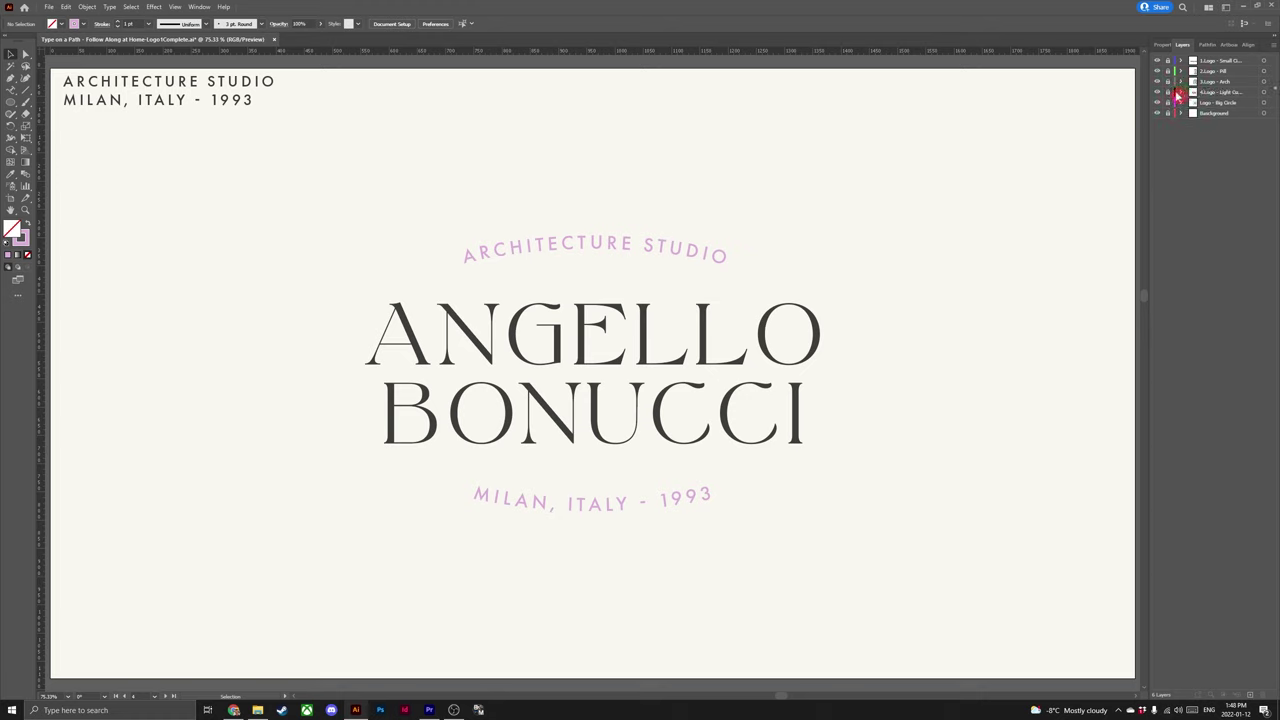
left_click(1180, 92)
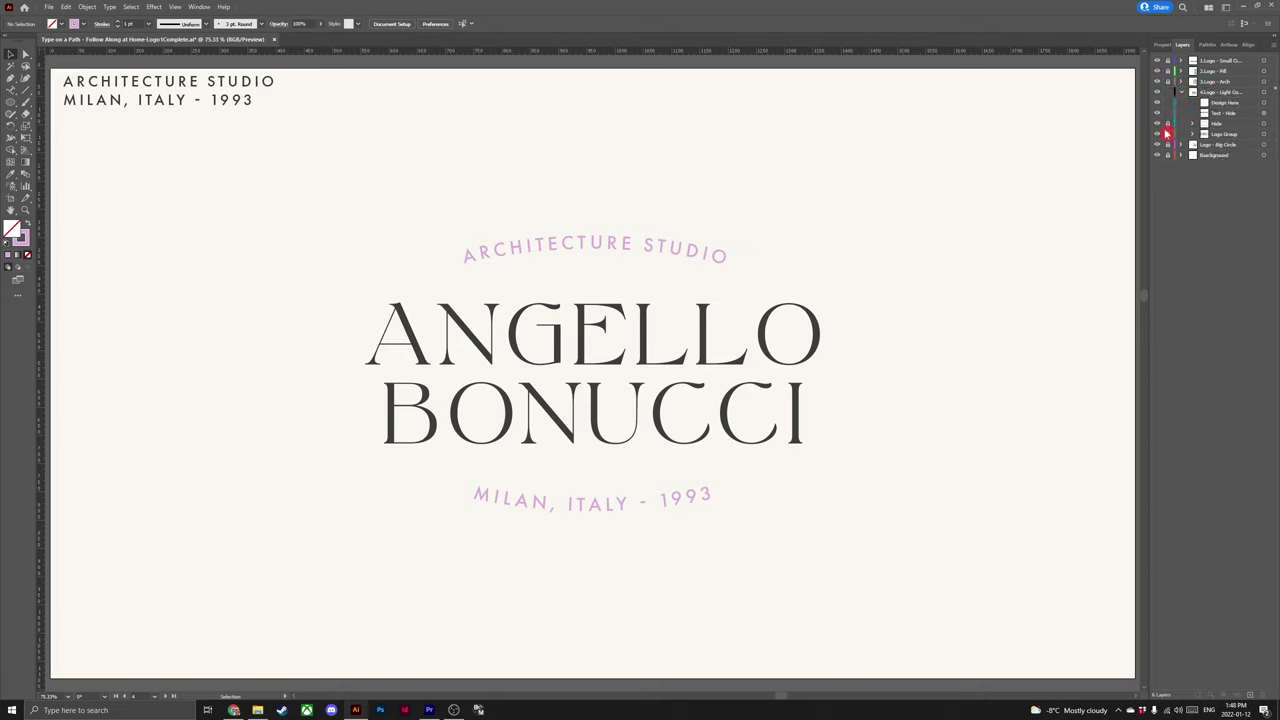
left_click(1231, 104)
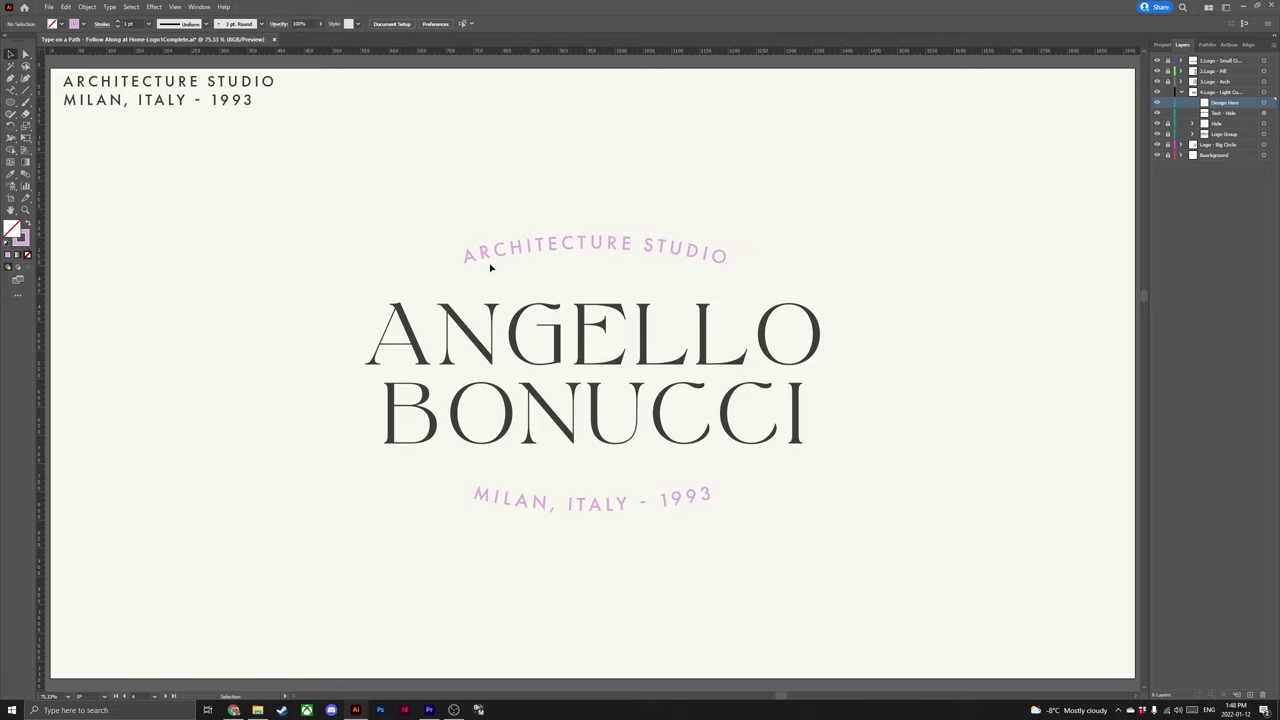
- Draw an ellipse about 531 by 135 px and move it so its upper edge runs through the reference ARCHITECTURE STUDIO text
left_click_drag(475, 262, 510, 247)
left_click_drag(688, 253, 755, 483)
left_click(10, 102)
mouse_move(446, 272)
left_mouse_down()
mouse_move(680, 337)
mouse_move(794, 347)
mouse_move(748, 349)
left_mouse_up()
left_click_drag(643, 280, 643, 249)
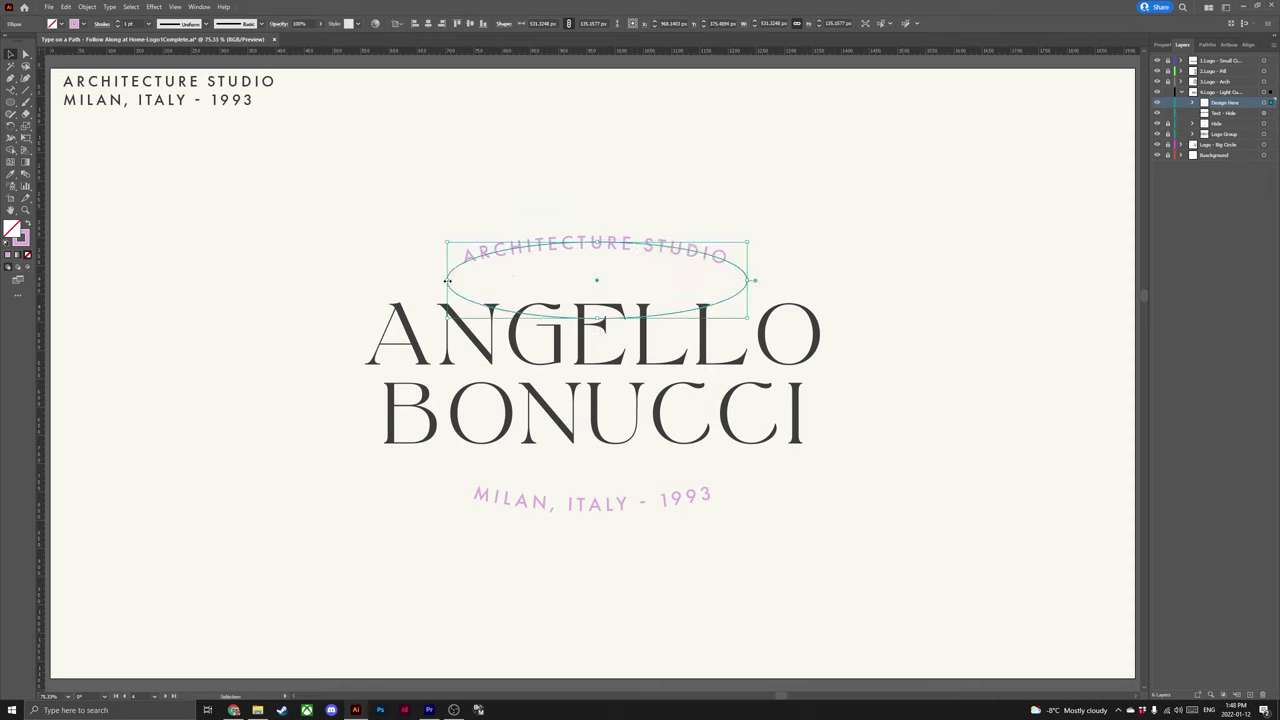
- Widen the ellipse to about 570 px and nudge it so its upper curve follows the middle of the reference ARCHITECTURE STUDIO text
left_click_drag(597, 281, 600, 282)
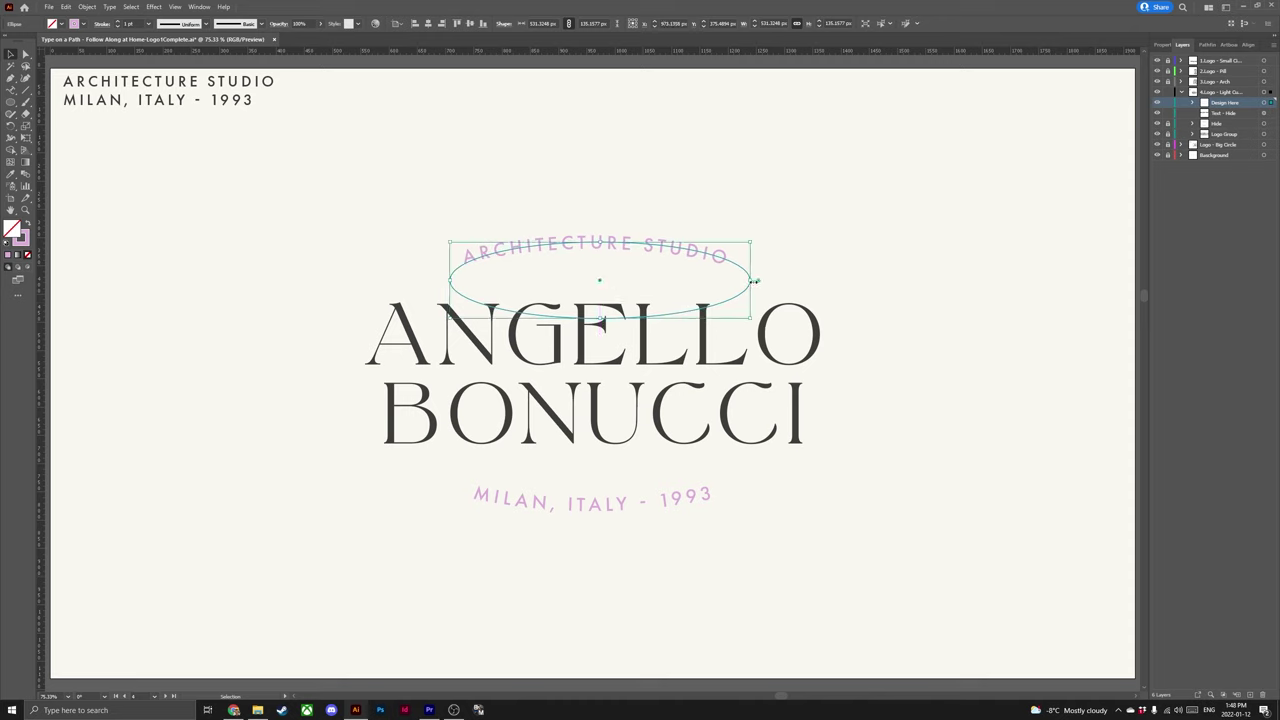
left_click_drag(449, 280, 437, 280)
left_click_drag(752, 279, 756, 280)
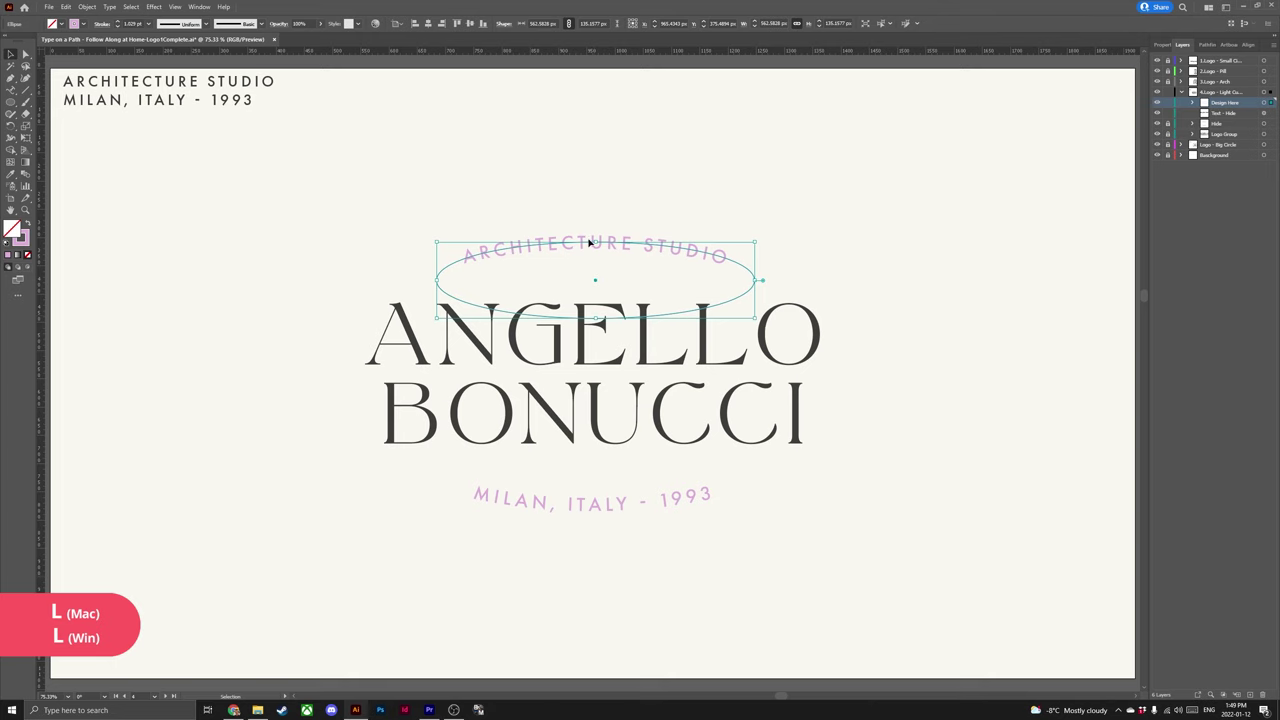
key("z")
left_click_drag(572, 238, 643, 251)
key("v")
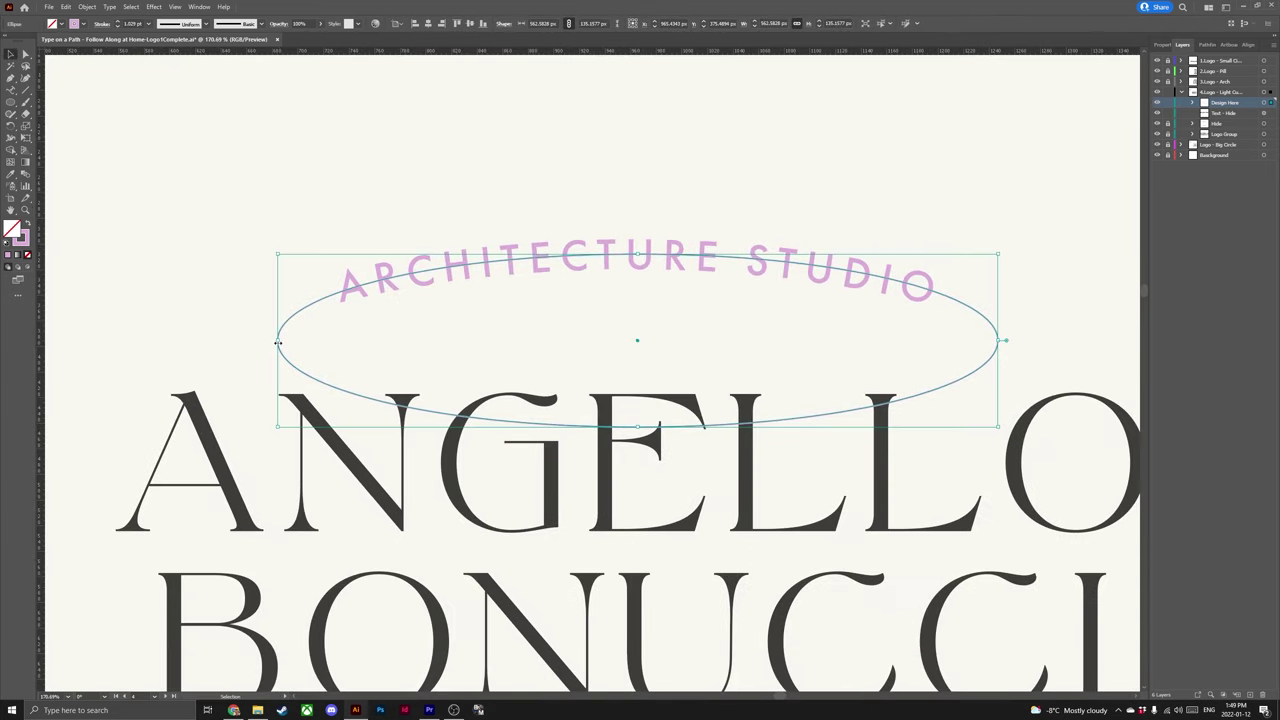
left_click_drag(278, 342, 265, 342)
key("z")
left_click_drag(516, 274, 451, 295)
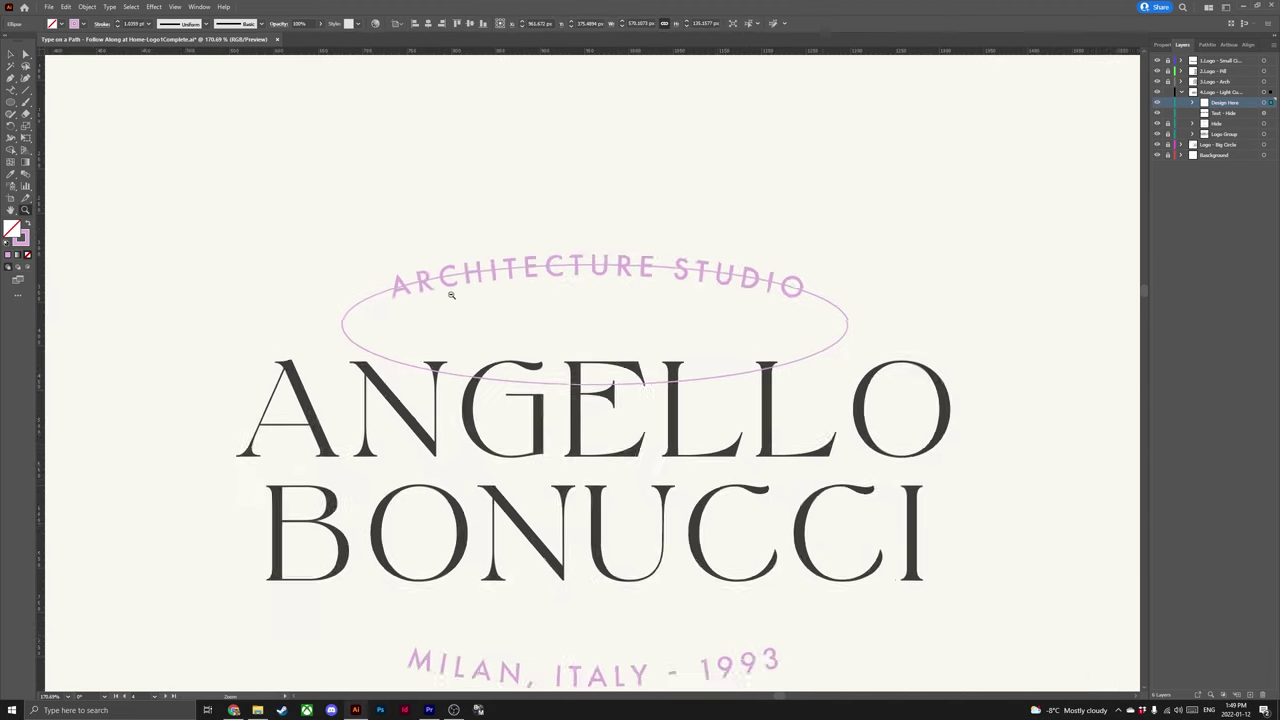
key("v")
left_click_drag(658, 367, 655, 367)
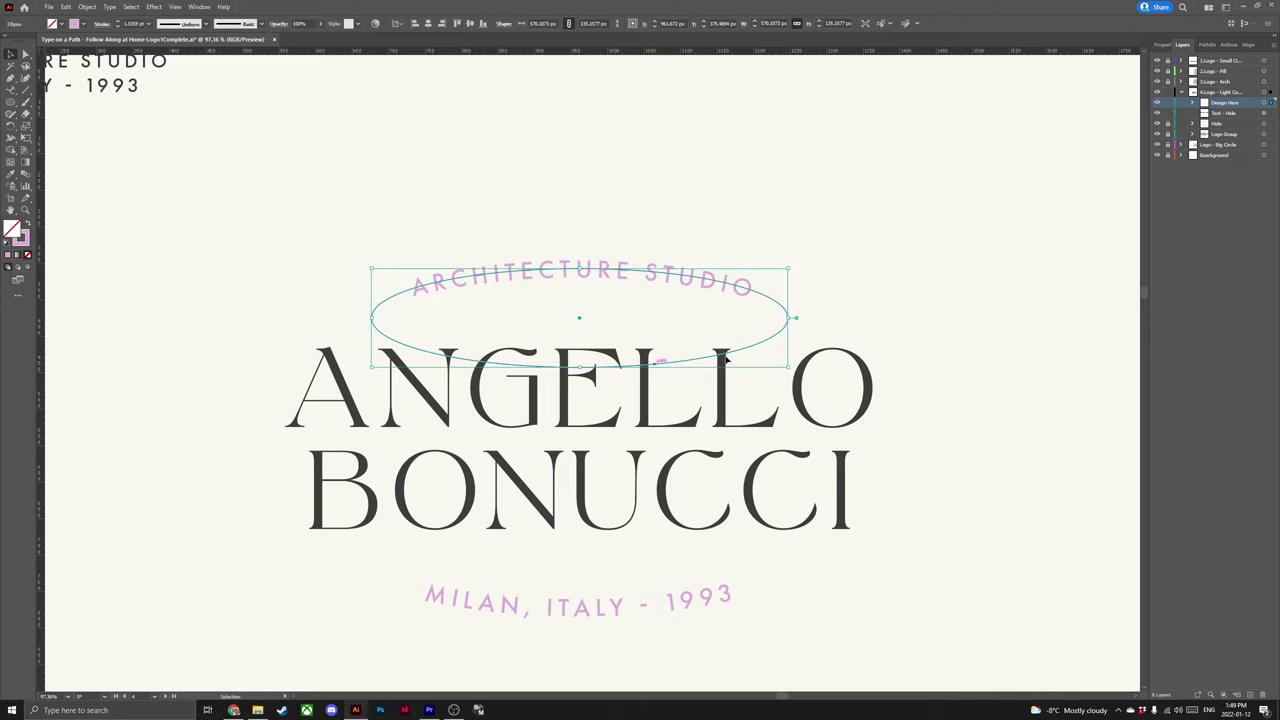
- Copy the ARCHITECTURE STUDIO line from the sample text and paste it onto the ellipse with the Type on a Path tool
key("ctrl+c")
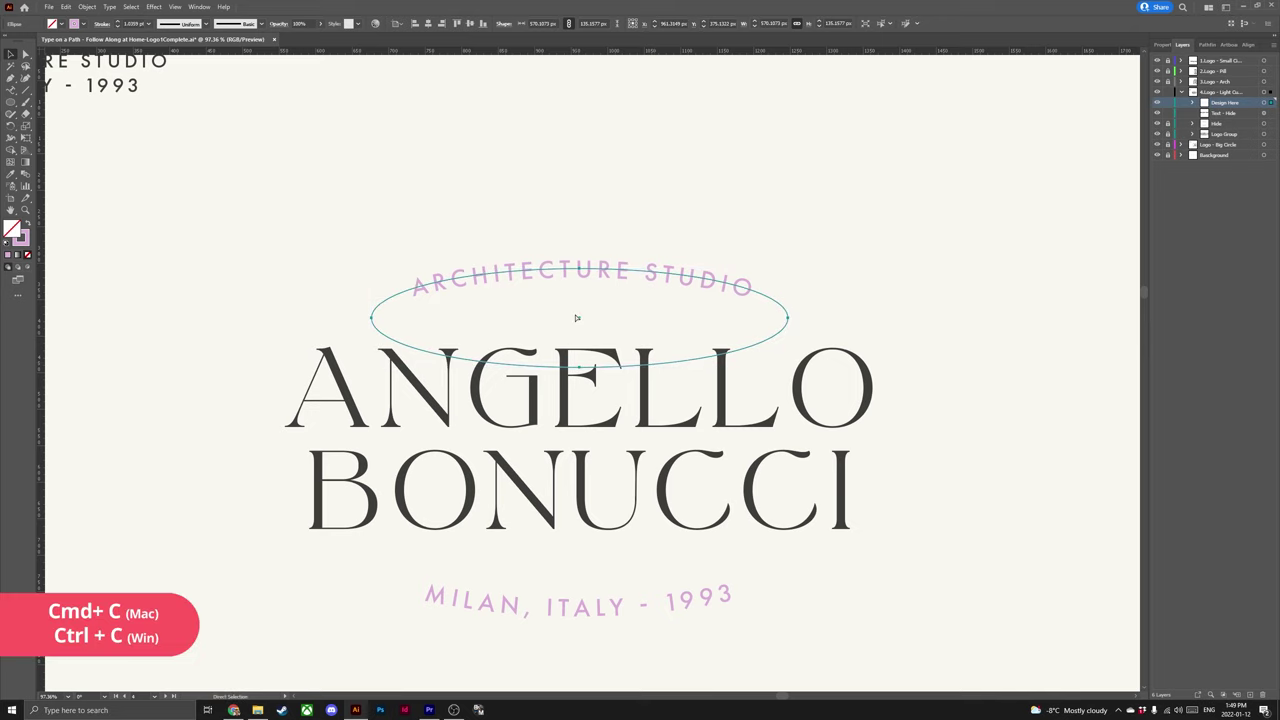
key("ctrl+minus")
triple_click(170, 82)
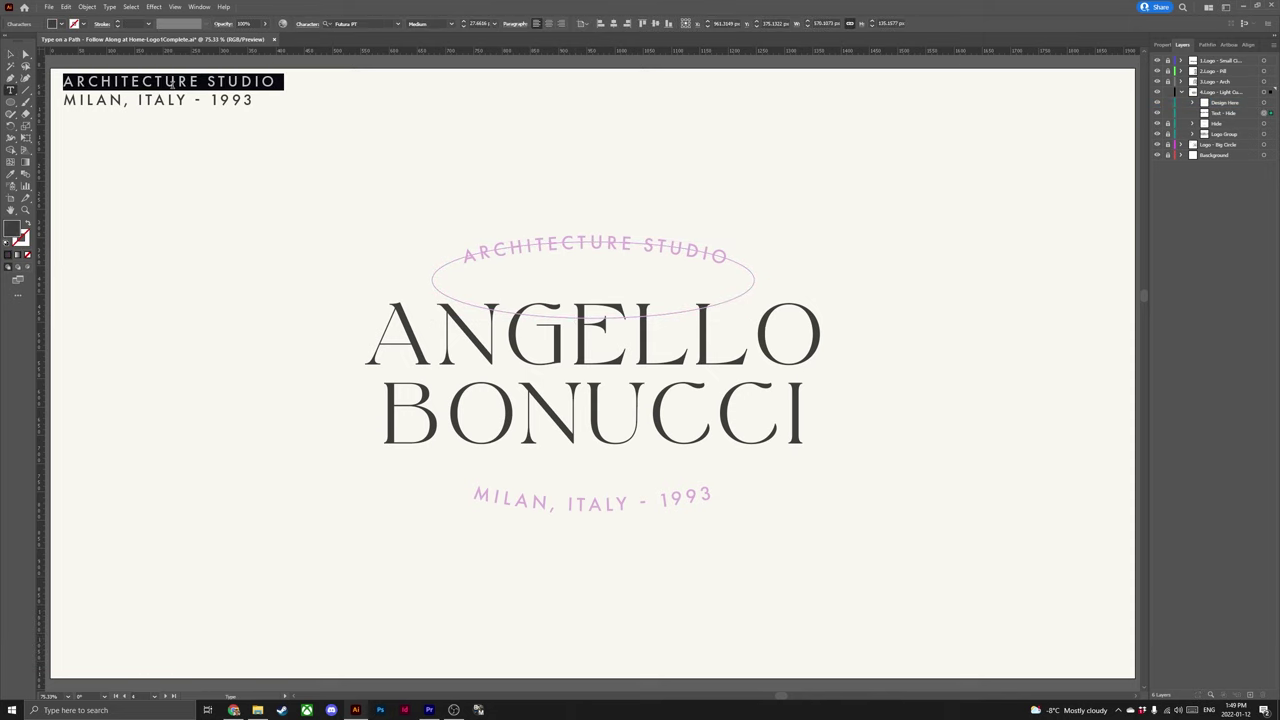
left_click_drag(10, 90, 92, 116)
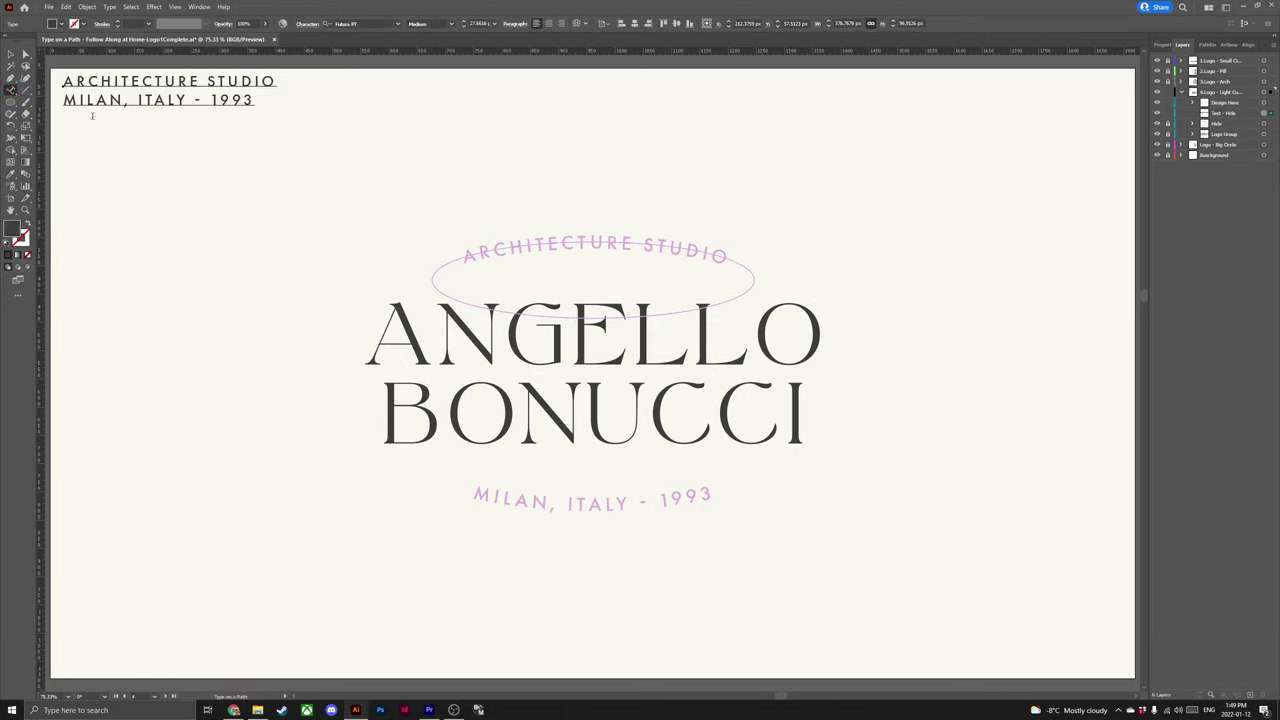
left_click(592, 241)
key("ctrl+v")
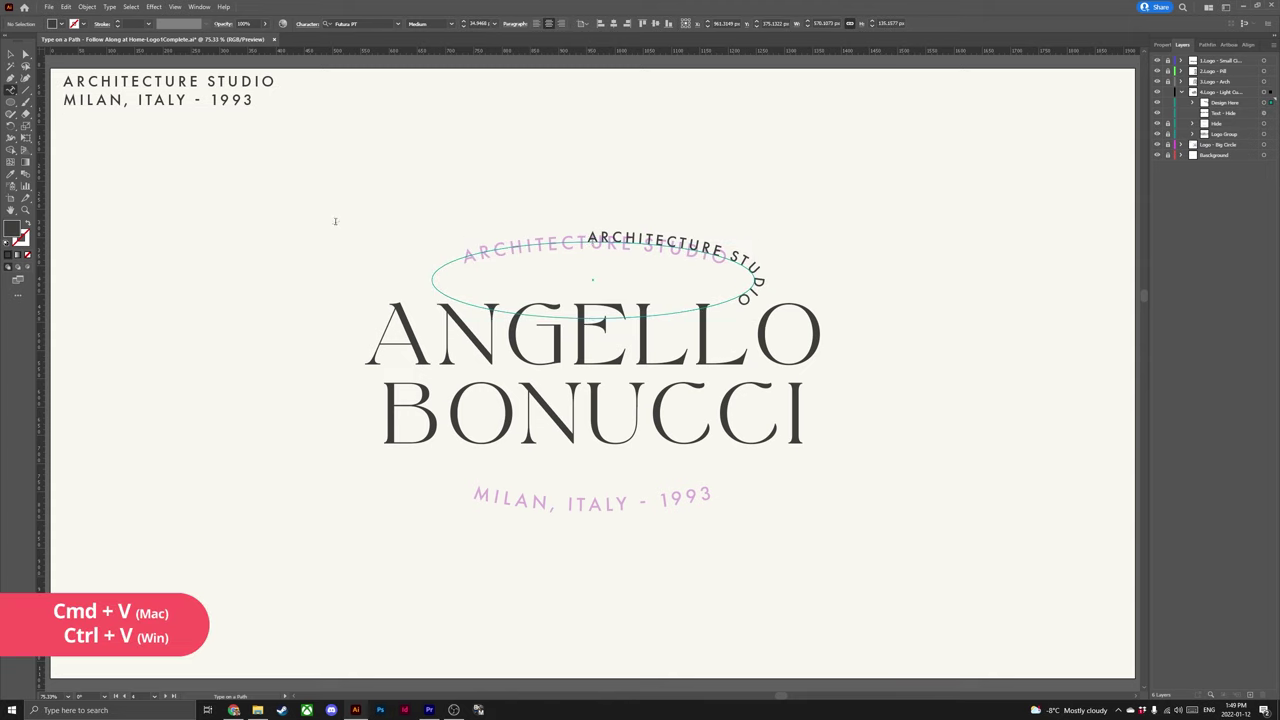
key("Escape")
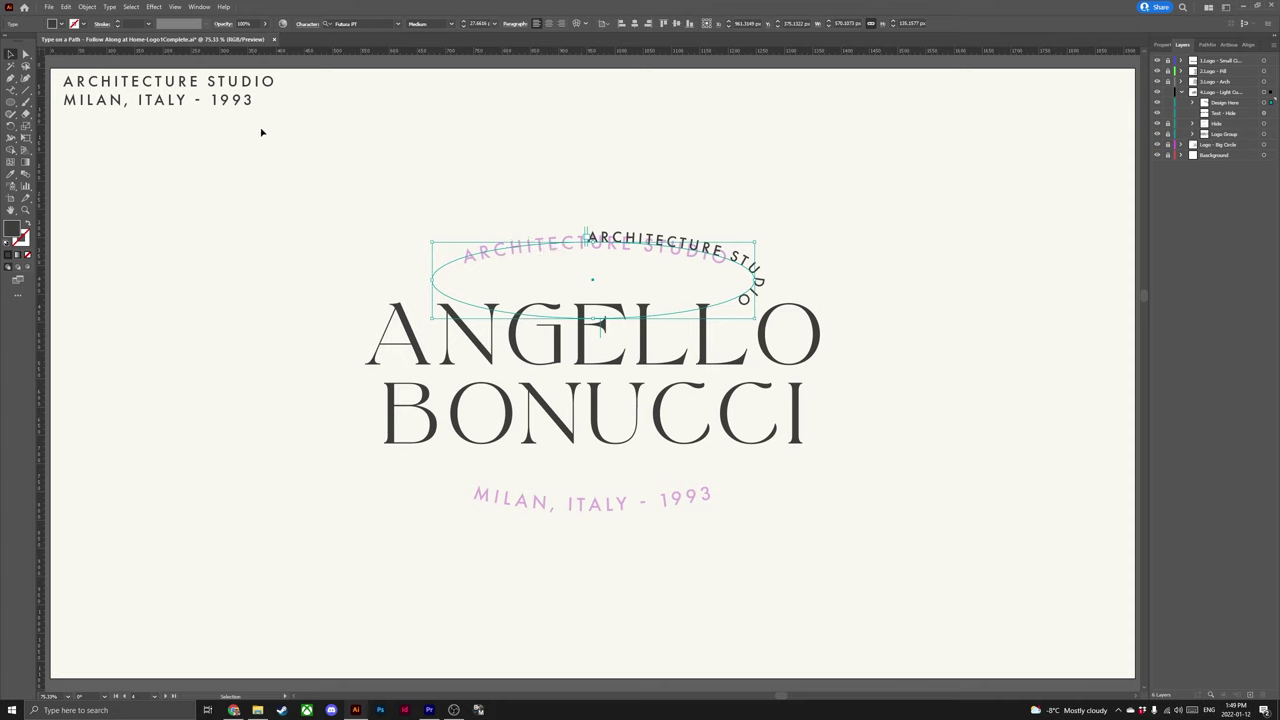
- Set the ARCHITECTURE STUDIO path text to align to the center of the ellipse path
left_click(110, 7)
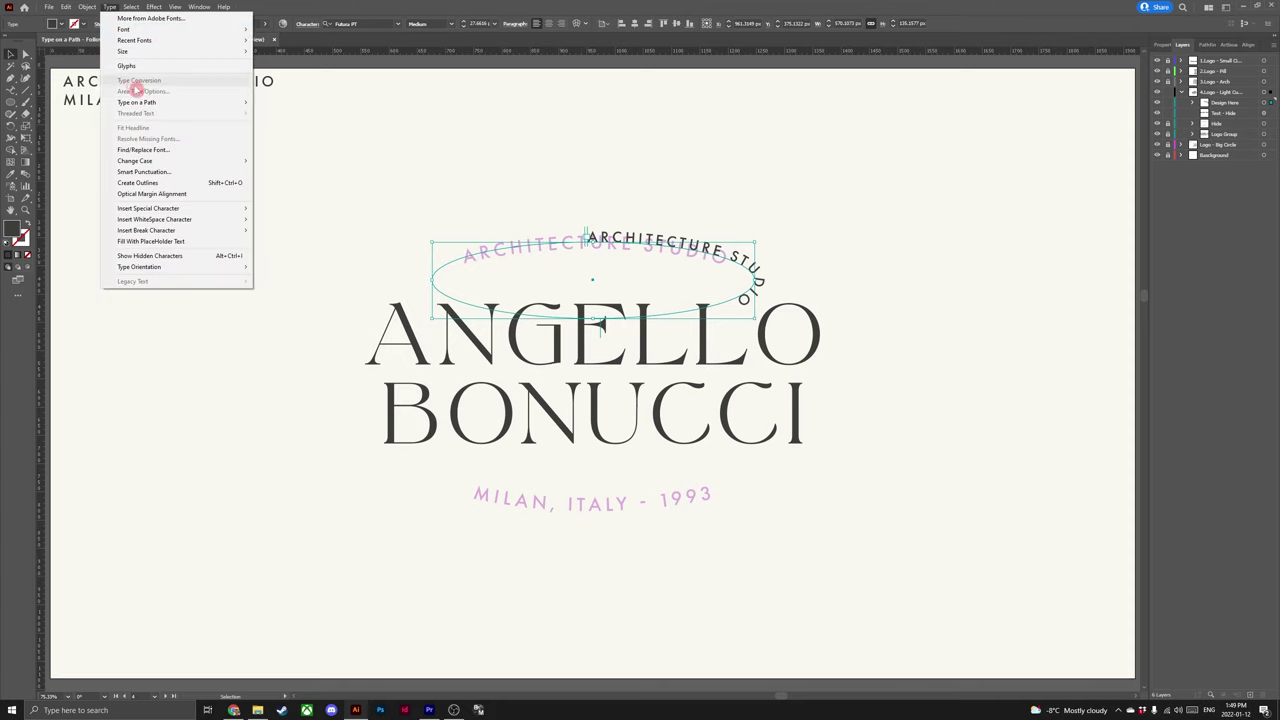
mouse_move(157, 101)
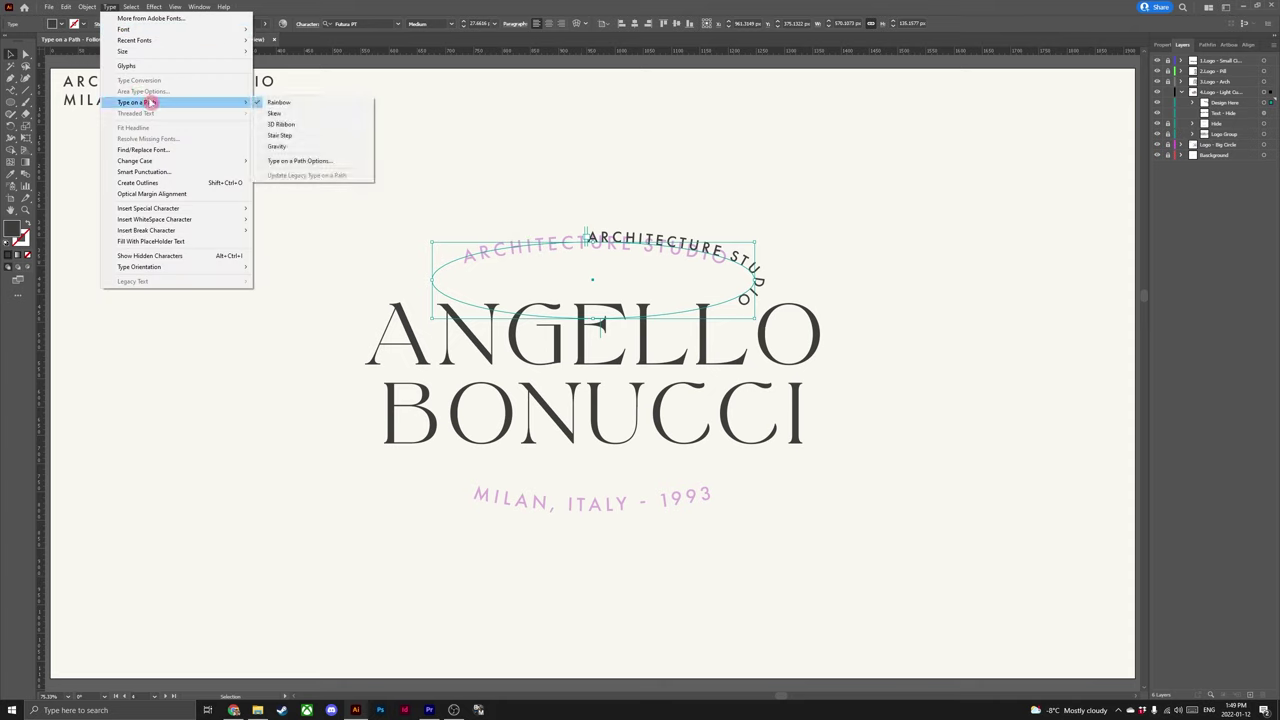
left_click(343, 162)
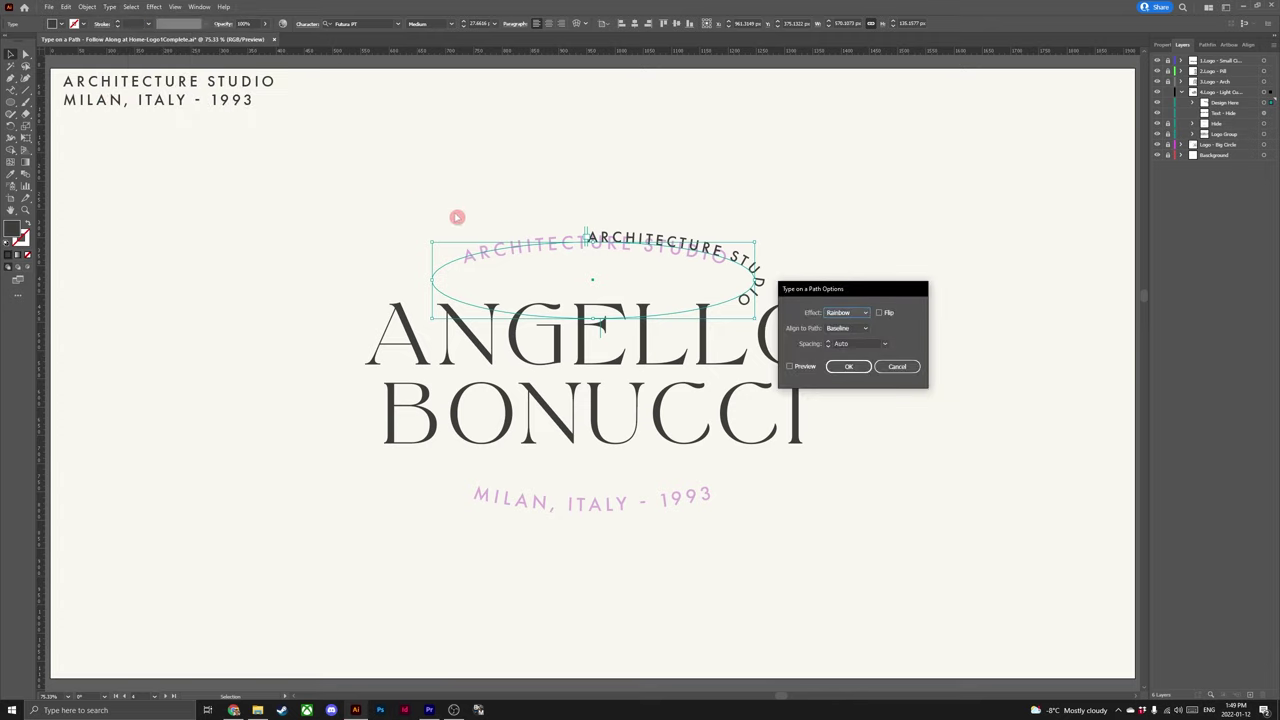
left_click(869, 333)
left_click(846, 358)
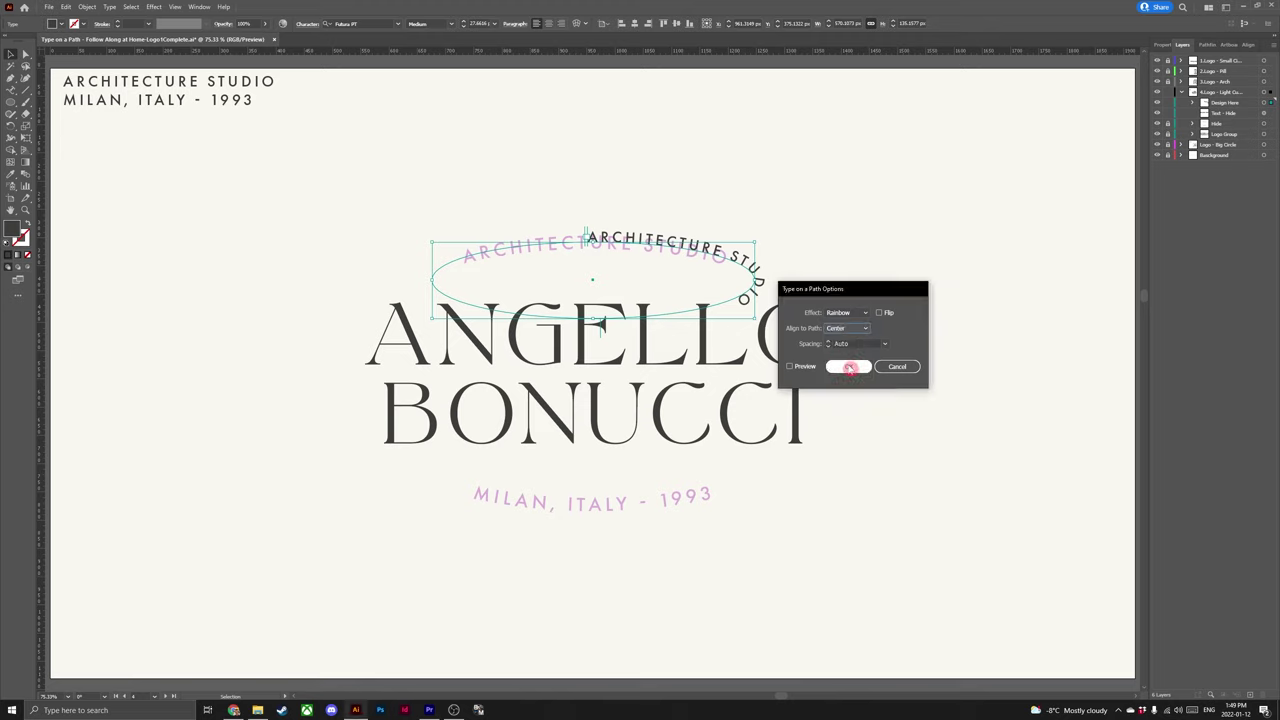
left_click(849, 367)
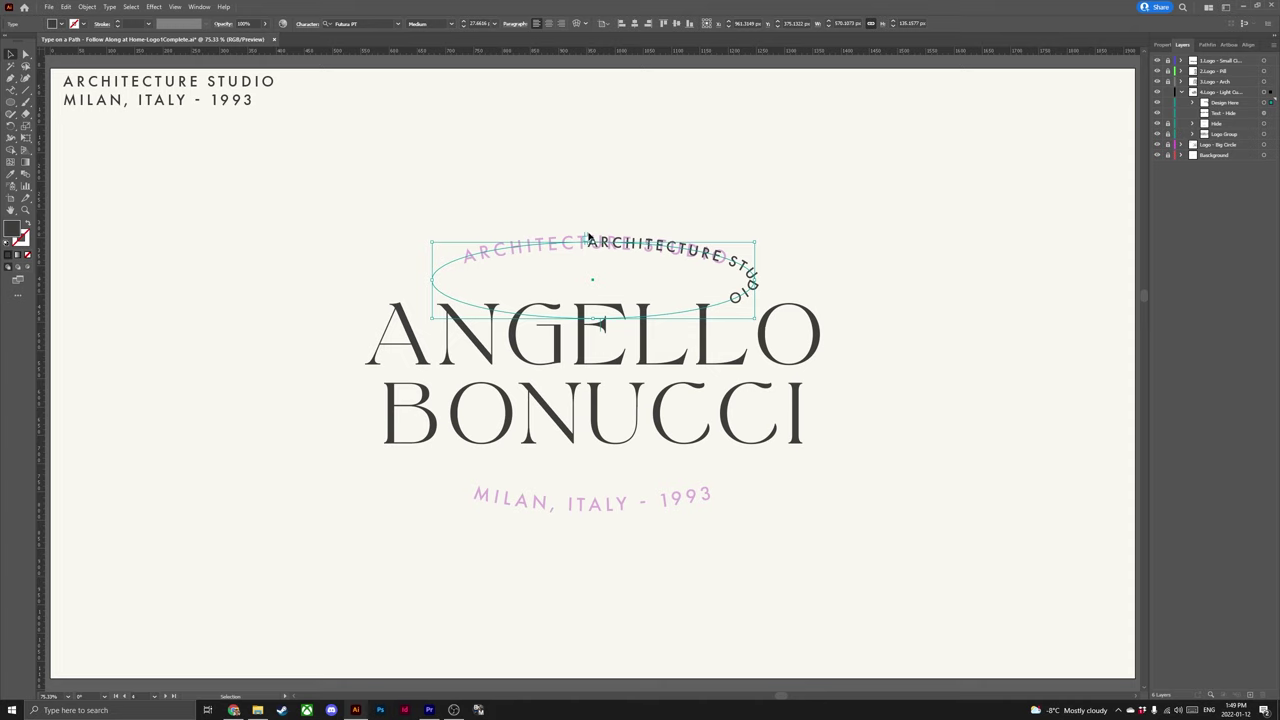
- Move the text's start and end brackets to the two side ends of the ellipse and center-align the text along the upper curve
left_click_drag(588, 238, 431, 280)
left_click_drag(586, 238, 771, 286)
key("shift+ctrl+c")
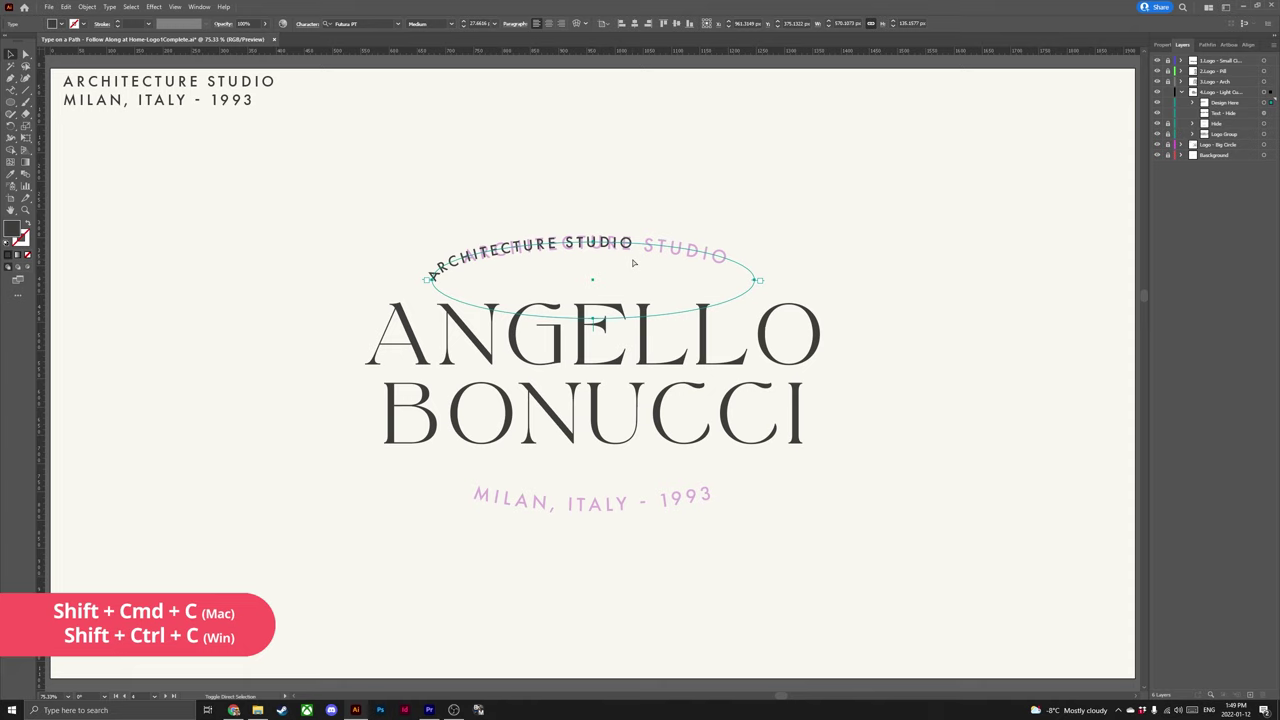
key("shift+ctrl+c")
left_click(611, 200)
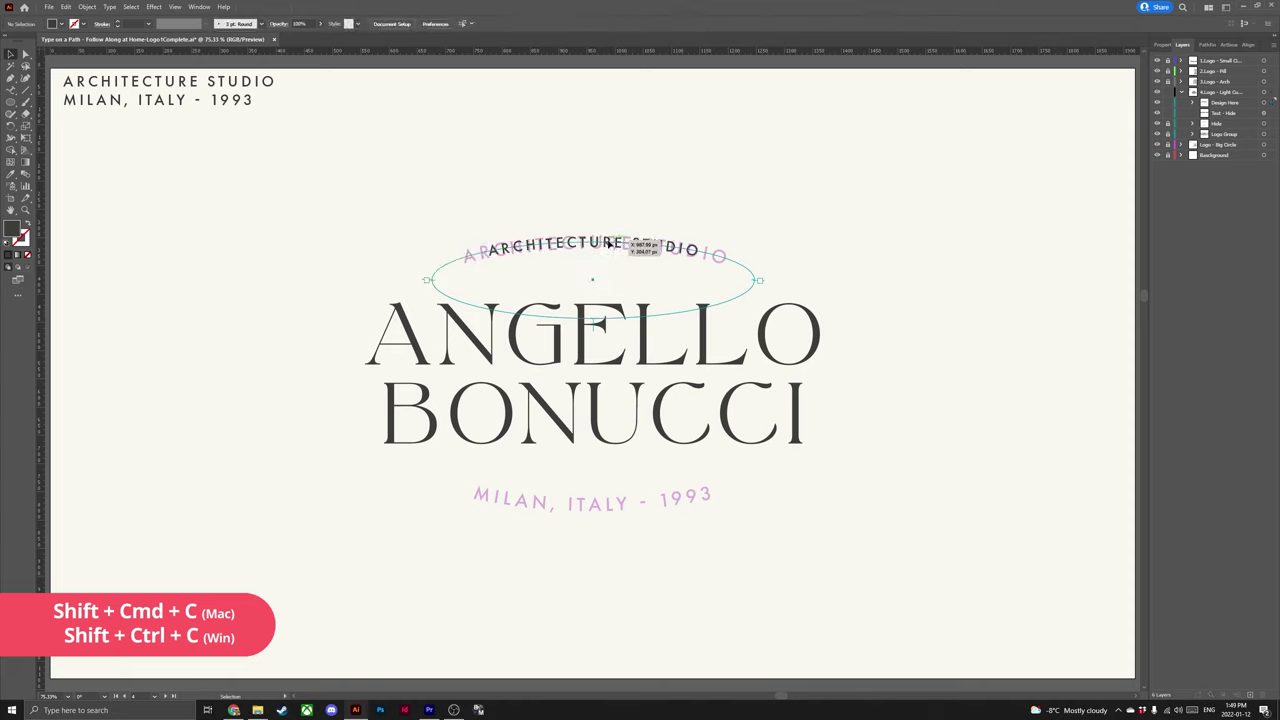
- Increase the ARCHITECTURE STUDIO text size to 35 pt
left_click(607, 243)
left_click(1166, 45)
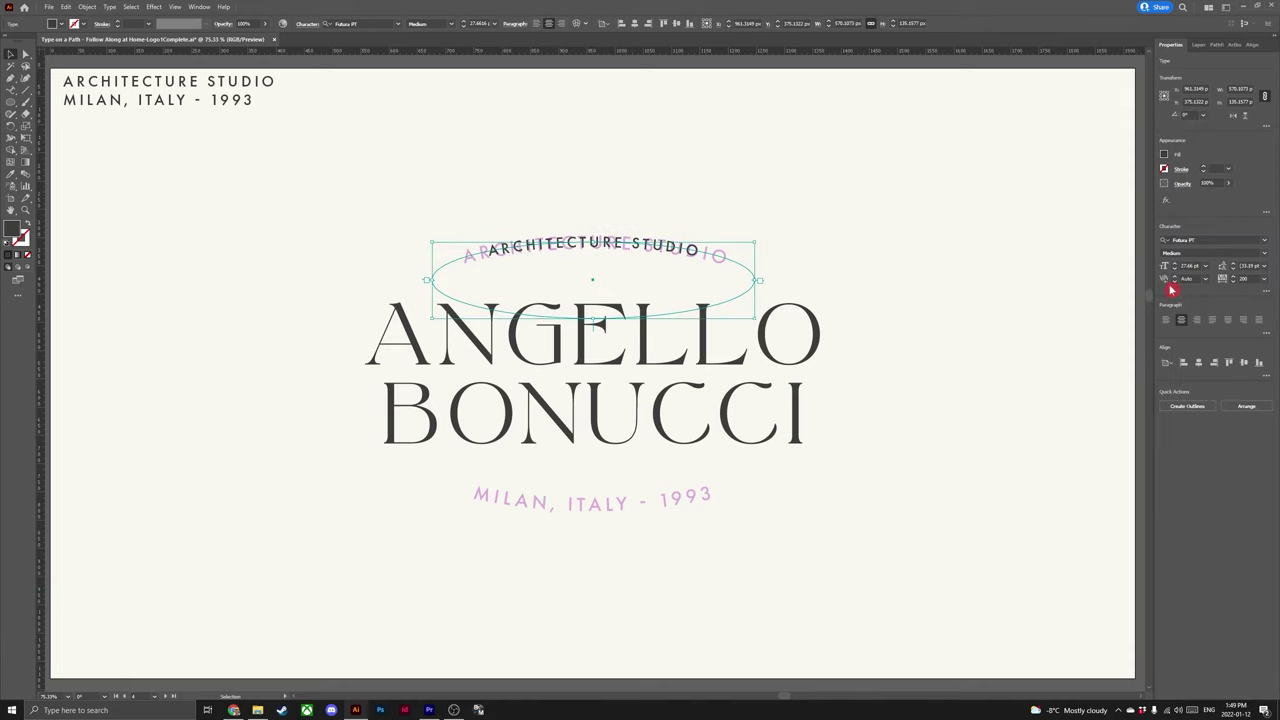
left_click(1174, 265)
left_click(1174, 265)
left_click(1175, 266)
left_click(1175, 266)
left_click(1176, 267)
left_click(1176, 267)
left_click(1177, 268)
left_click(1177, 268)
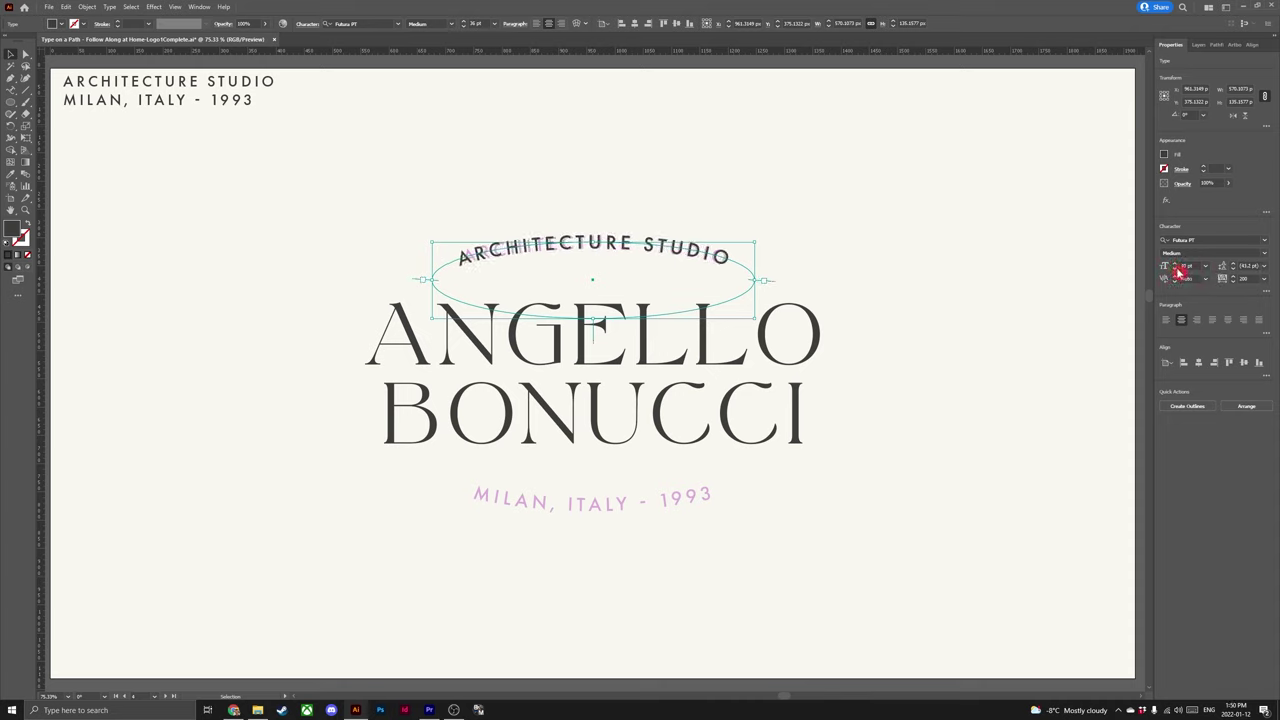
left_click(1178, 270)
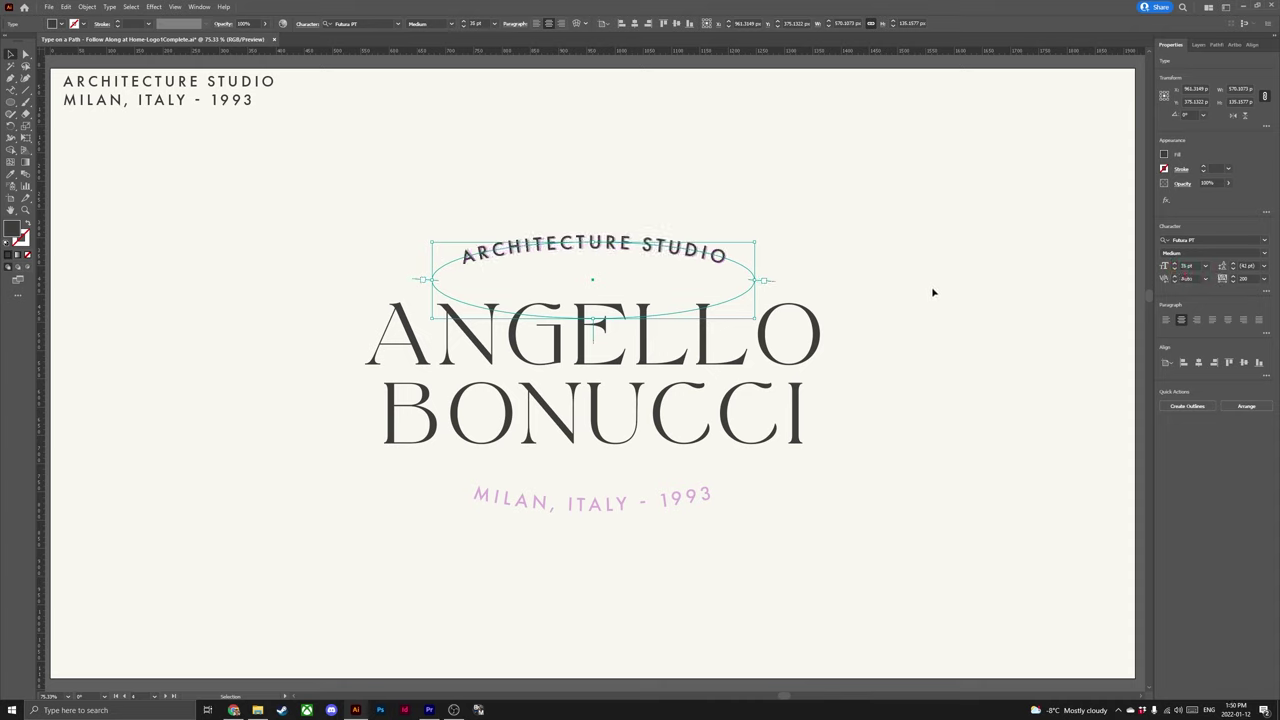
- Nudge the curved ARCHITECTURE STUDIO text about 2 px to the right to line up with the reference text
left_click(932, 292)
left_click(684, 255)
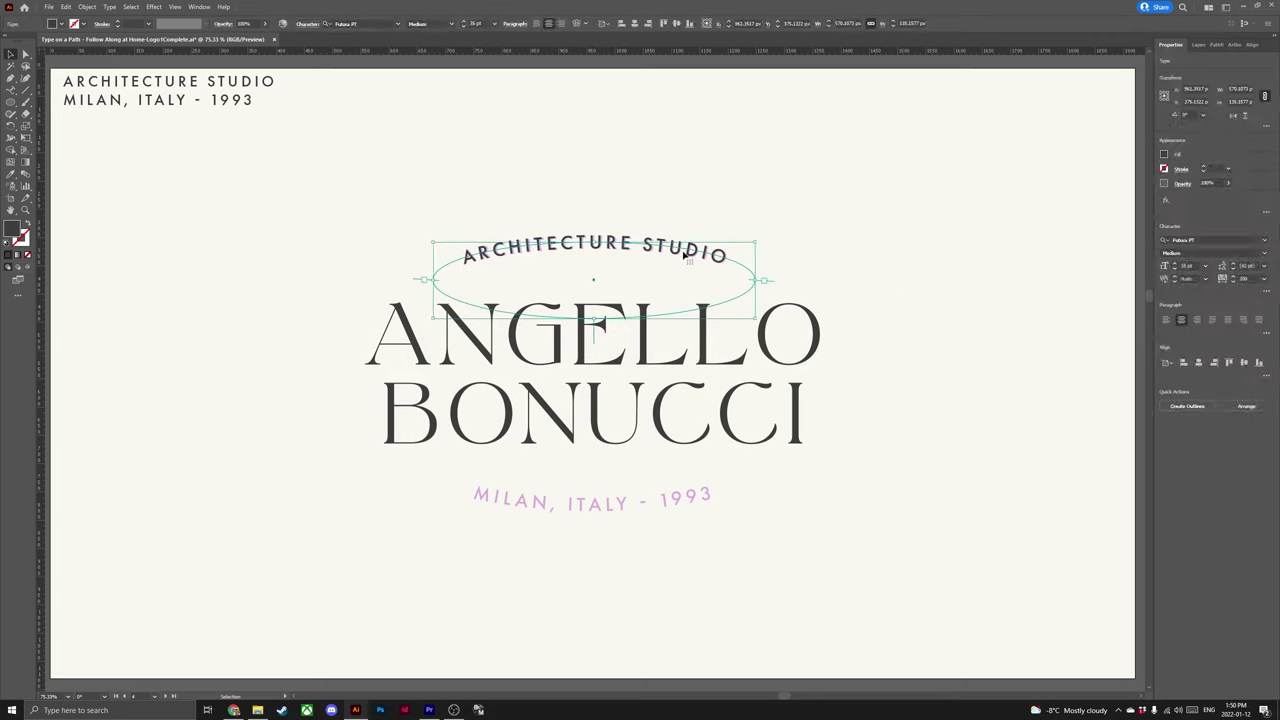
left_click(786, 217)
left_click(637, 244)
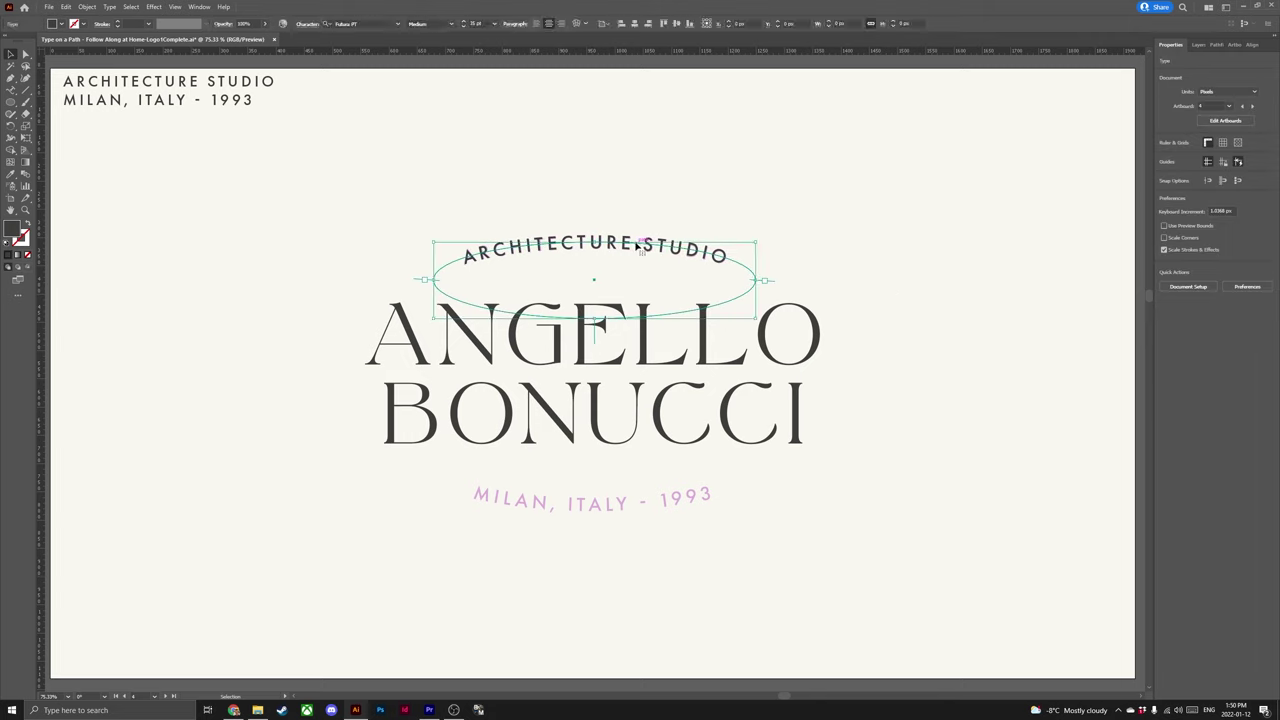
- Duplicate the curved ARCHITECTURE STUDIO text and move the copy to the empty area beside the logo
key("ctrl+c")
key("ctrl+v")
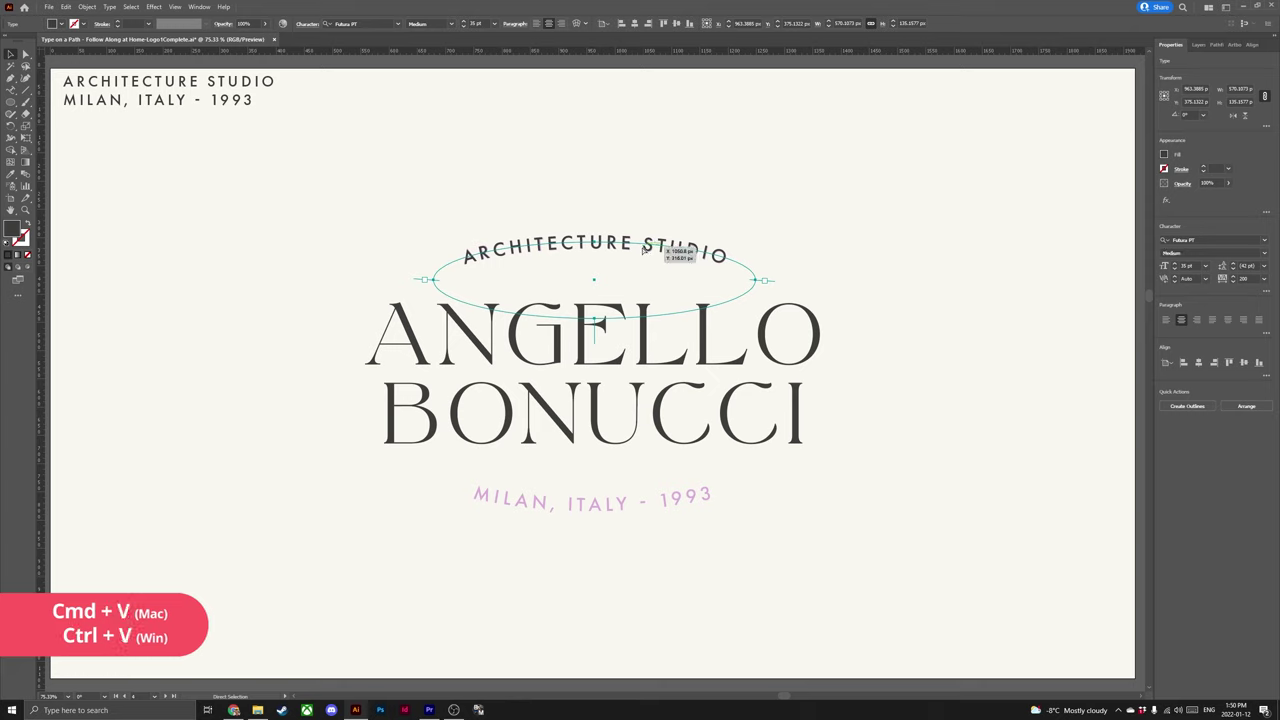
left_click_drag(649, 324, 289, 235)
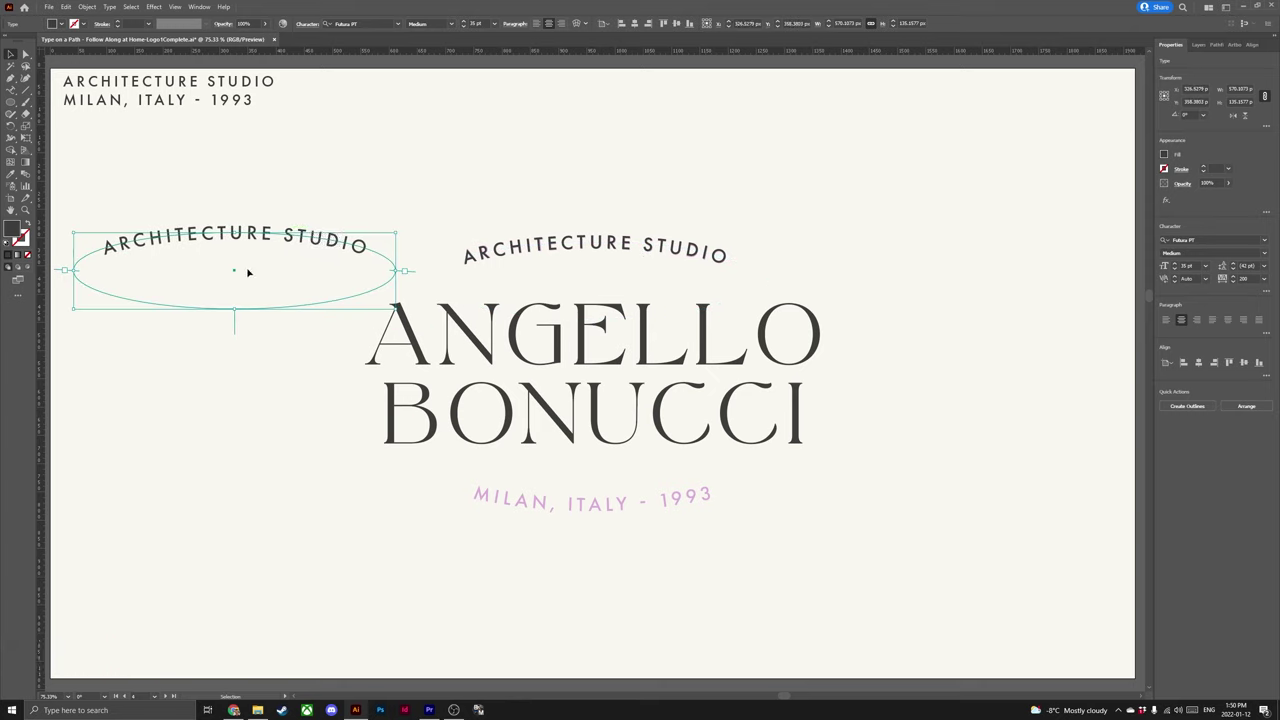
- Replace the duplicate's wording with the MILAN, ITALY - 1993 line copied from the sample text
key("ctrl+c")
key("ctrl+v")
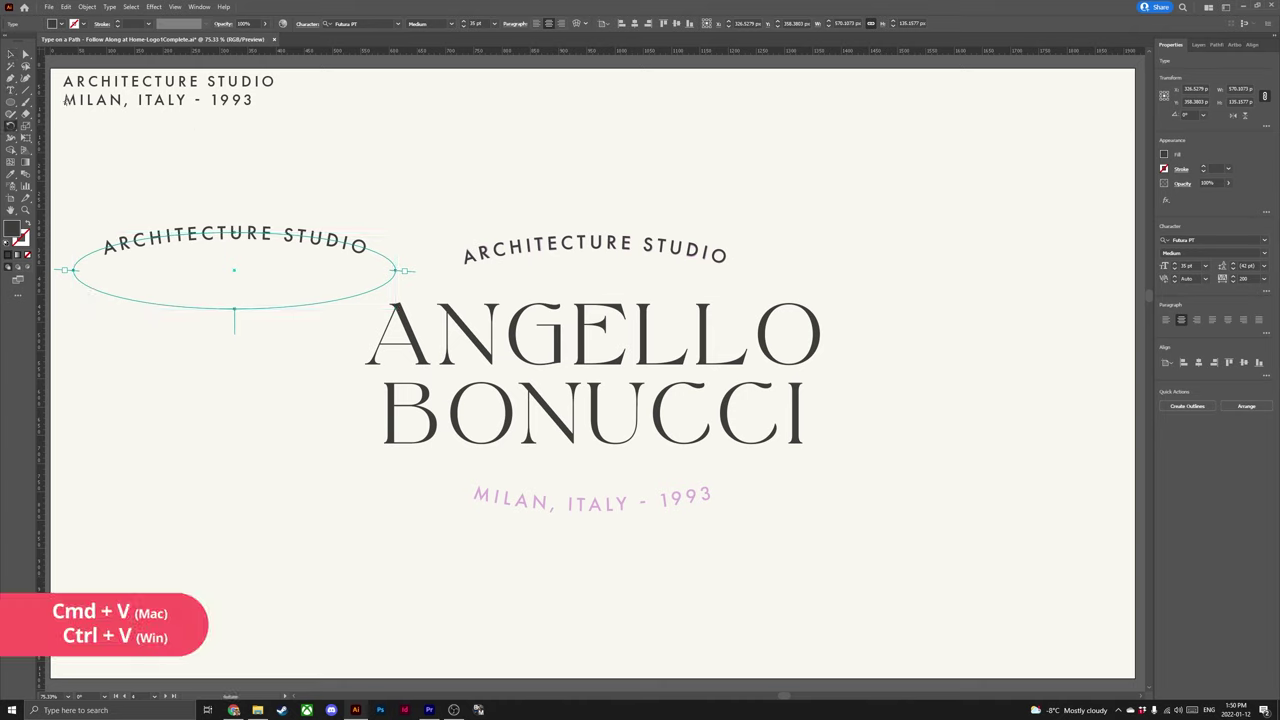
left_click_drag(64, 100, 262, 120)
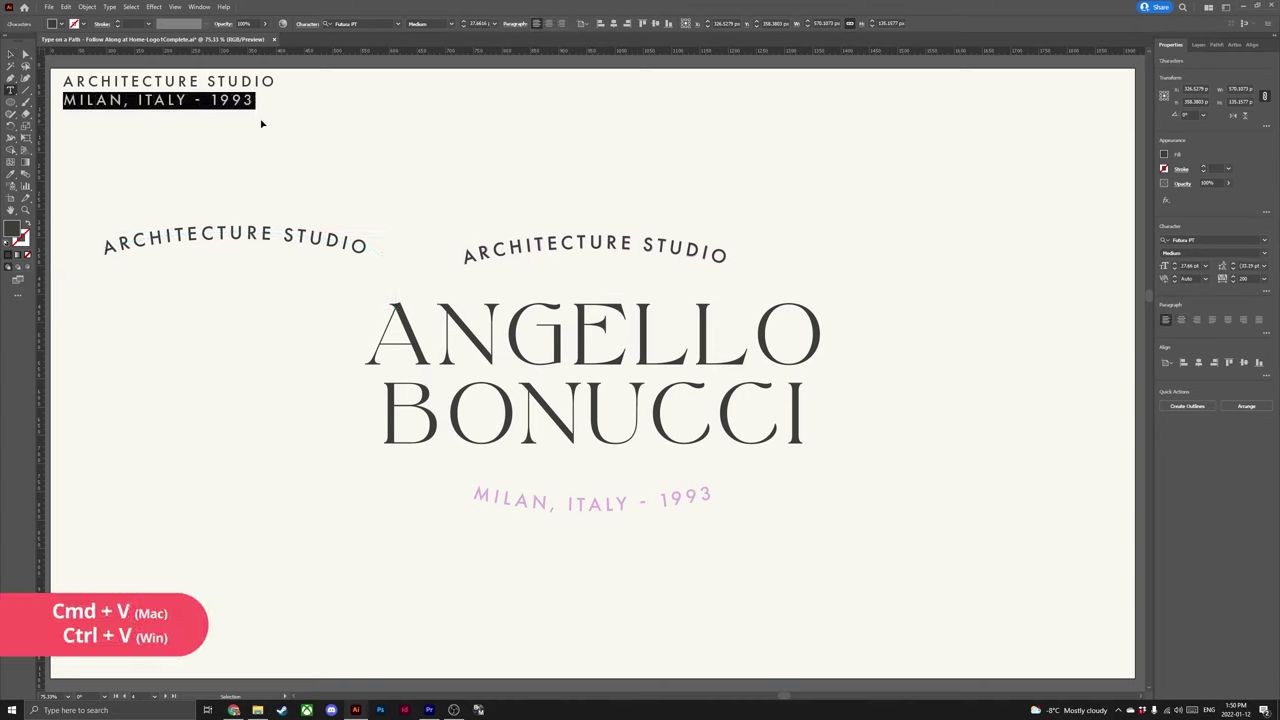
double_click(262, 233)
key("ctrl+a")
key("ctrl+v")
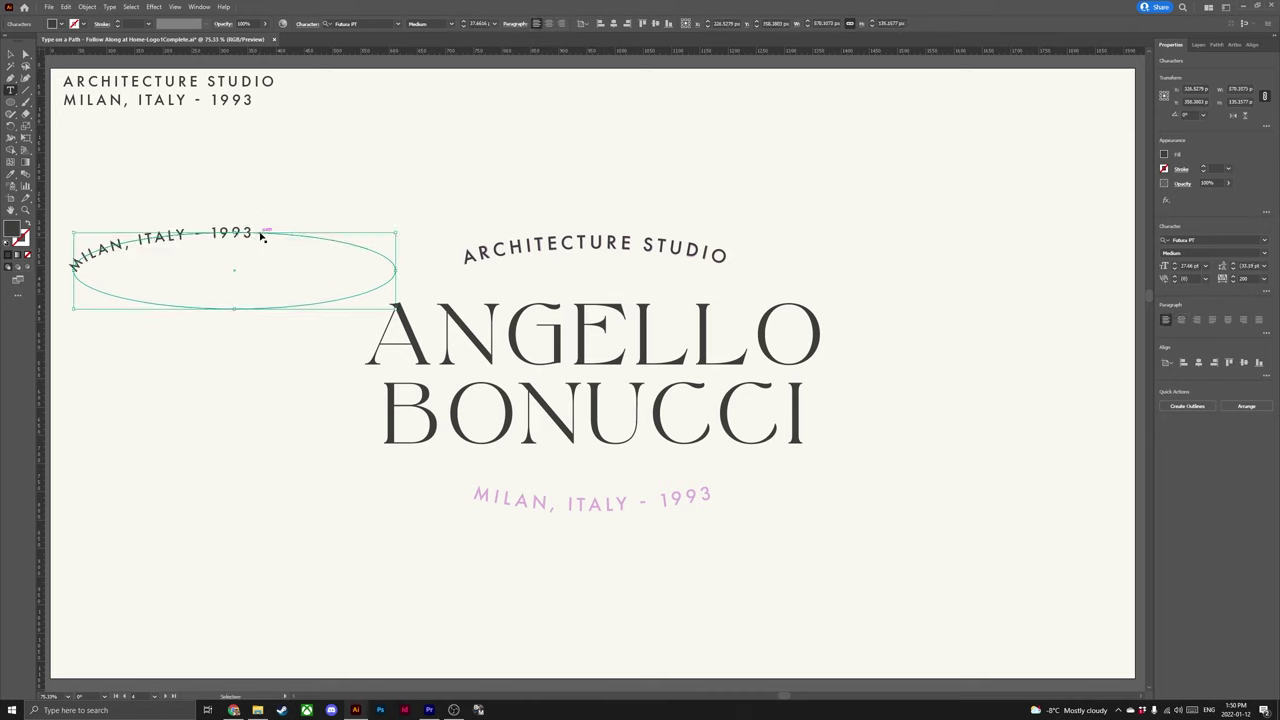
- Center-align the MILAN, ITALY - 1993 text along its path
left_click(8, 52)
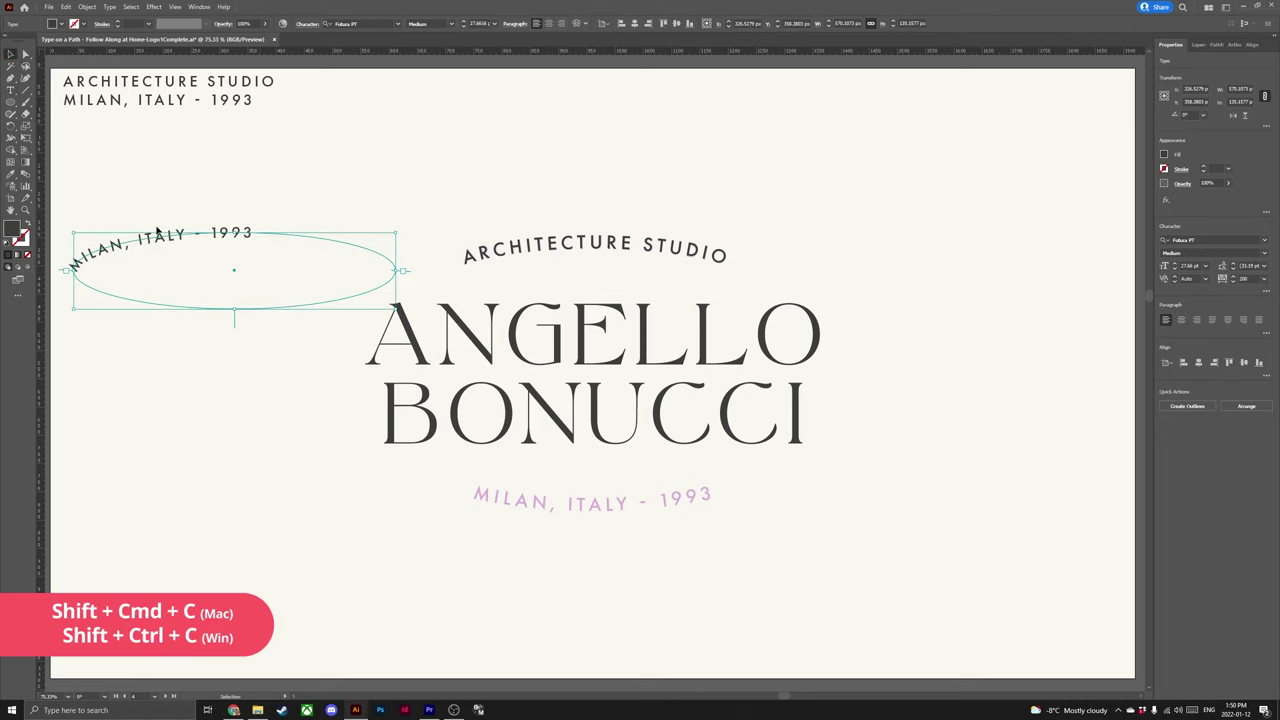
key("shift+ctrl+c")
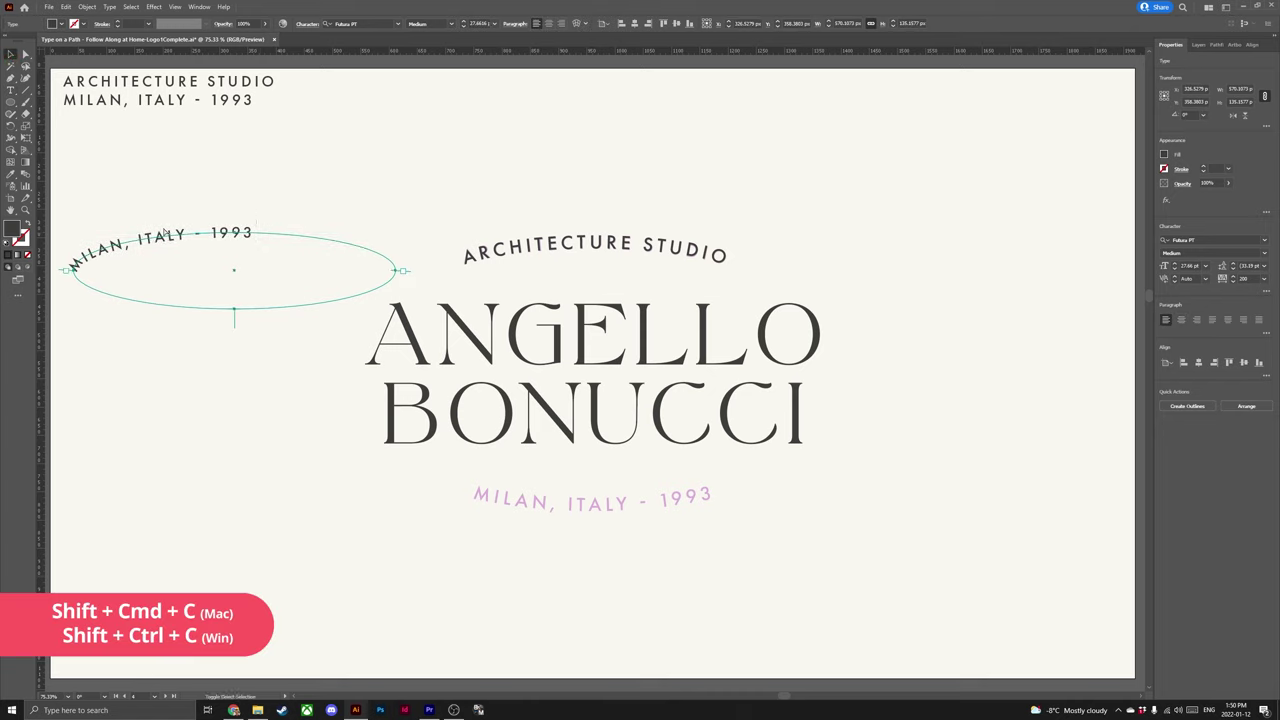
key("shift+ctrl+c")
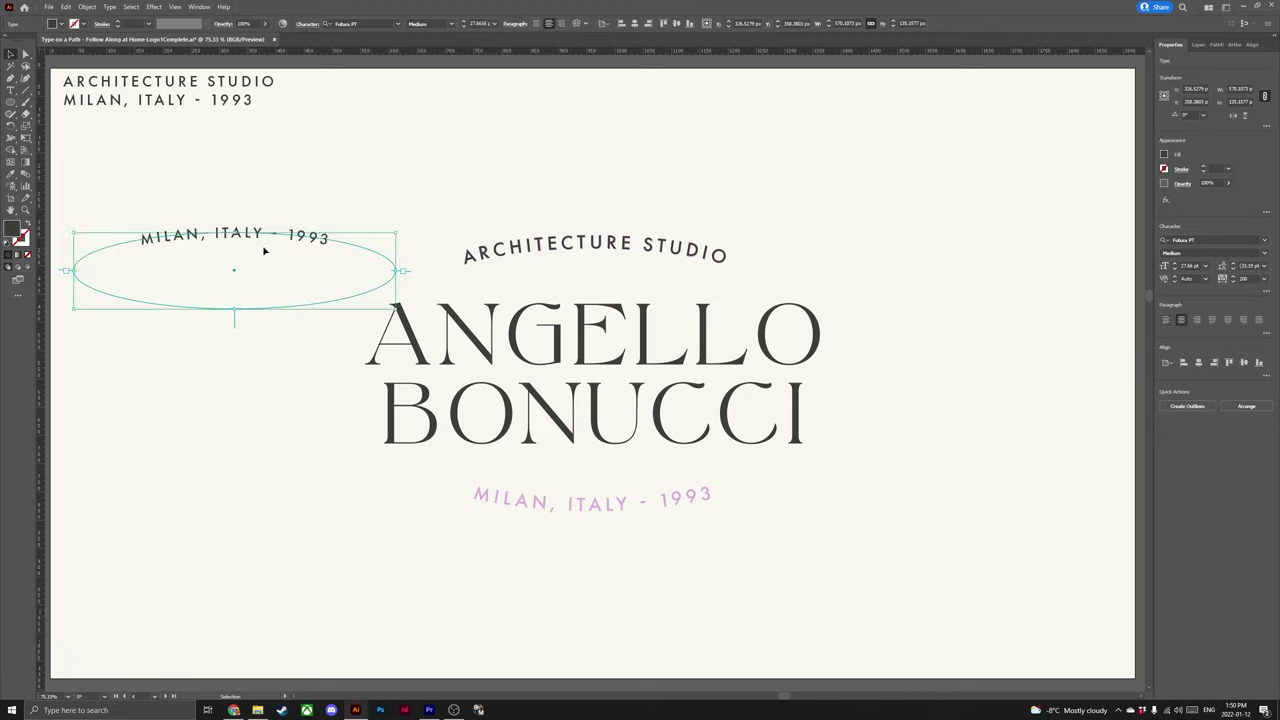
- Flip the MILAN, ITALY - 1993 text onto the ellipse's lower curve and move it over the reference text below BONUCCI
left_click_drag(237, 321, 652, 511)
left_click(279, 356)
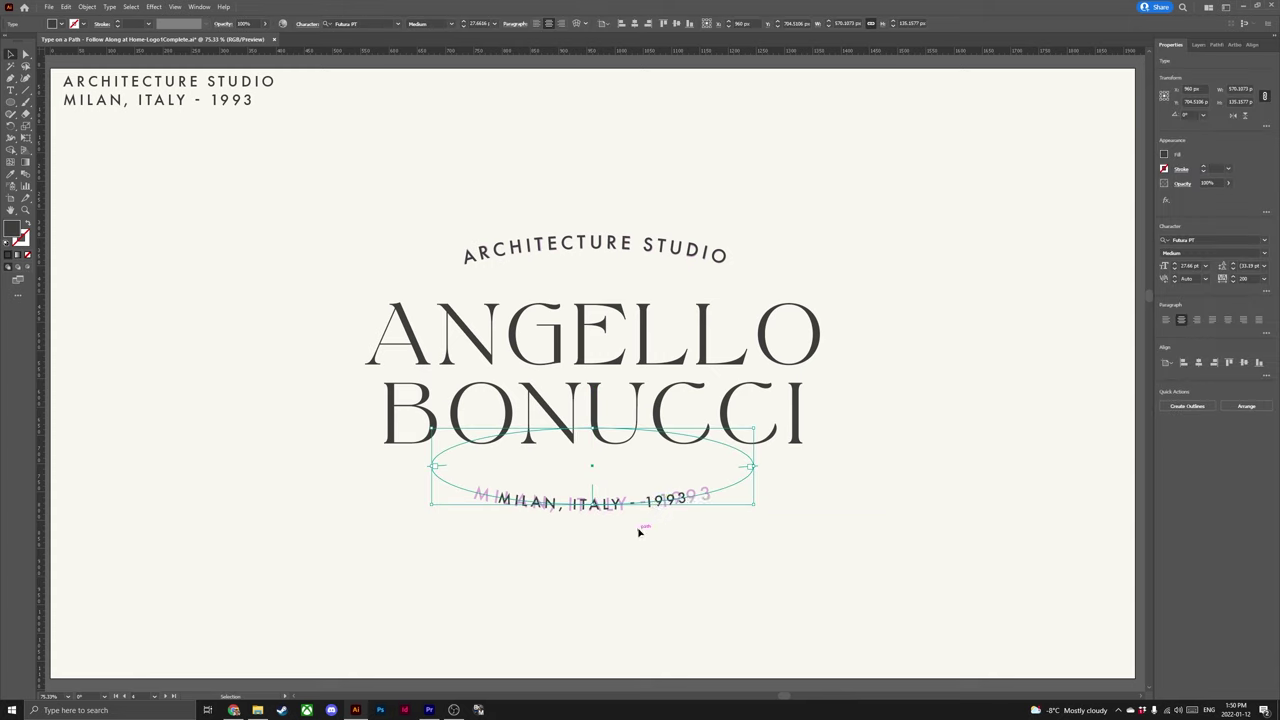
left_click(639, 532)
left_click(637, 526)
- Increase the curved MILAN, ITALY - 1993 text size to 35 pt
left_click(1180, 266)
type("31")
key("Return")
key("Up")
key("Up")
key("Up")
key("Up")
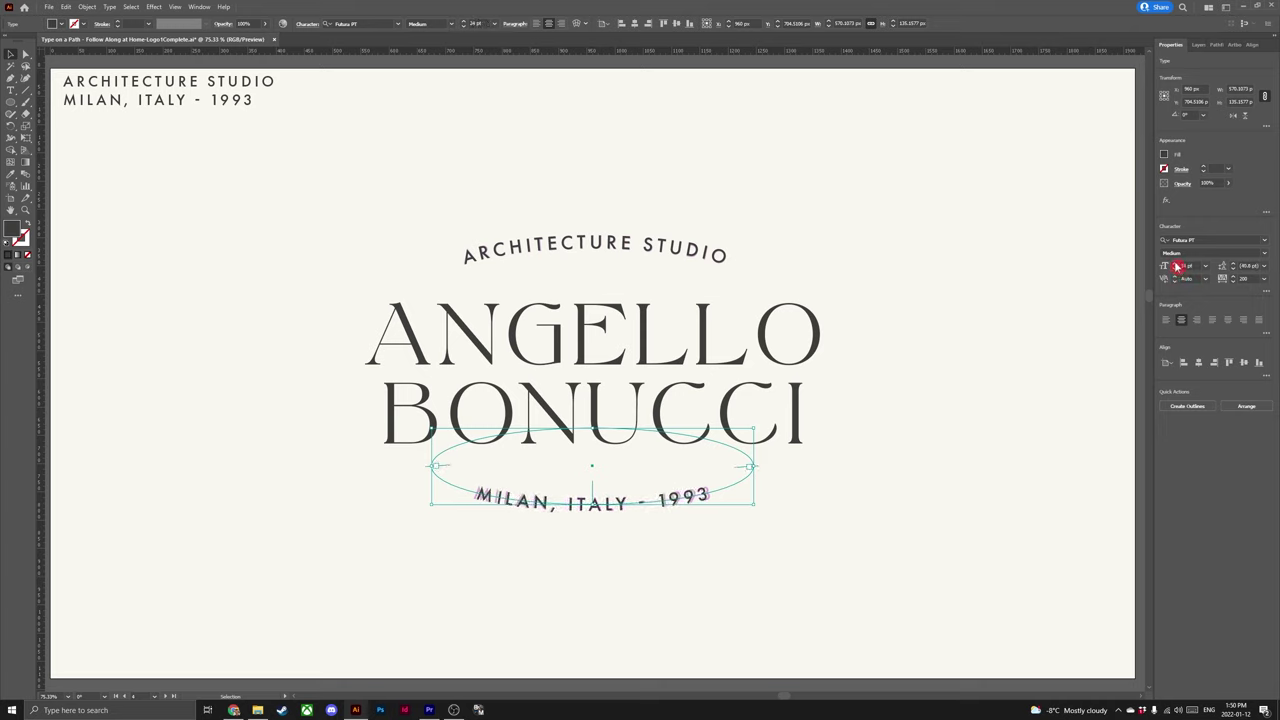
left_click(993, 409)
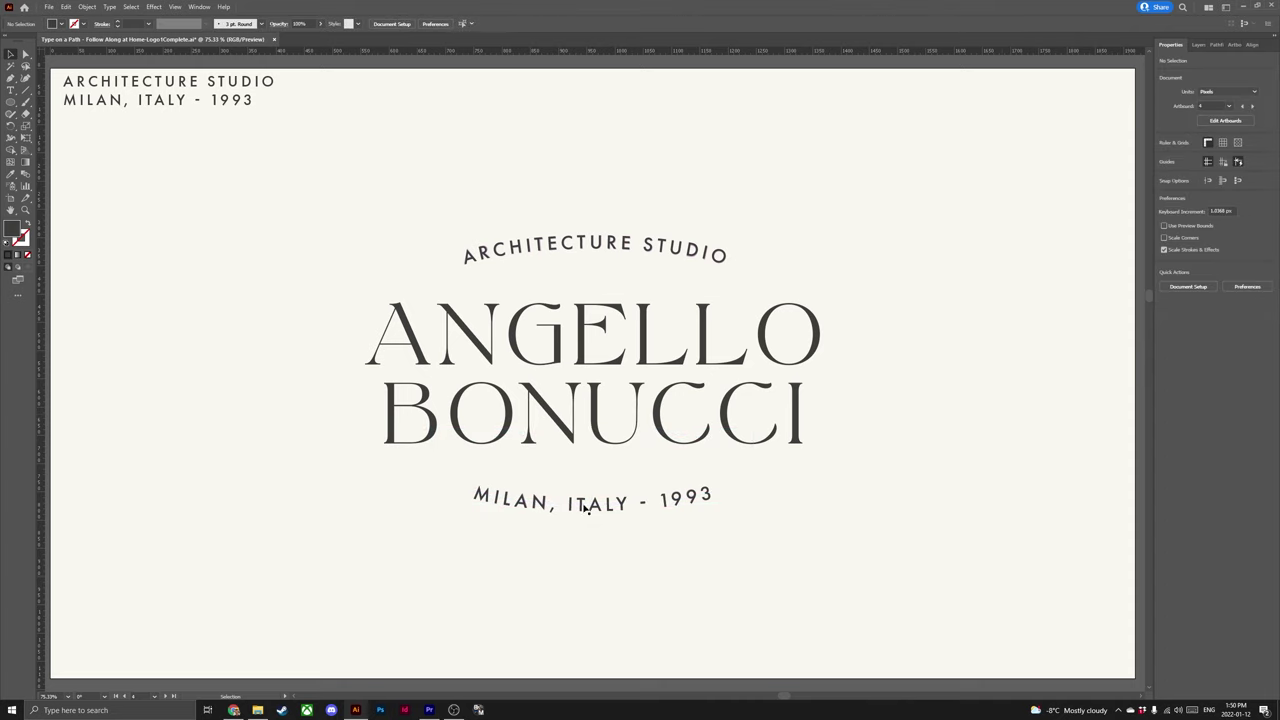
left_click(686, 505)
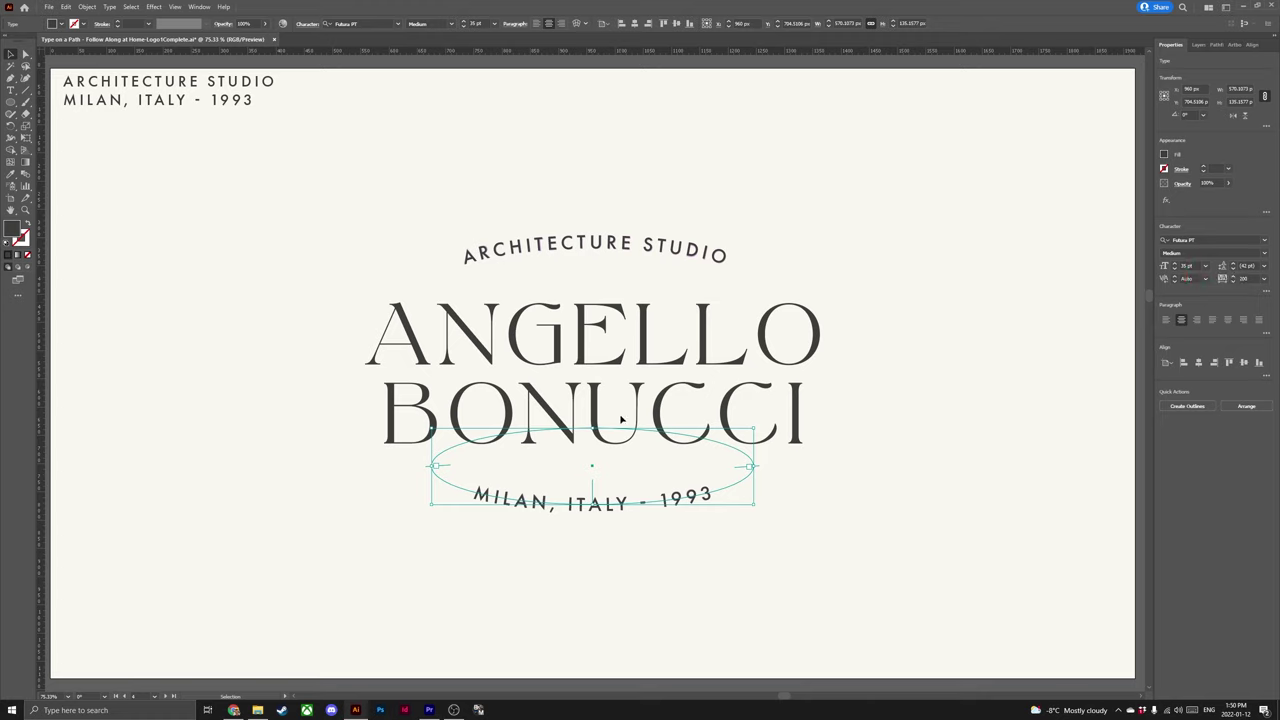
left_click(229, 183)
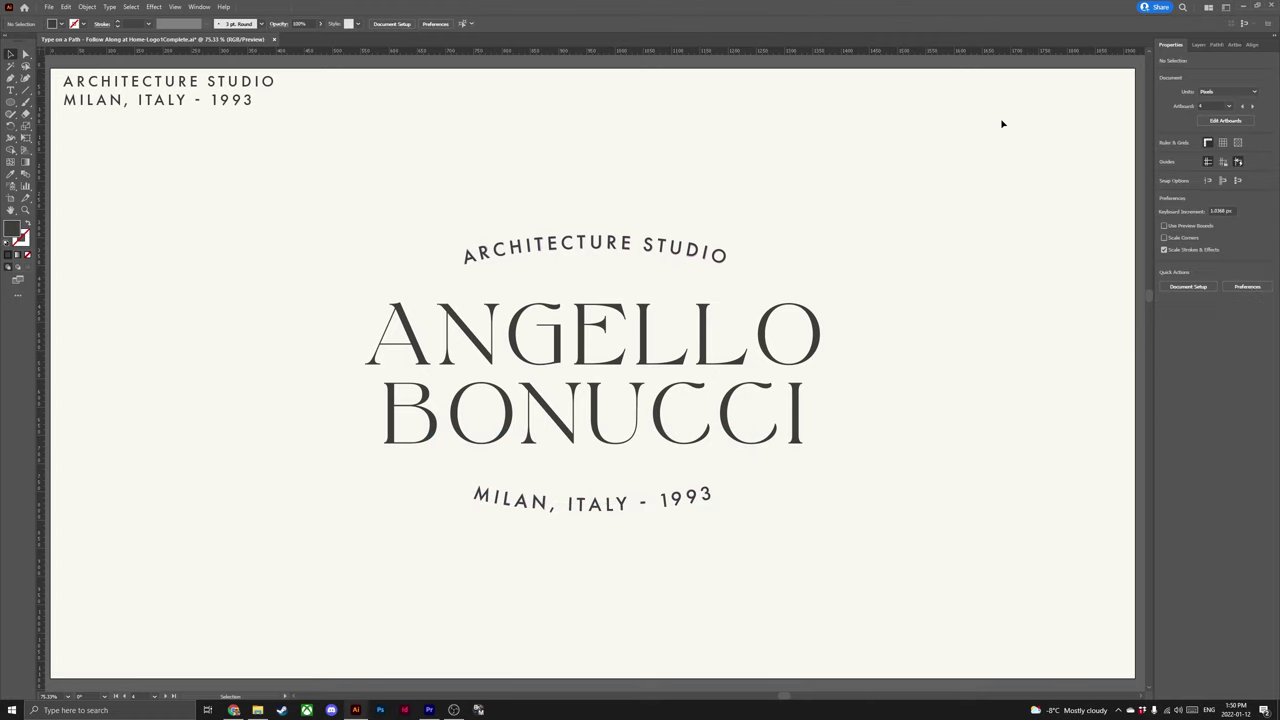
- Unlock and expand the 5.Logo - Big Circle layer and make its Design sublayer active
left_click(1206, 47)
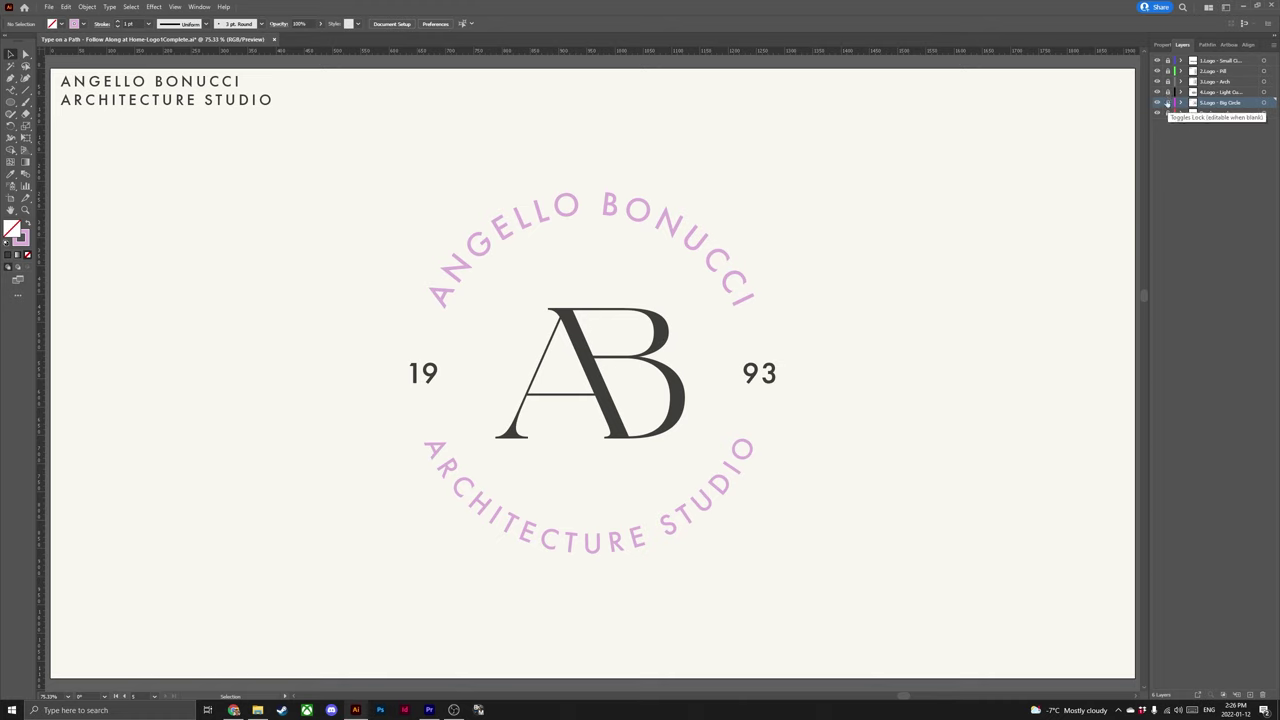
left_click(1181, 103)
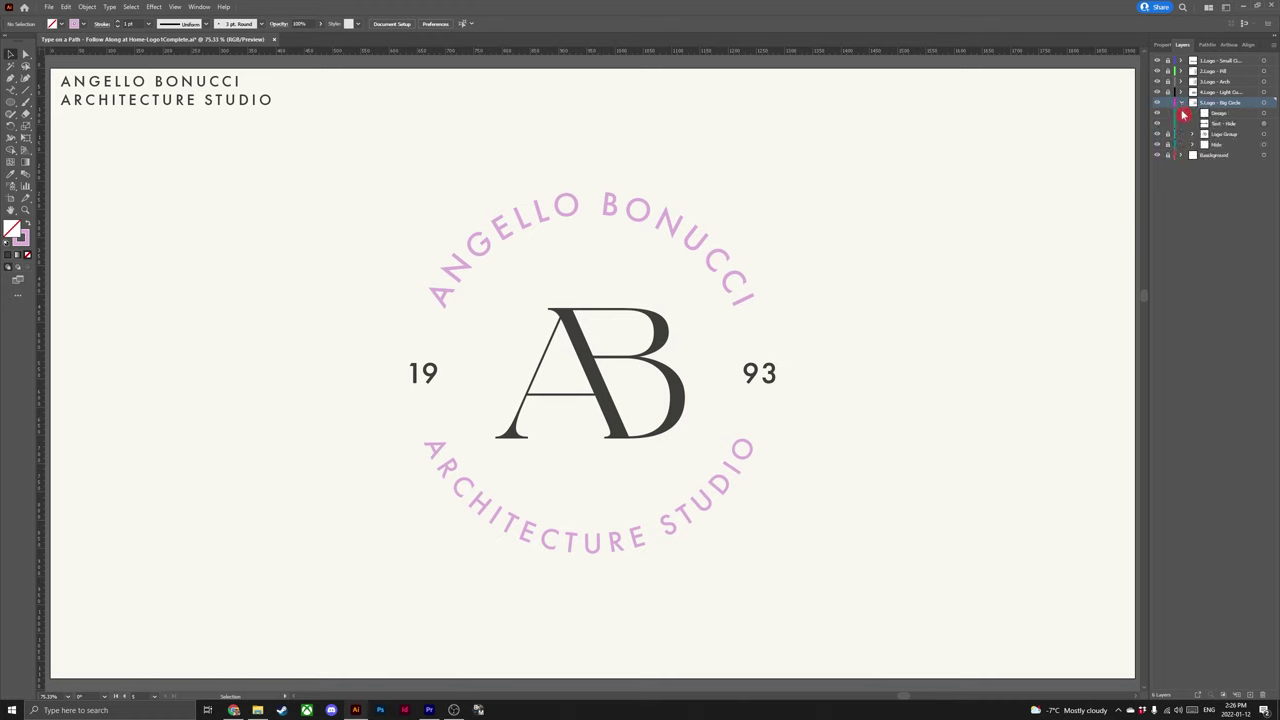
left_click(1224, 116)
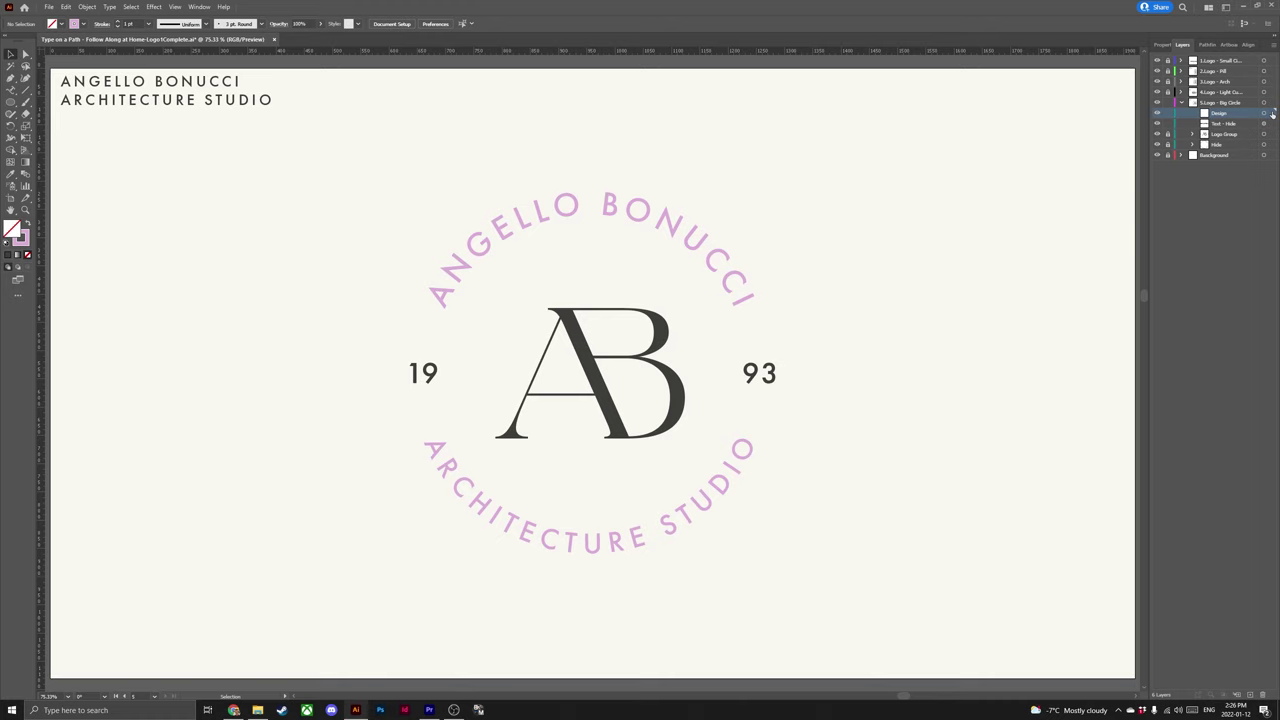
left_click(1262, 122)
- Draw a circle about 604 px in diameter centered on the AB monogram, running through the middle of the reference text
left_click(10, 102)
left_click_drag(593, 372, 777, 367)
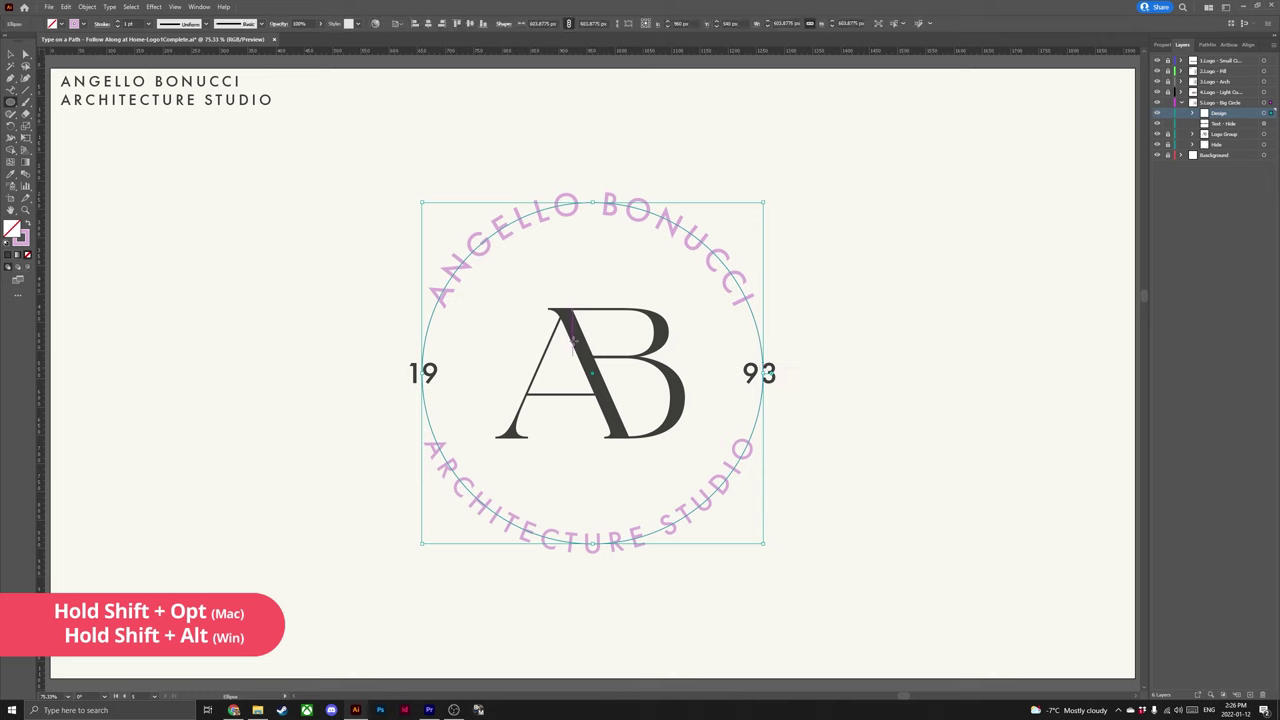
left_click_drag(593, 373, 600, 202)
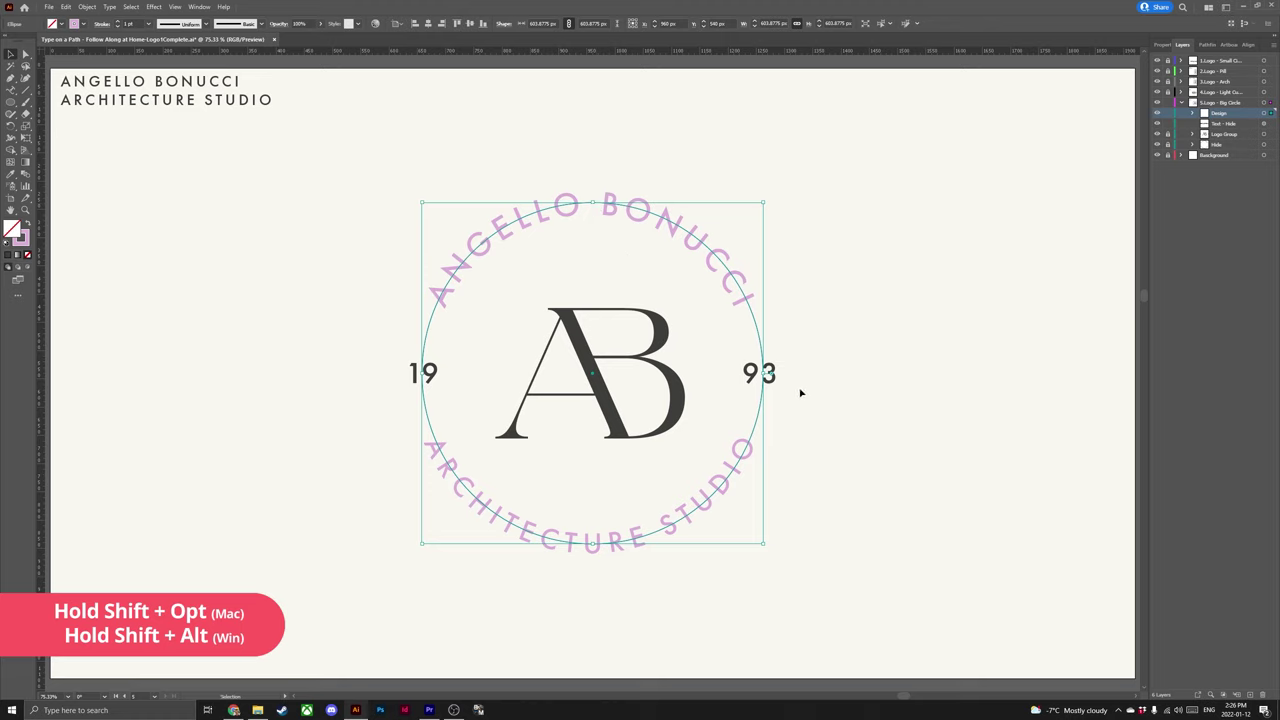
left_click(868, 383)
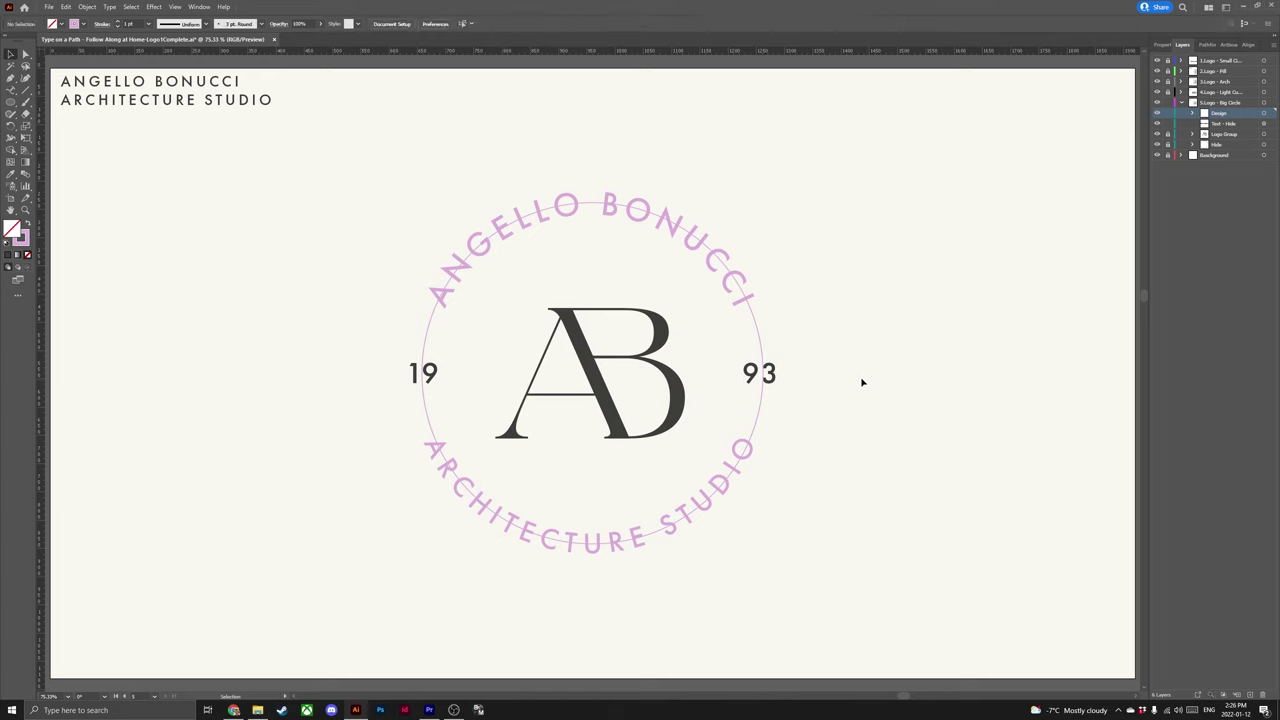
- Copy the ANGELLO BONUCCI source line and place it as type on a path along the circle, replacing the placeholder text
key("t")
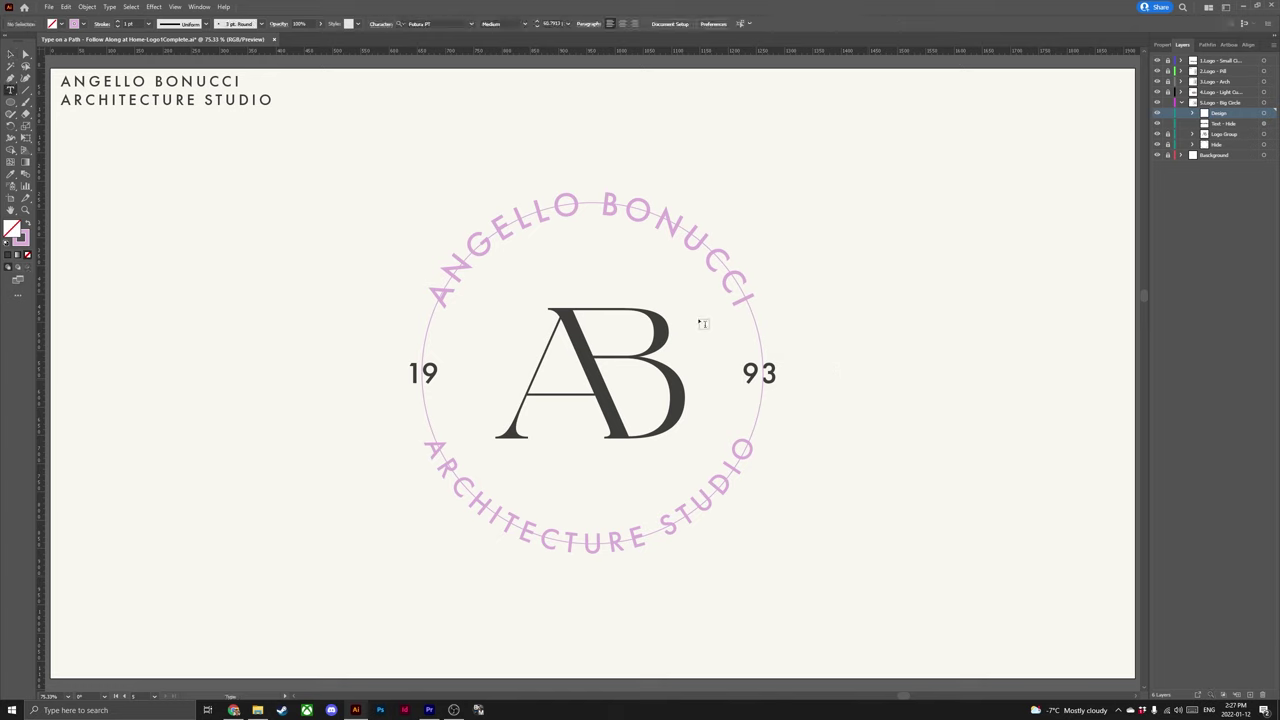
left_click_drag(59, 81, 253, 81)
key("ctrl+c")
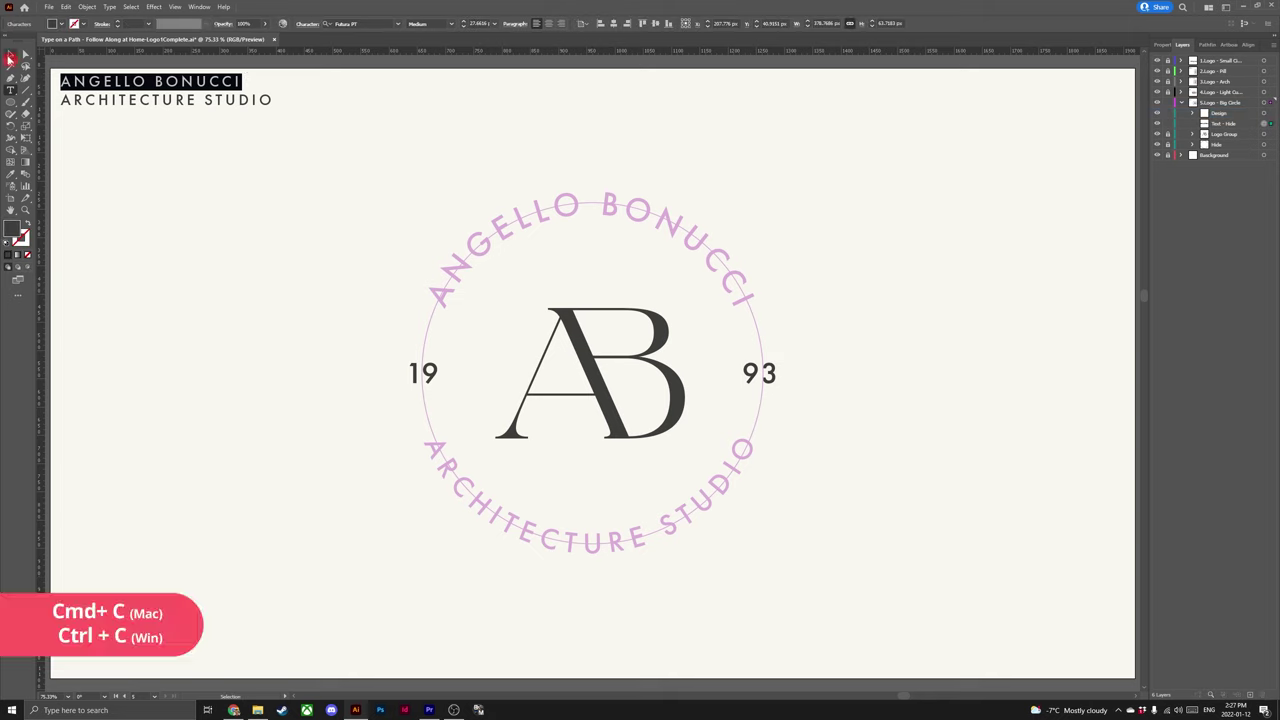
left_click_drag(10, 90, 113, 116)
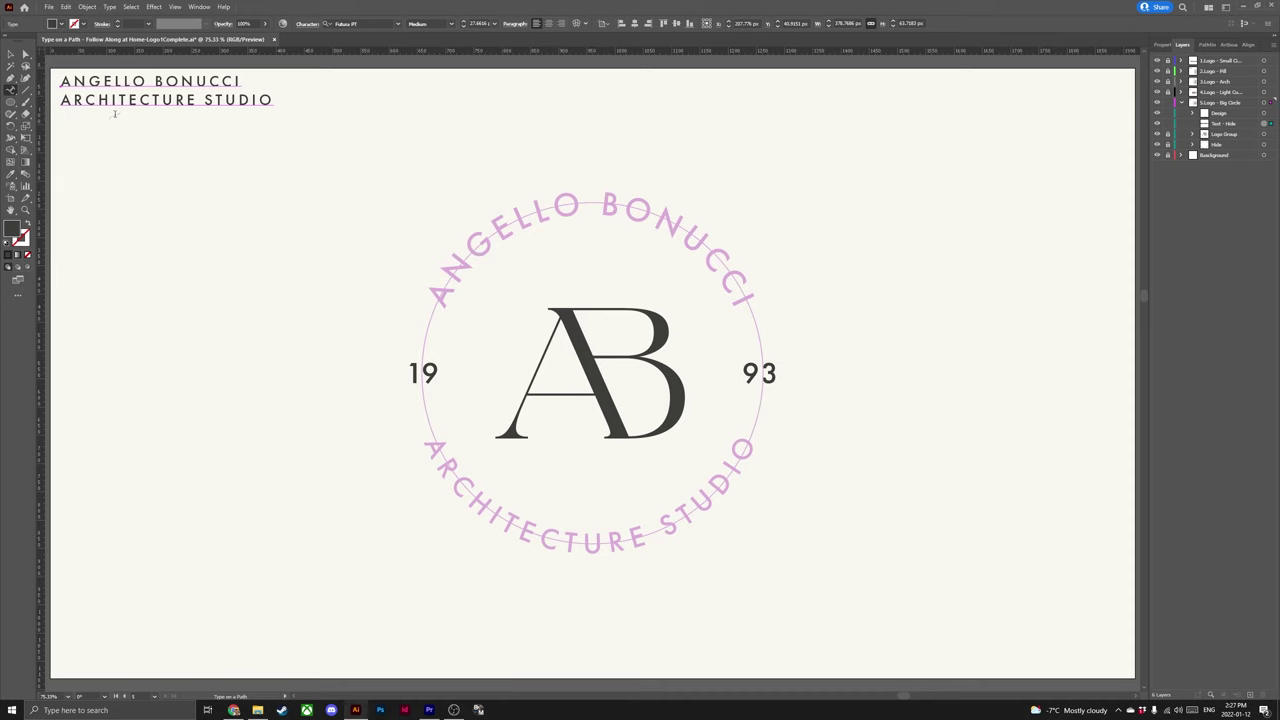
left_click(553, 206)
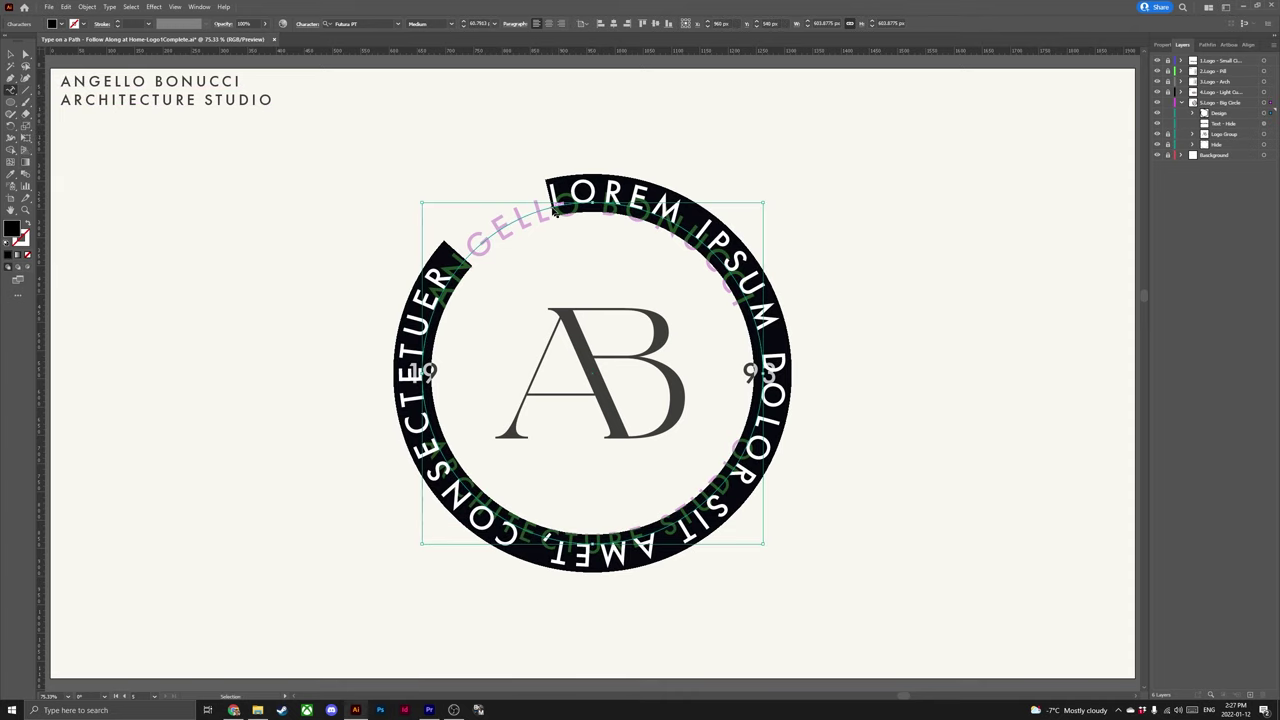
key("ctrl+v")
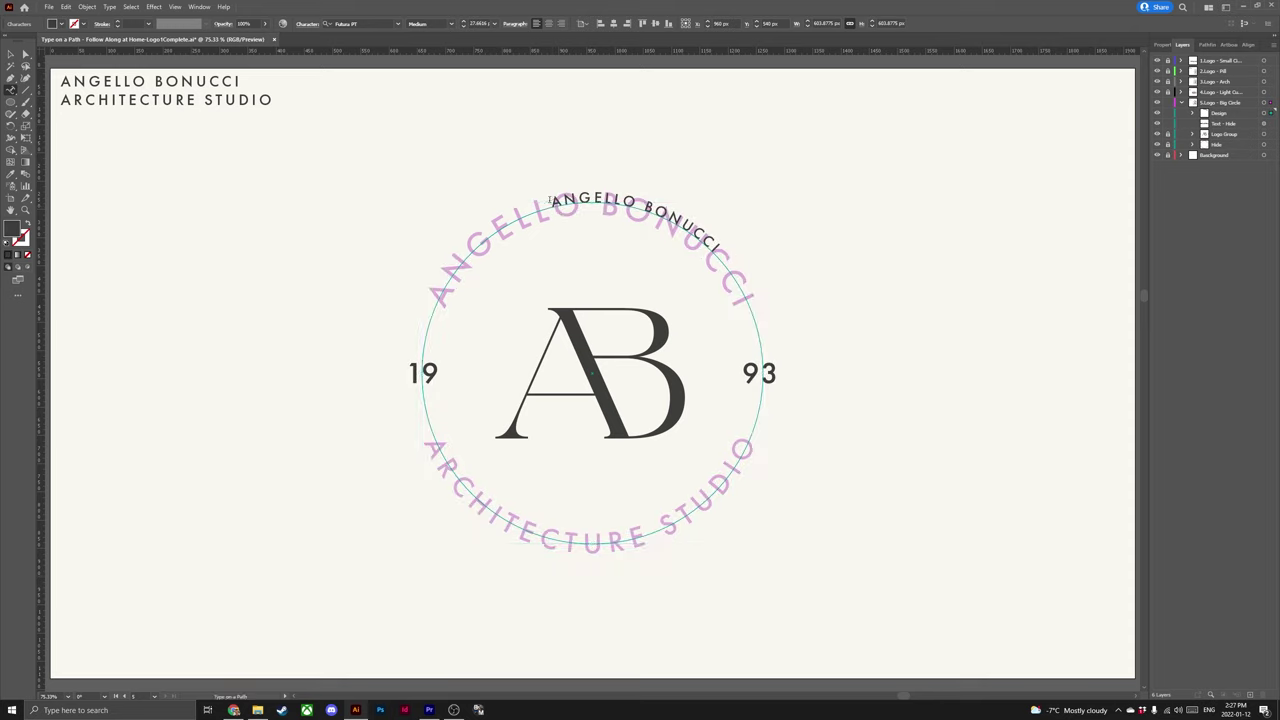
- Move the text path's start and end brackets to the circle's 19 and 93 sides and center the ANGELLO BONUCCI text over the upper arc
left_click(23, 58)
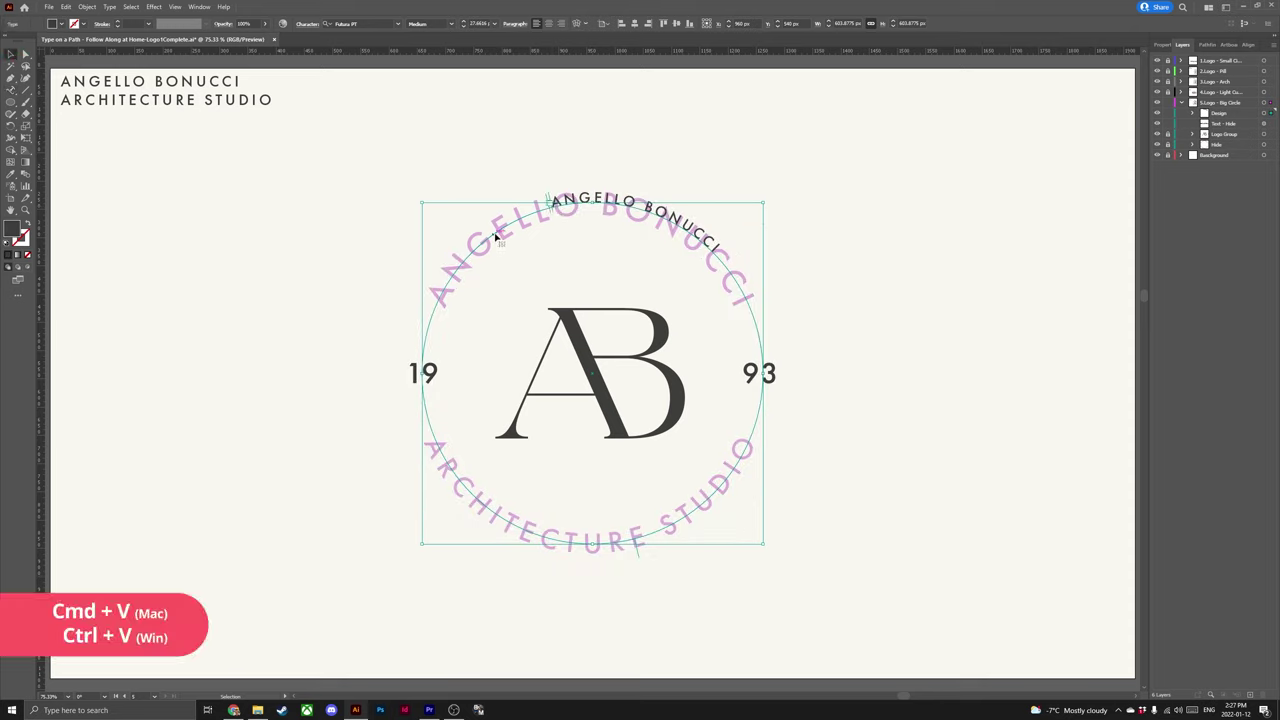
left_click_drag(549, 200, 425, 374)
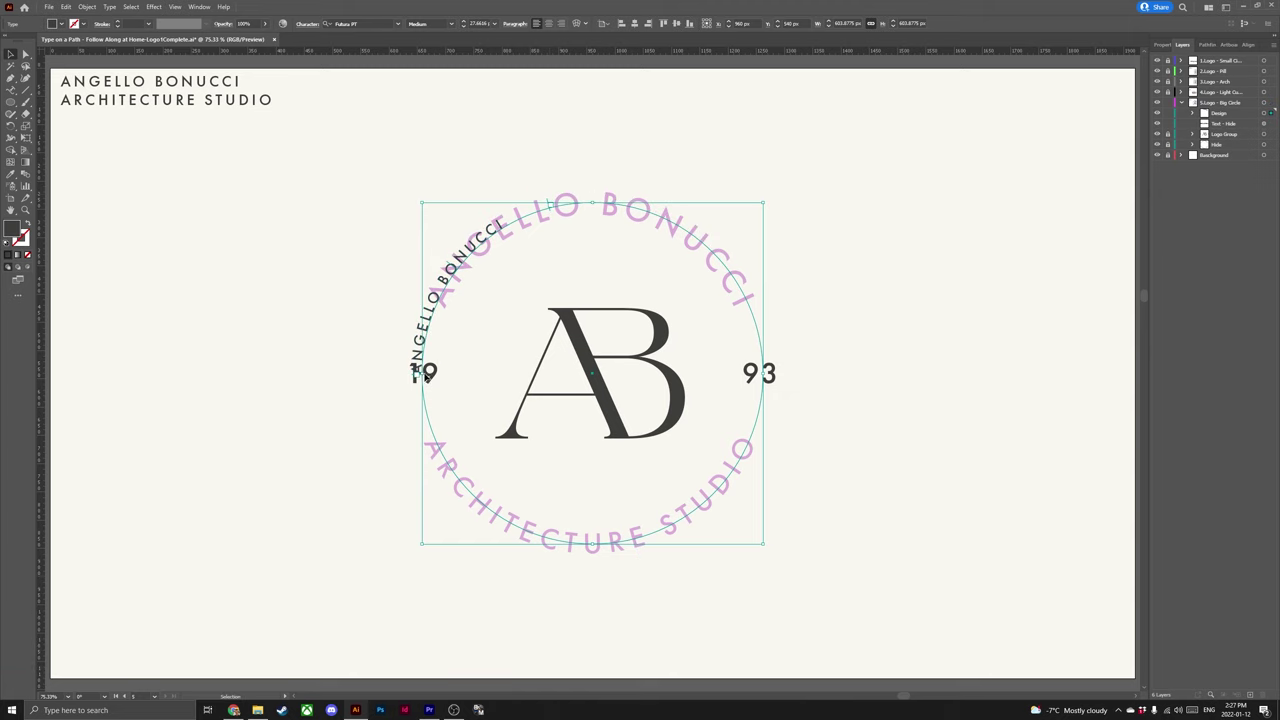
left_click_drag(547, 203, 766, 372)
key("ctrl+shift+c")
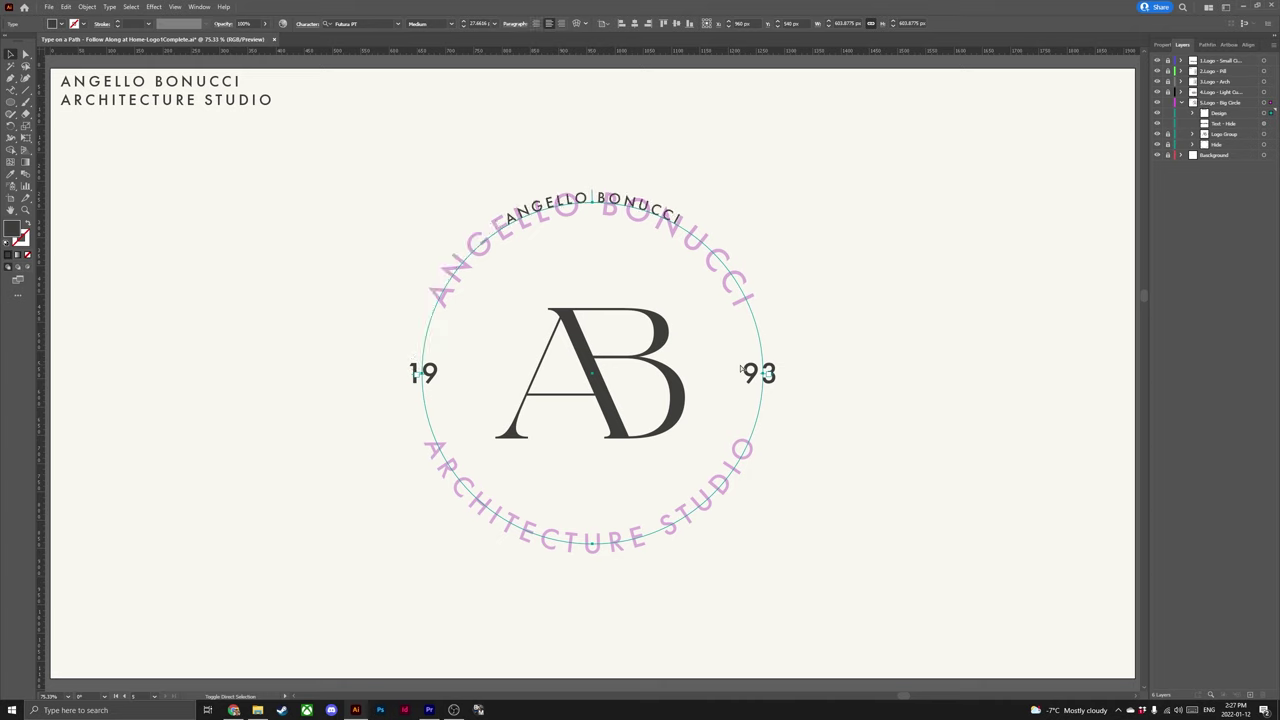
key("Escape")
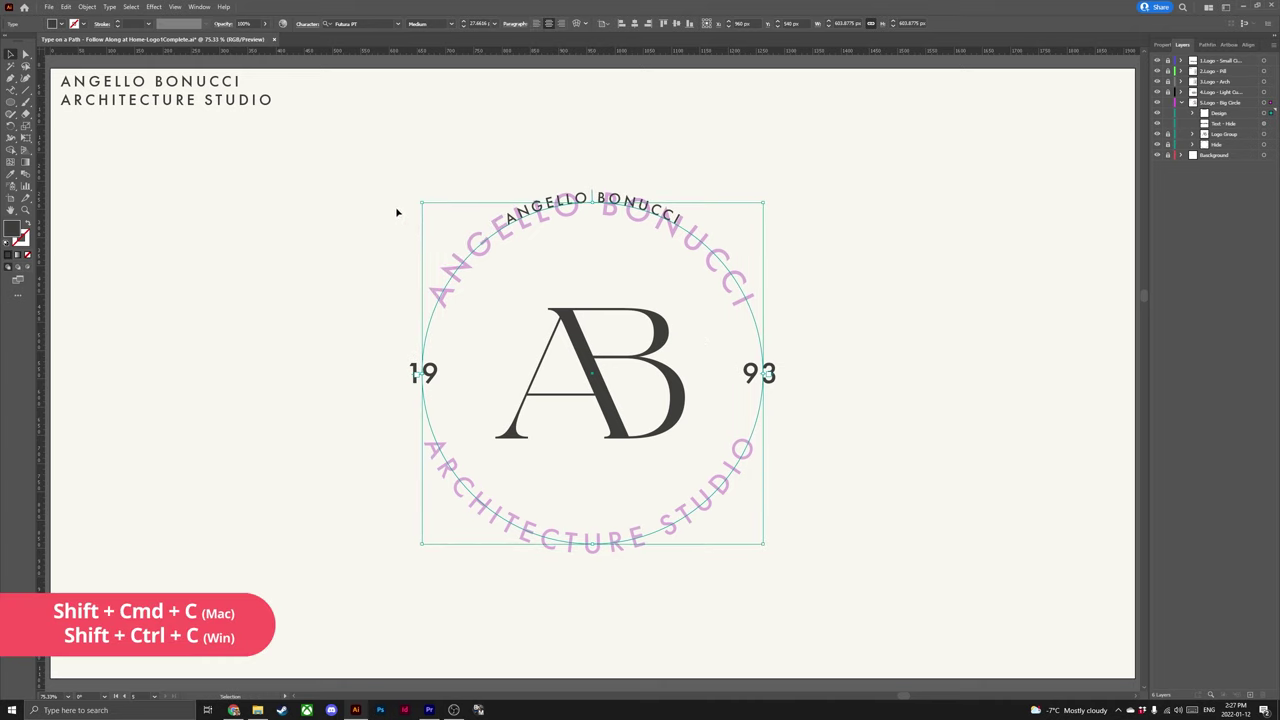
left_click(109, 6)
mouse_move(157, 102)
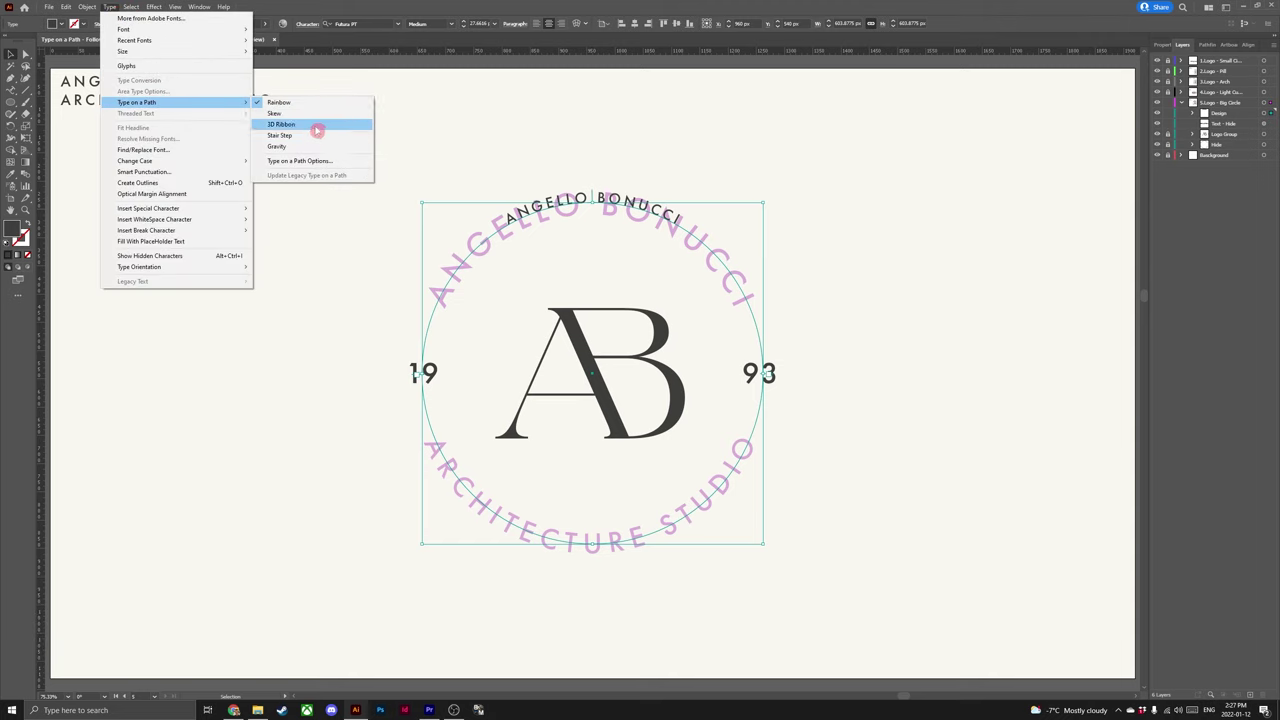
left_click(338, 161)
left_click(856, 314)
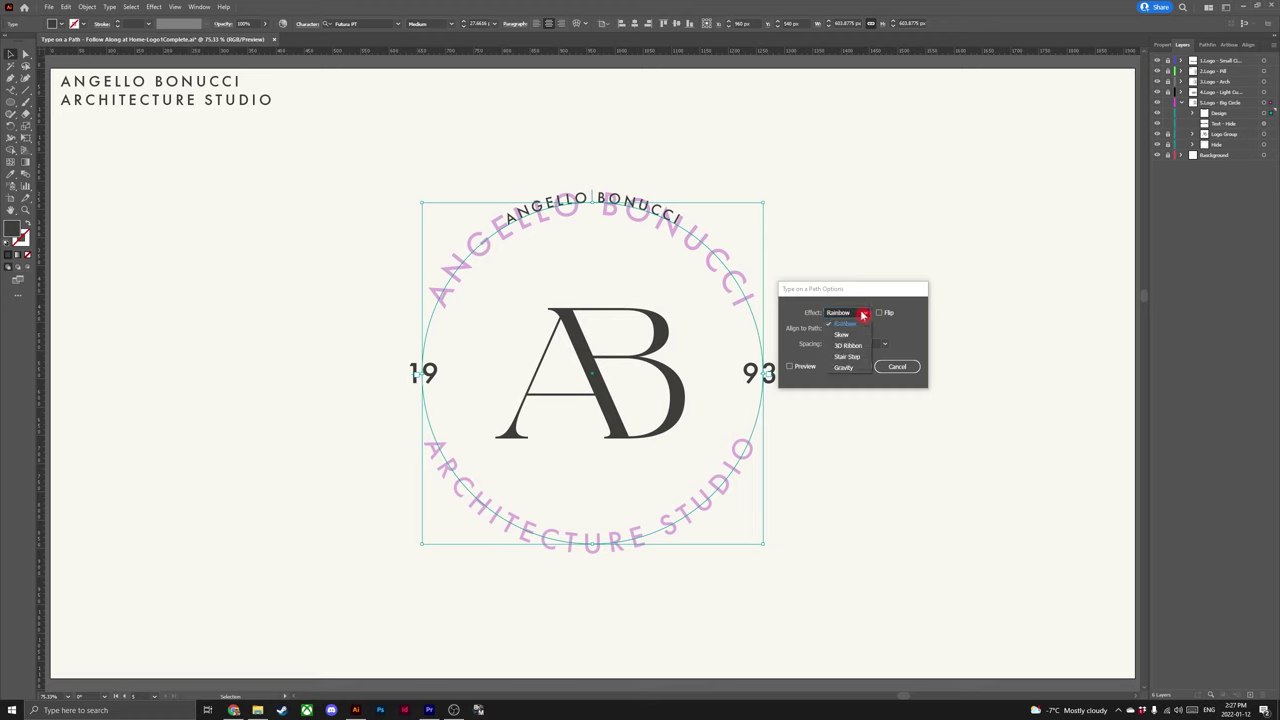
left_click(866, 324)
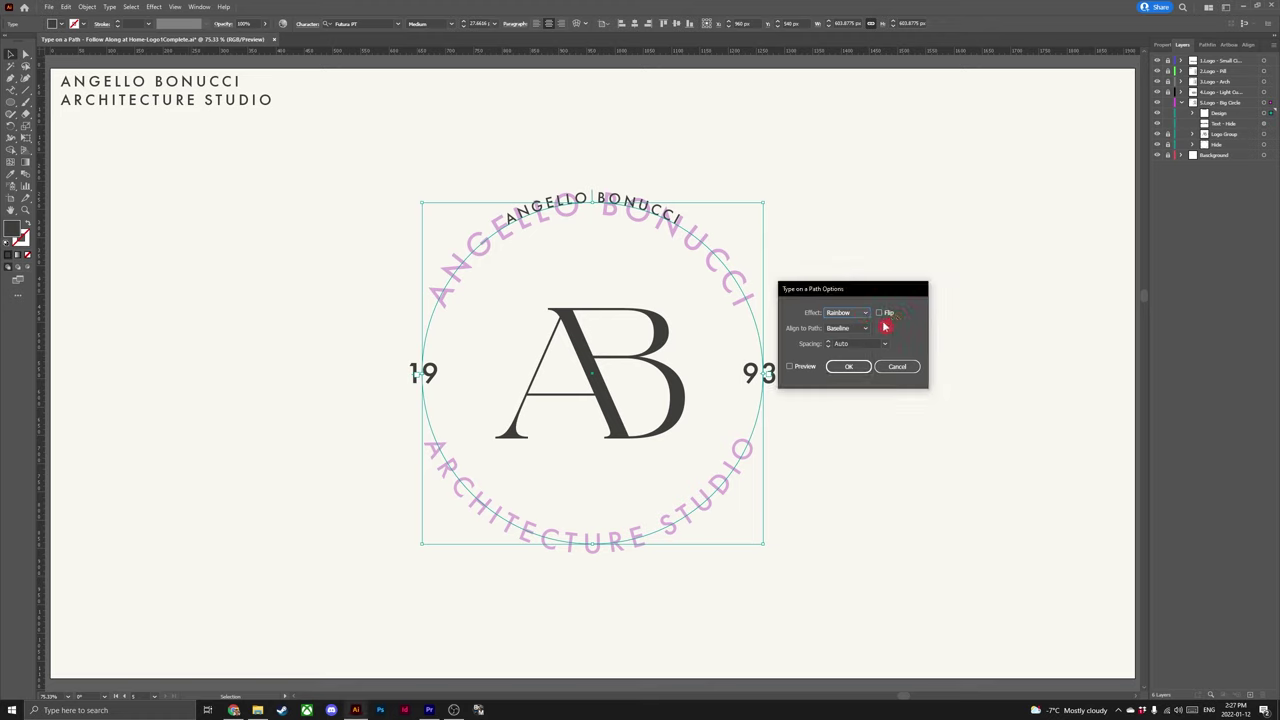
left_click(846, 328)
left_click(852, 362)
left_click(860, 368)
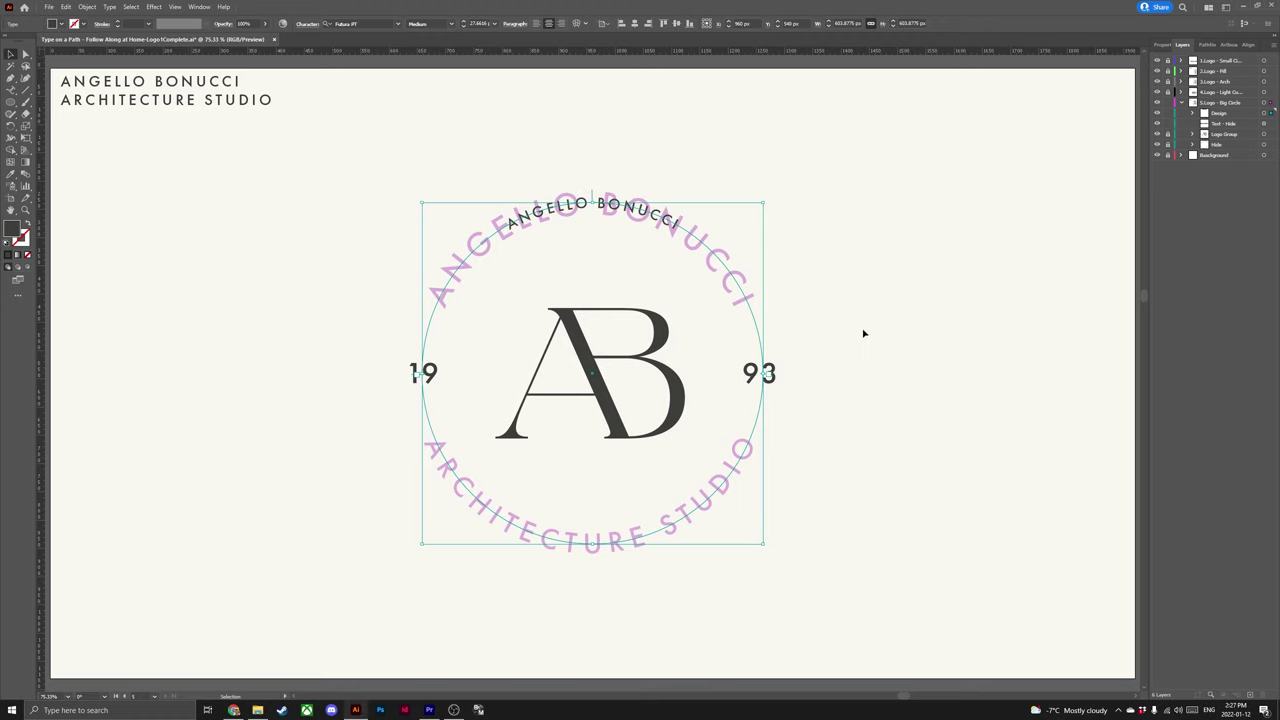
- Increase the curved ANGELLO BONUCCI text size to 60 pt and position it over the upper reference text
left_click(1162, 44)
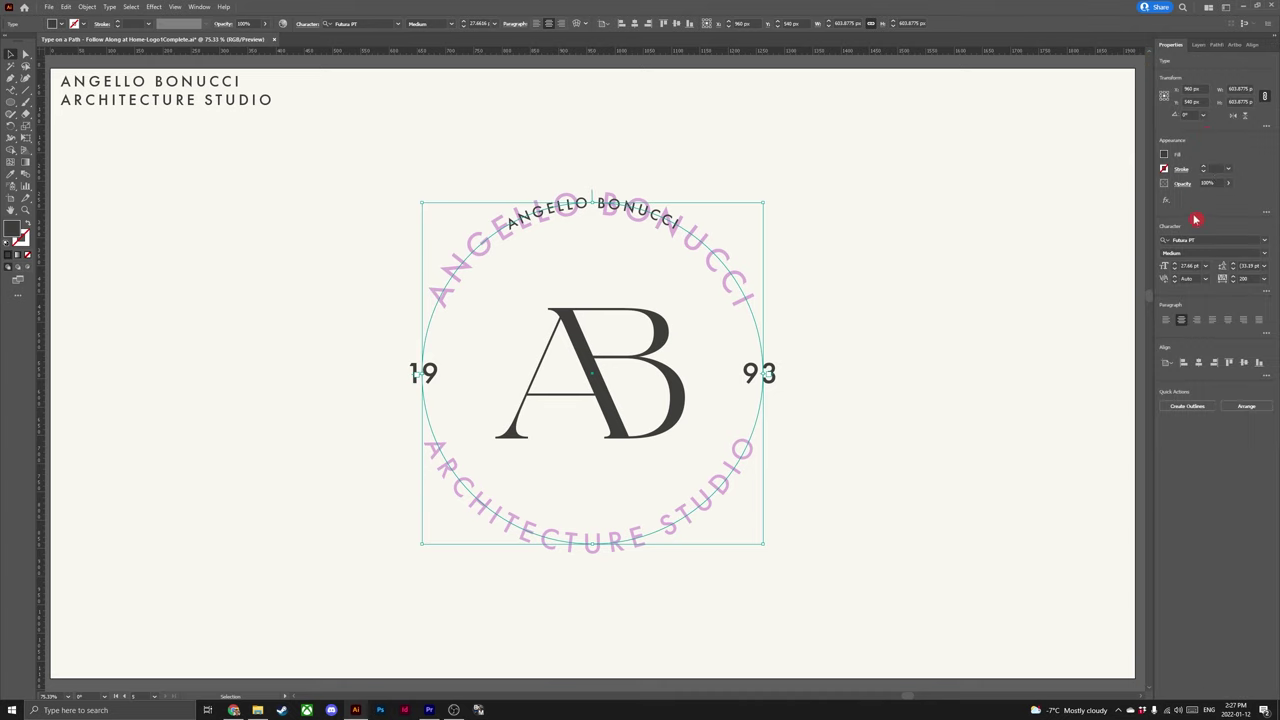
left_click(1176, 266)
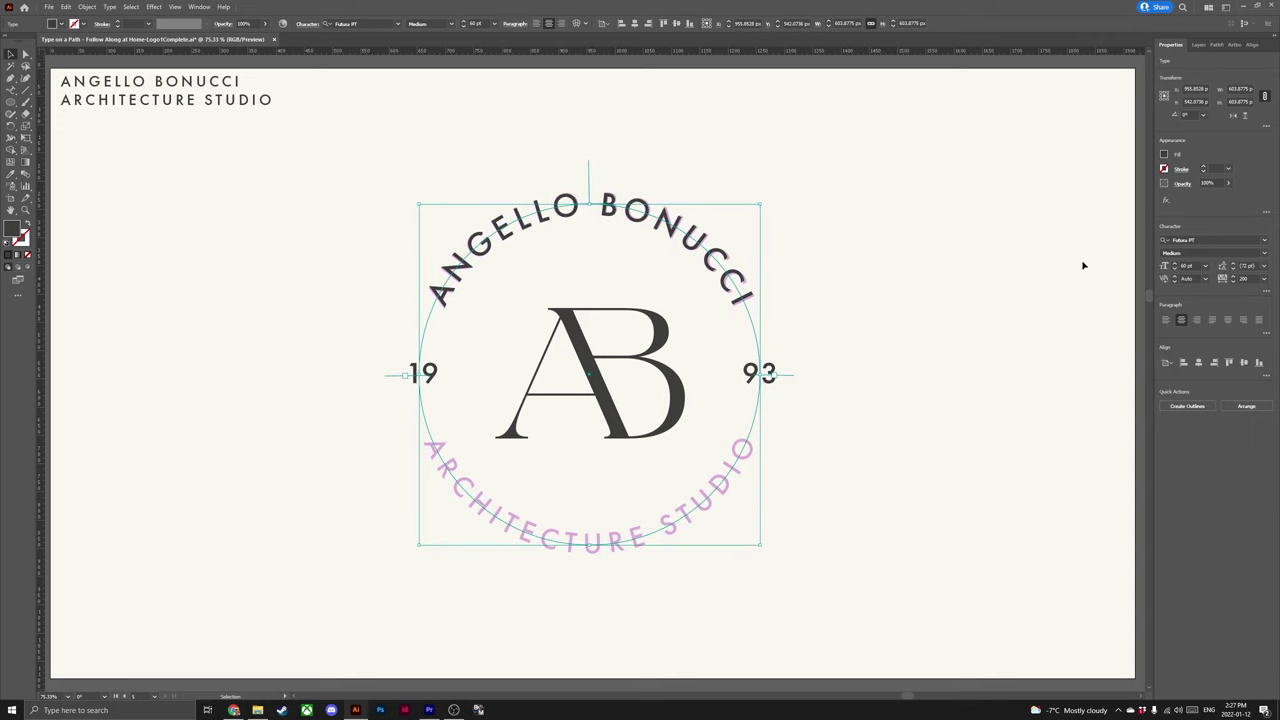
left_click(807, 293)
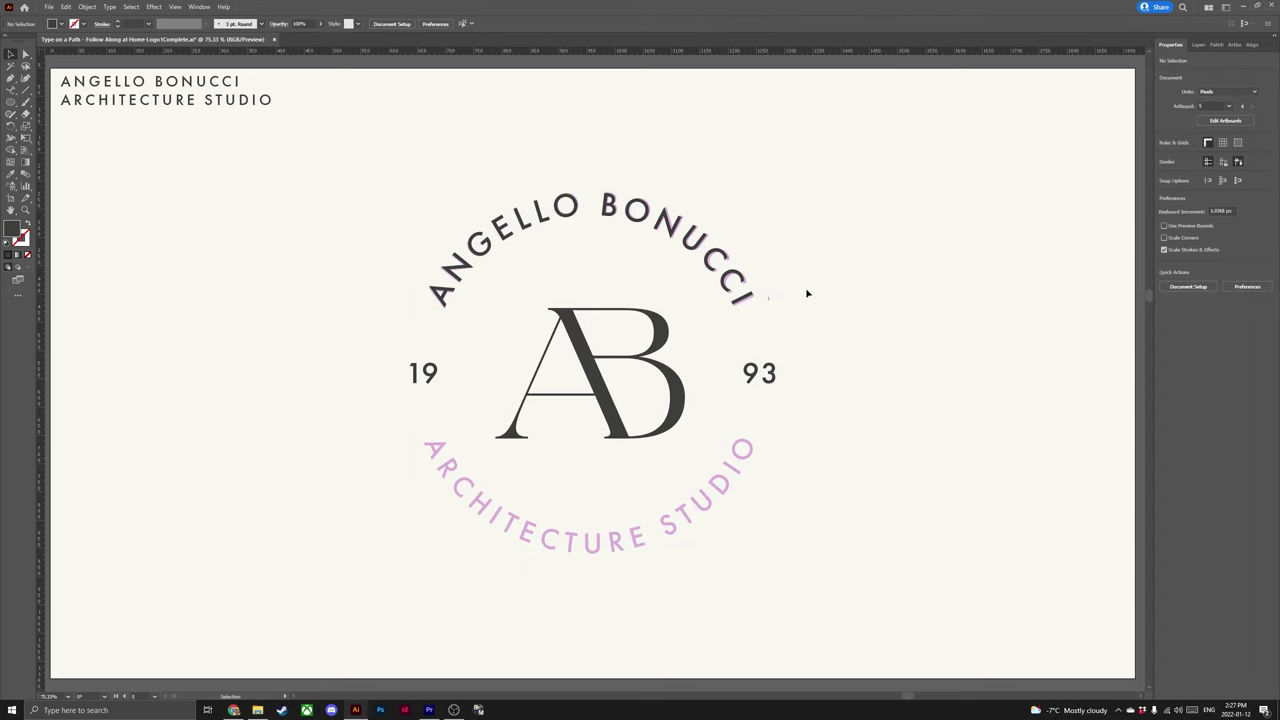
left_click(731, 287)
key("a")
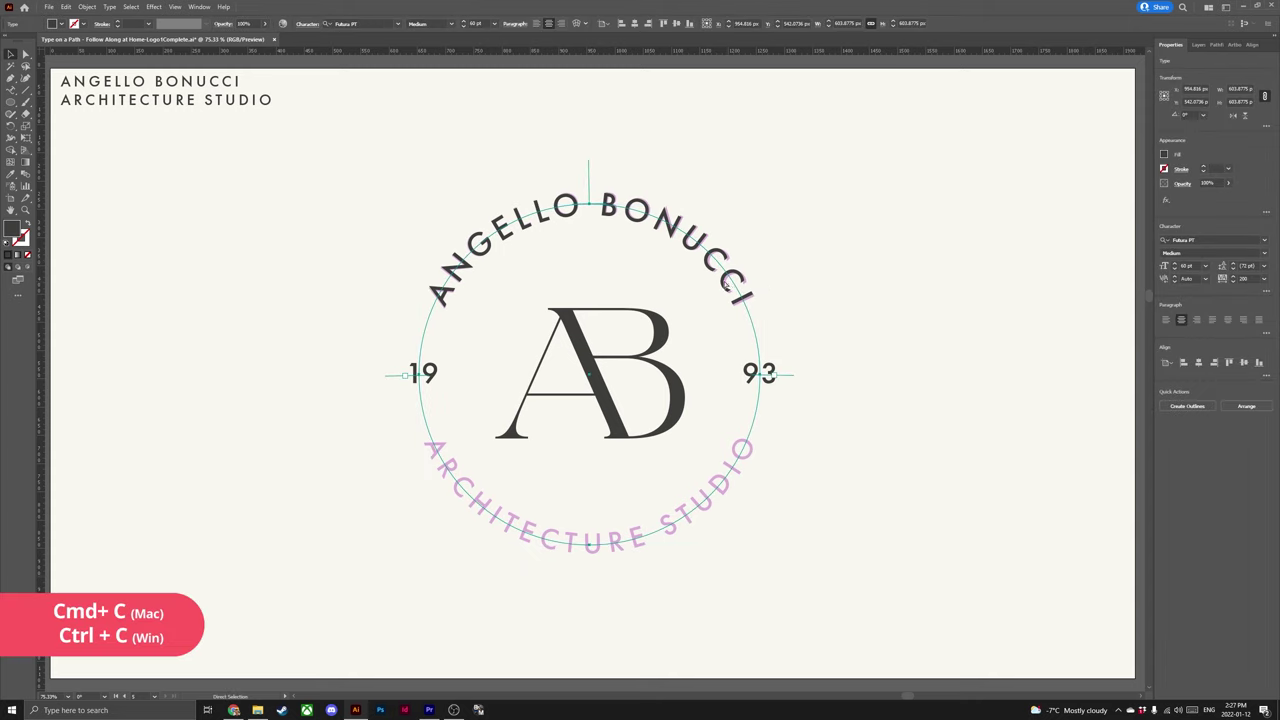
key("ctrl+v")
left_click_drag(727, 284, 348, 268)
- Replace the duplicate's curved text with the ARCHITECTURE STUDIO line copied from the source text
key("t")
left_click_drag(62, 99, 274, 100)
key("ctrl+c")
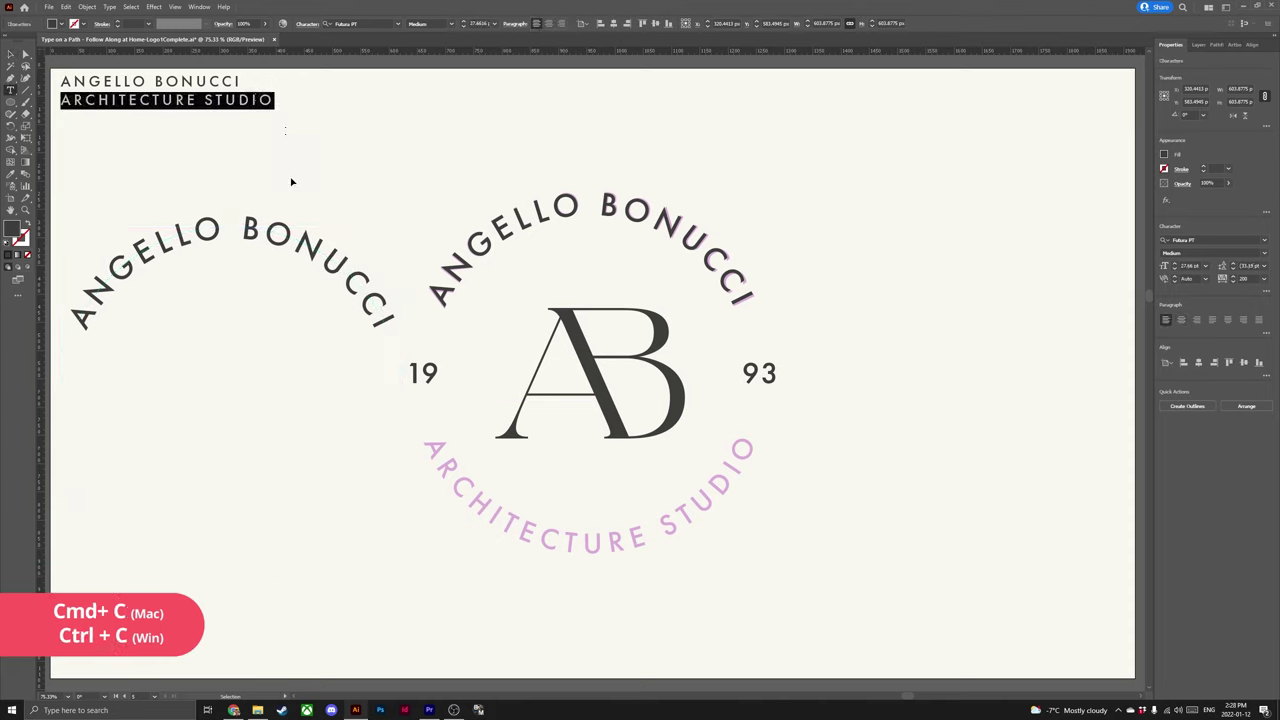
left_click(280, 248)
key("ctrl+a")
key("ctrl+v")
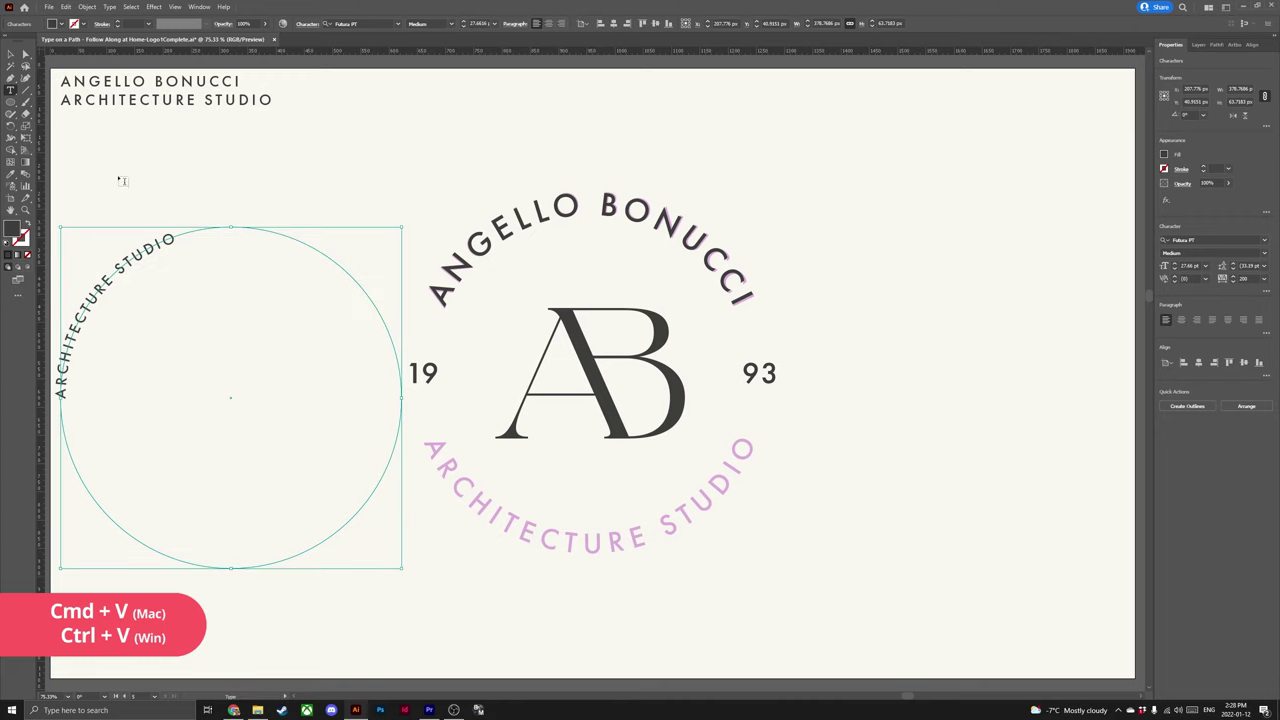
key("Escape")
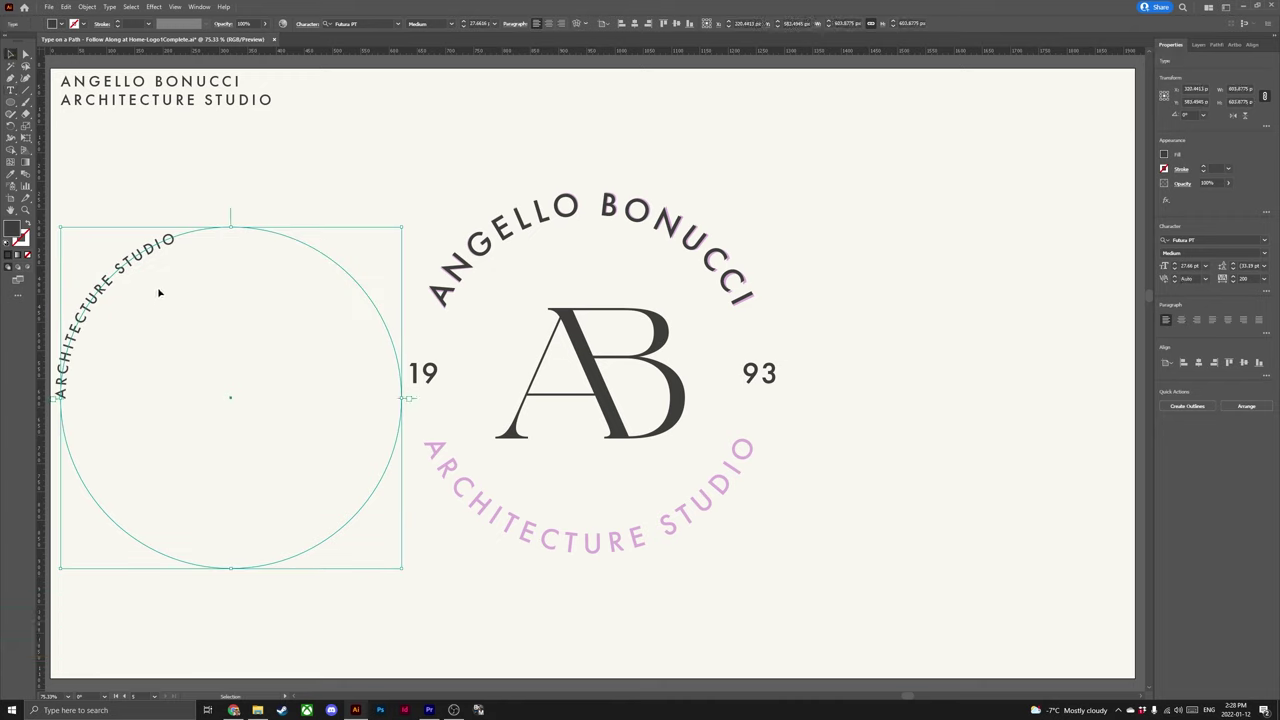
- Center the ARCHITECTURE STUDIO text on its path and flip it to read along the circle's lower arc
key("shift+ctrl+c")
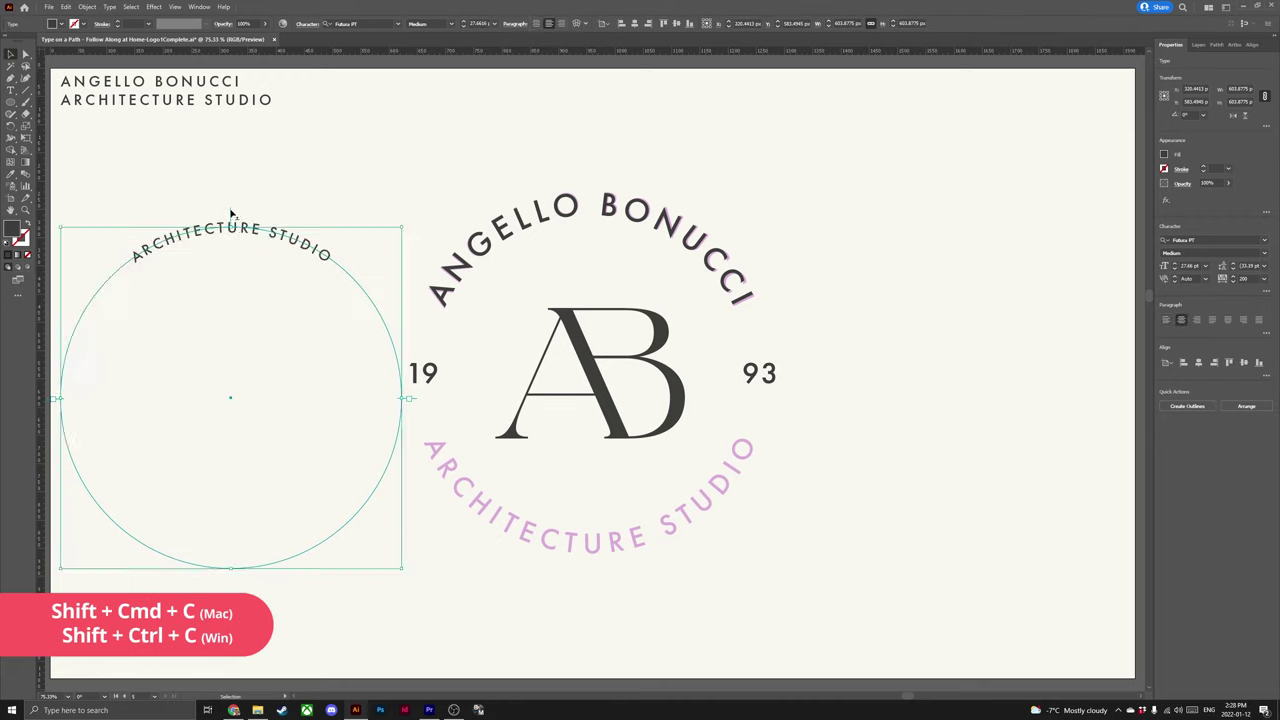
left_click_drag(231, 213, 234, 561)
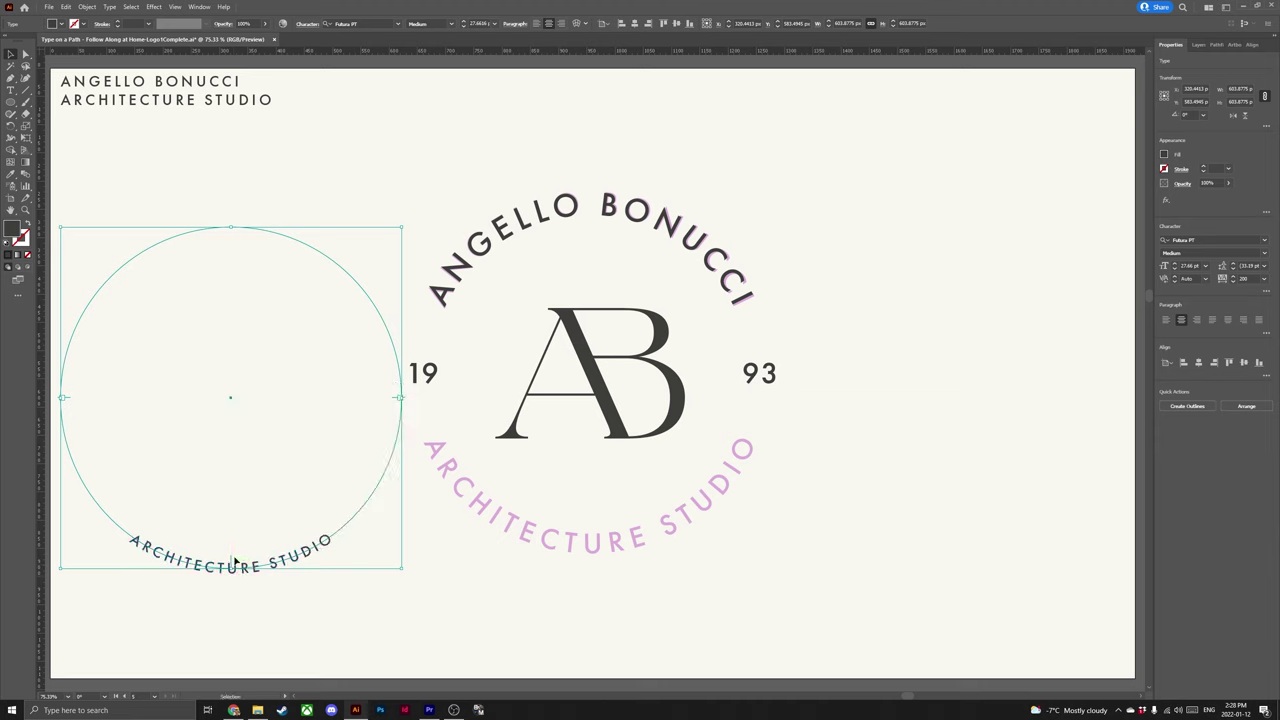
left_click(12, 55)
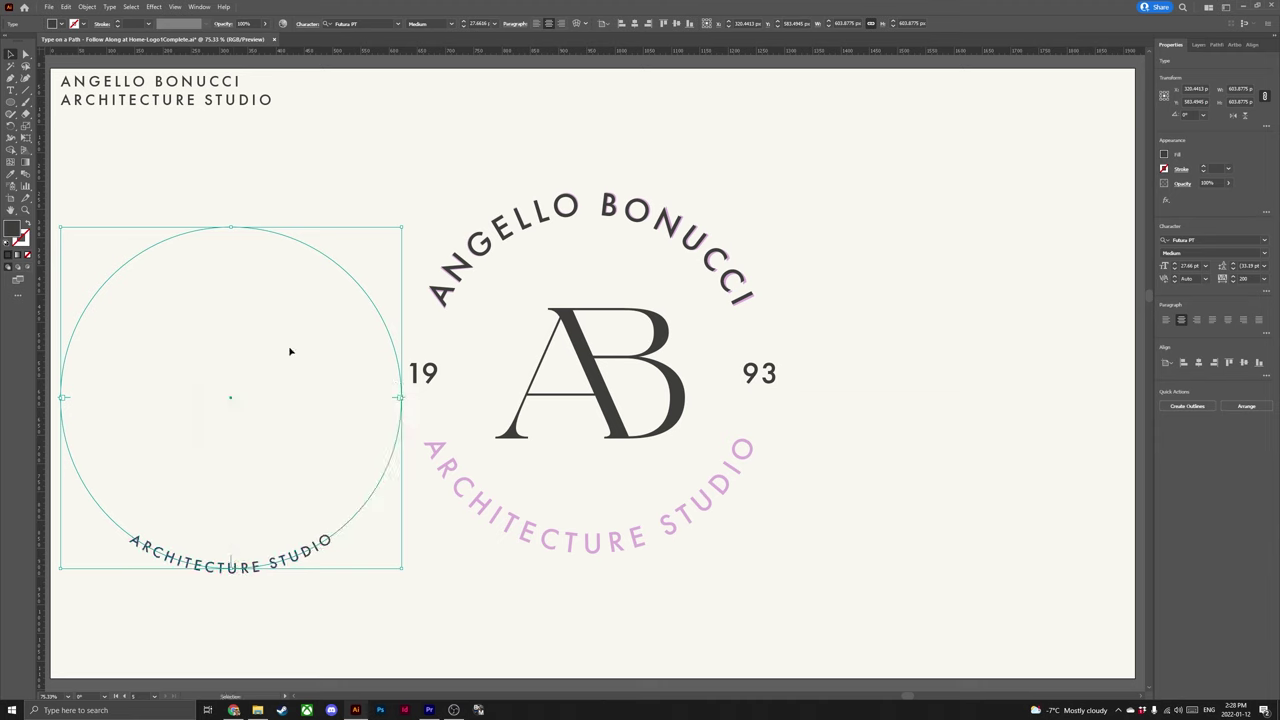
- Align the ARCHITECTURE STUDIO circle with the ANGELLO BONUCCI circle by their horizontal and vertical centers
left_click(450, 289, "shift")
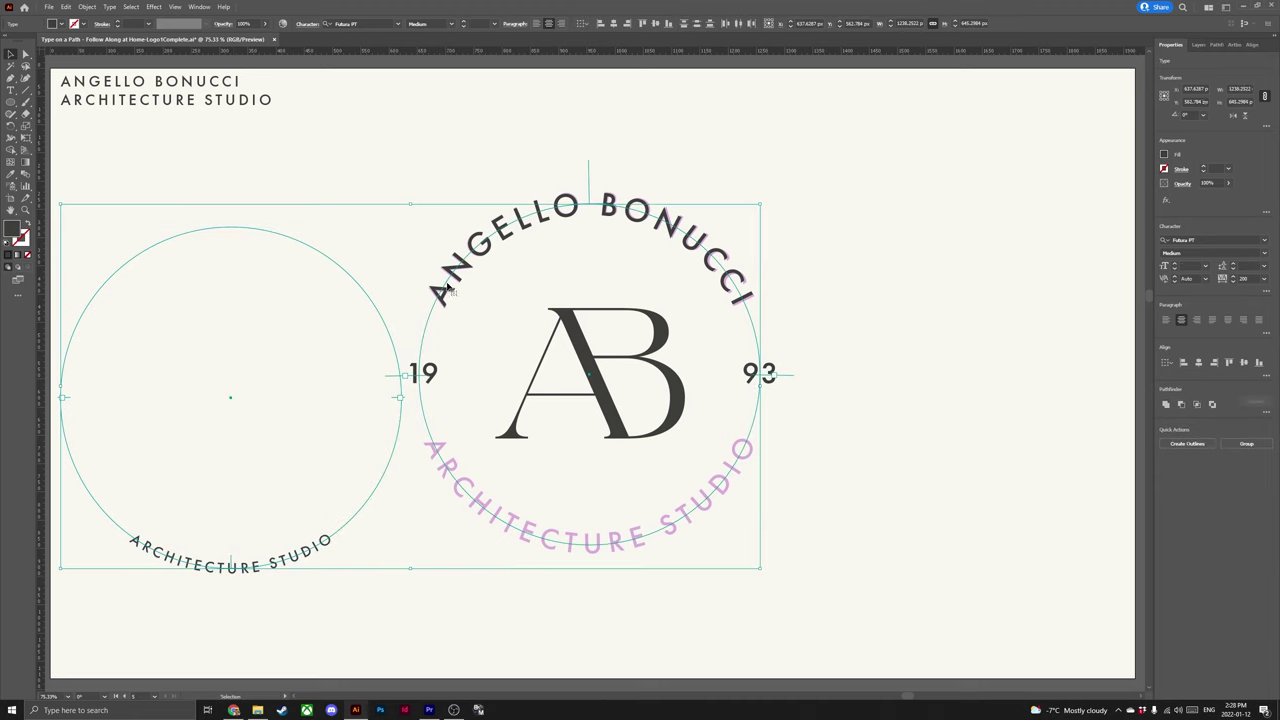
left_click(1199, 361)
left_click(1244, 362)
left_click(991, 363)
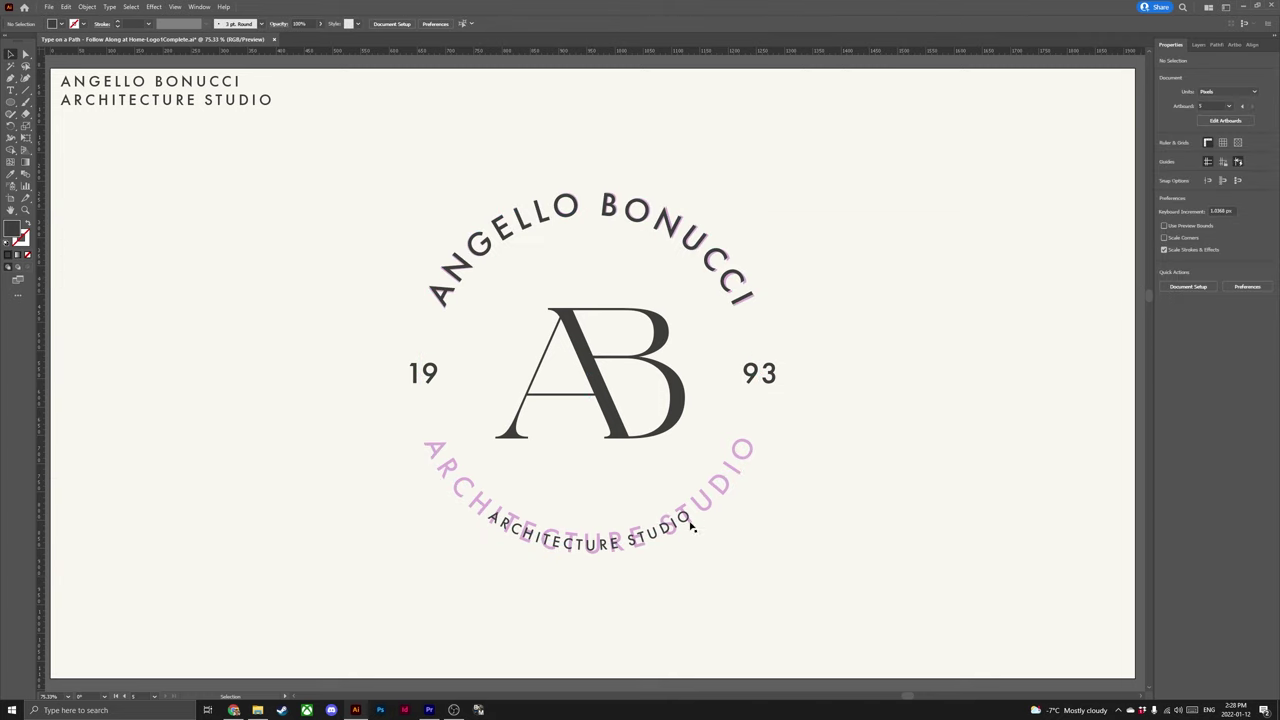
- Increase the curved ARCHITECTURE STUDIO text size to 53 pt to match the lower reference text
left_click(688, 522)
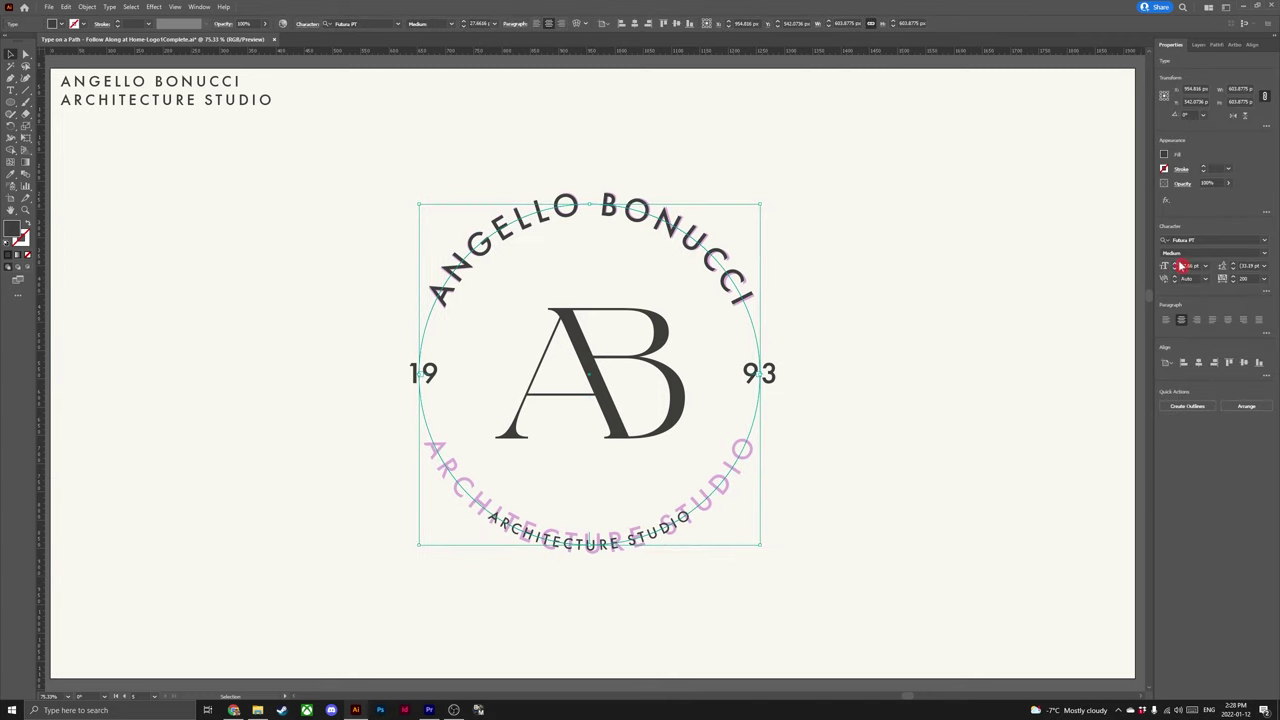
scroll(1181, 266, "up", 10)
scroll(1178, 266, "up", 1)
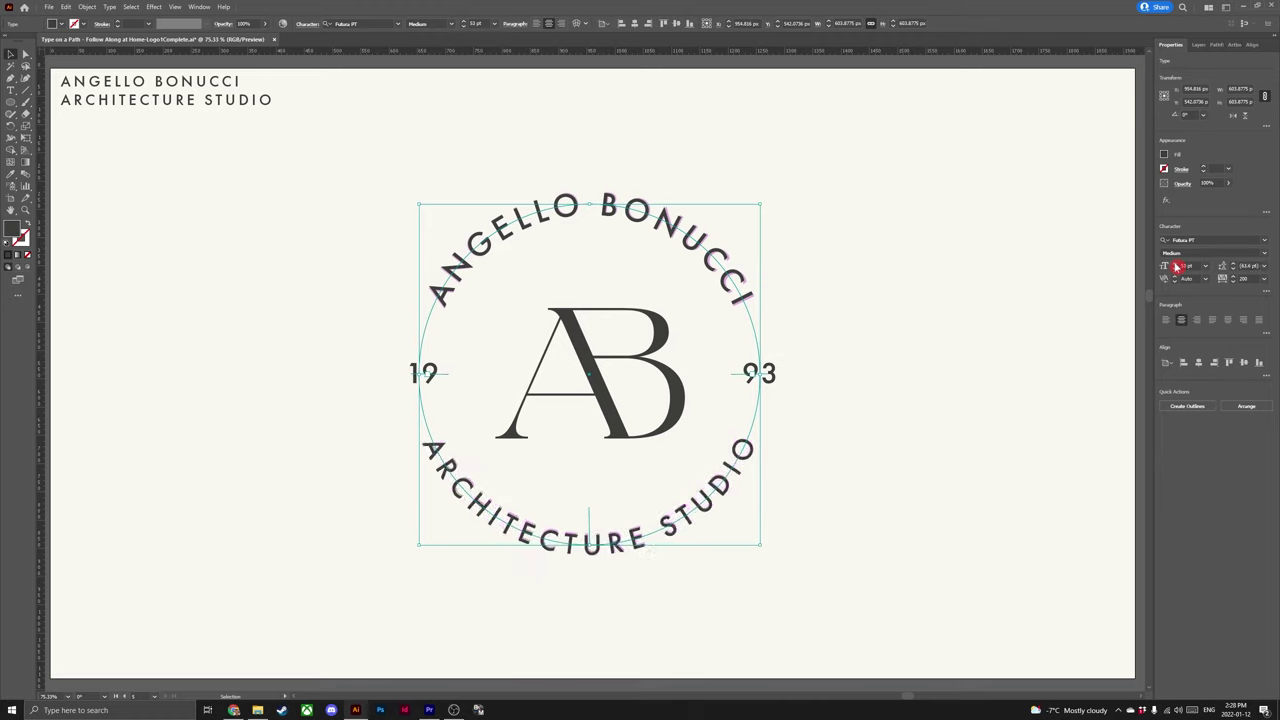
left_click(958, 414)
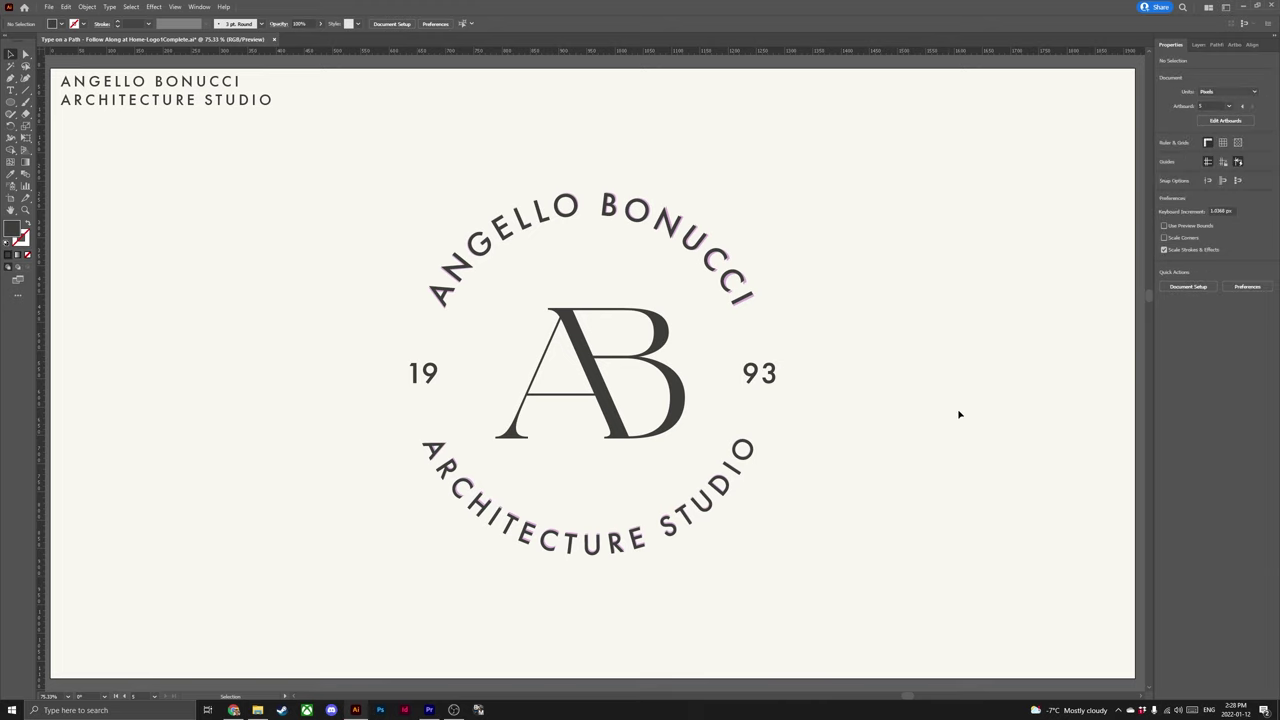
- Hide the Text - Hide and Hide sublayers of the 5.Logo - Big Circle layer
left_click(1198, 43)
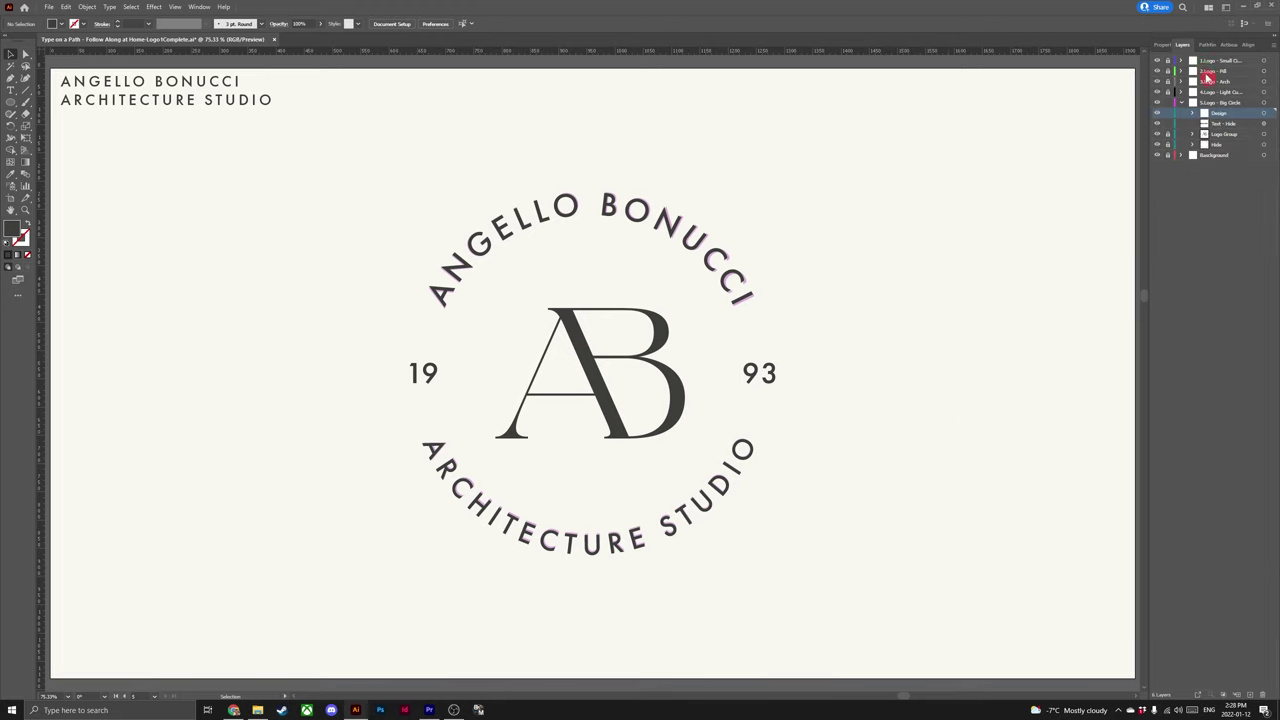
left_click(1157, 123)
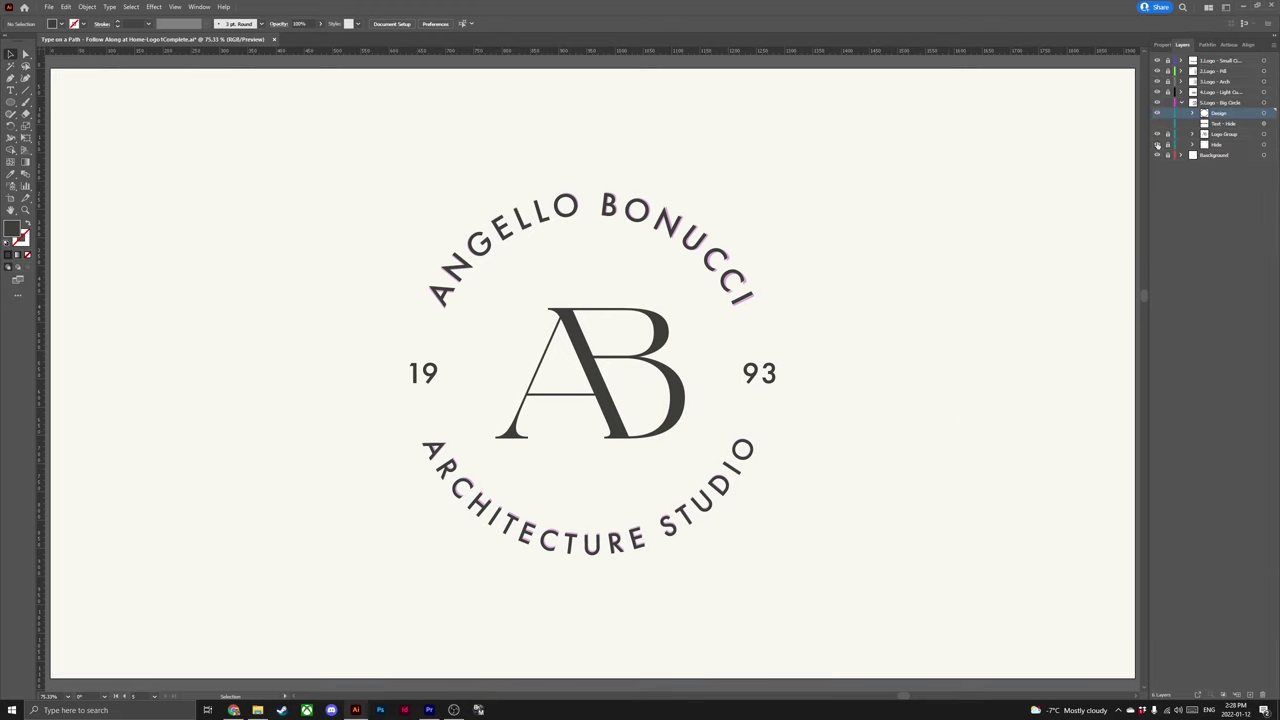
left_click(1157, 145)
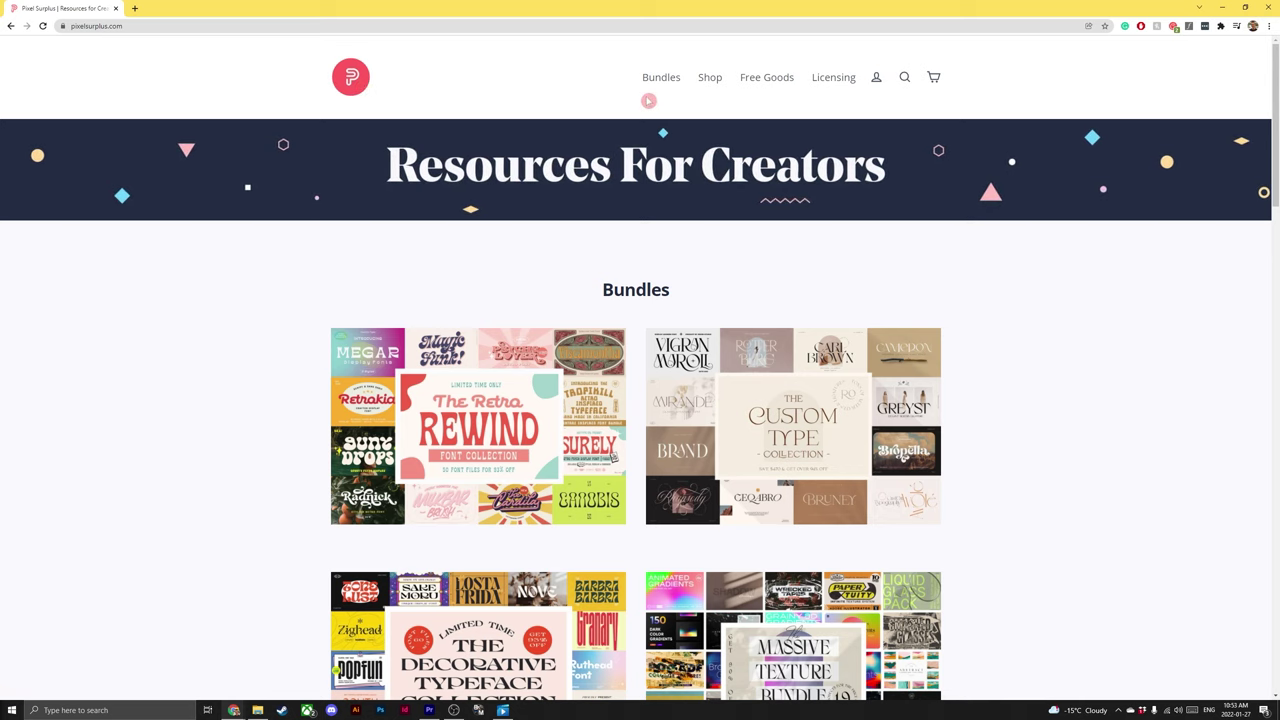
- Browse the free fonts, free textures and free mockups collections on the Pixel Surplus site
mouse_move(766, 80)
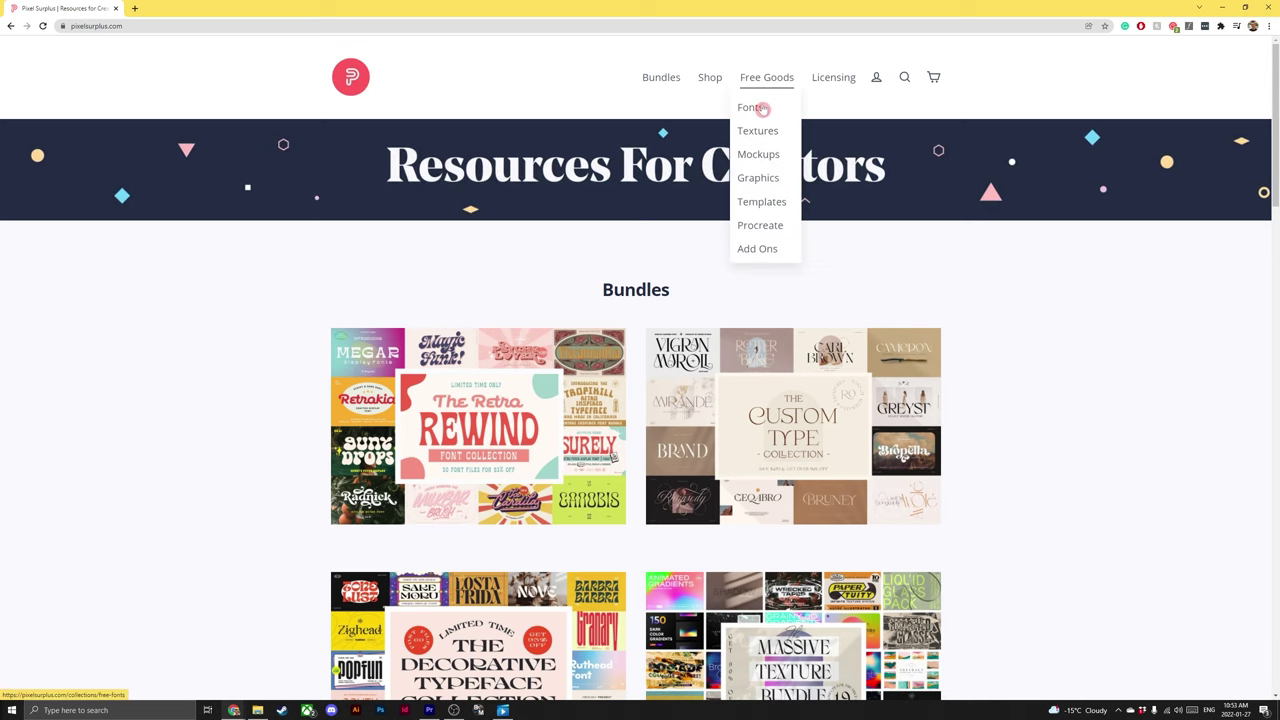
left_click(763, 108)
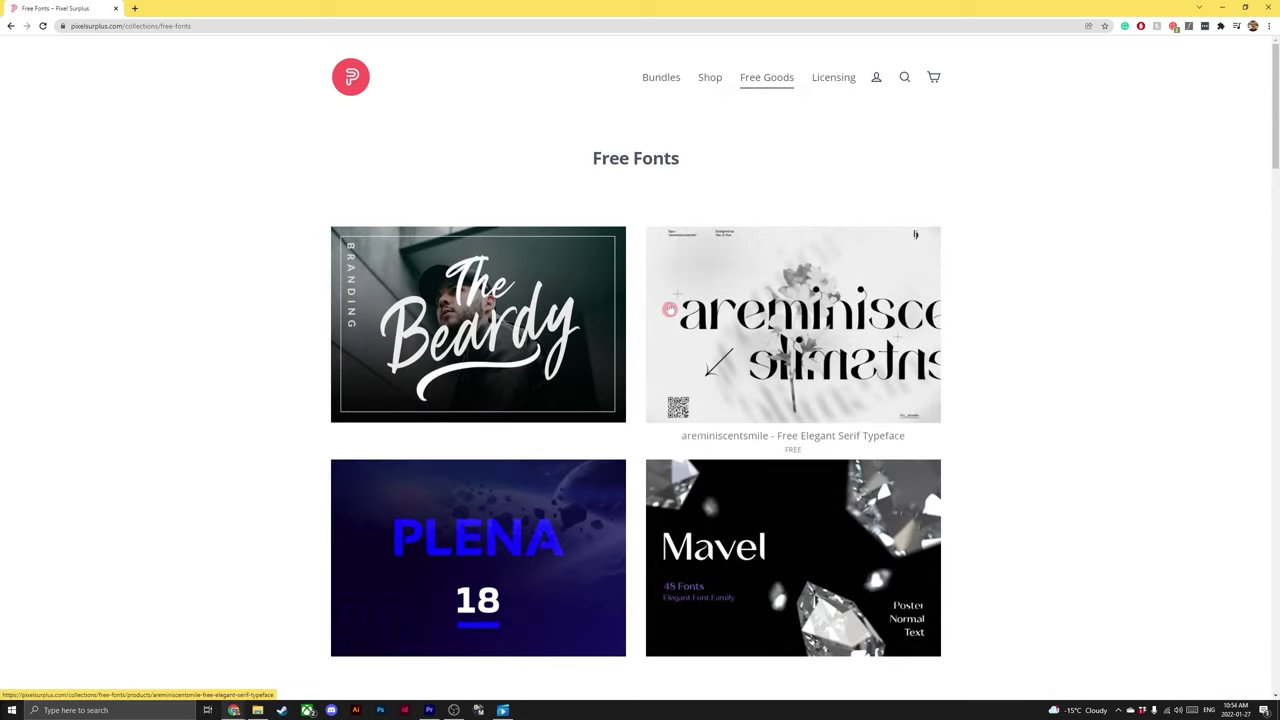
scroll(667, 308, "down", 2)
scroll(667, 308, "up", 2)
mouse_move(775, 54)
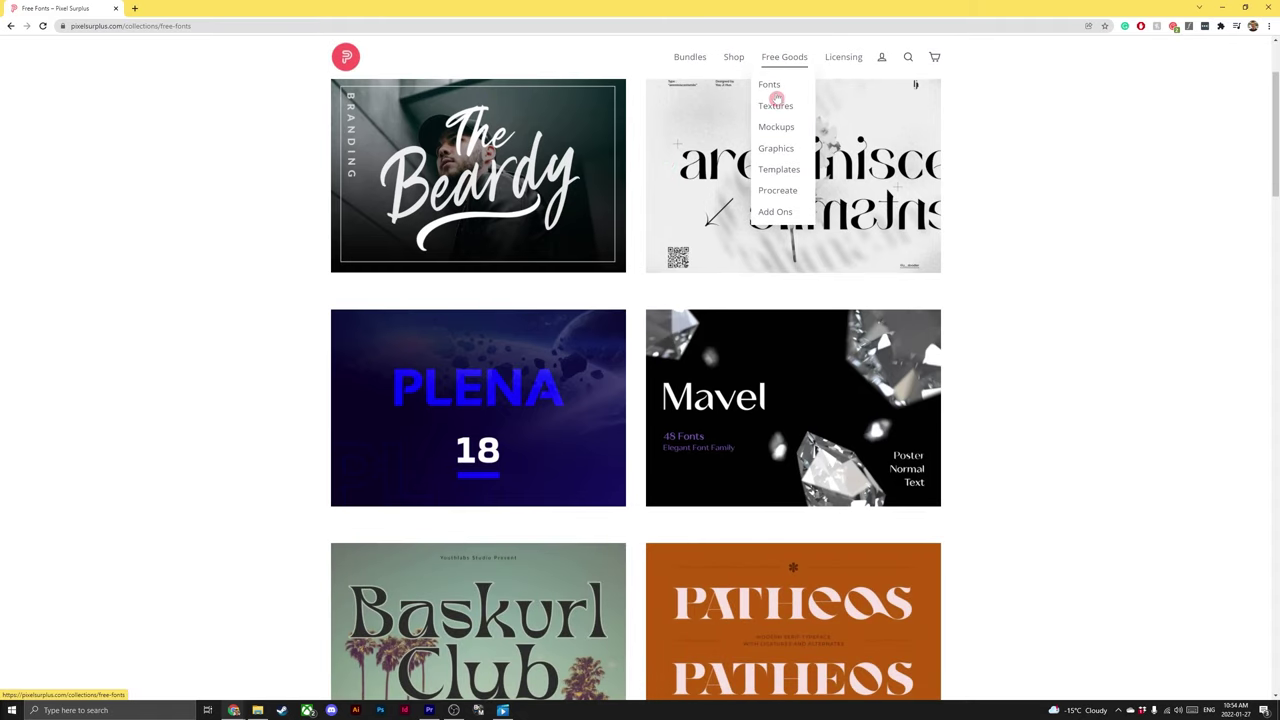
left_click(782, 110)
mouse_move(771, 80)
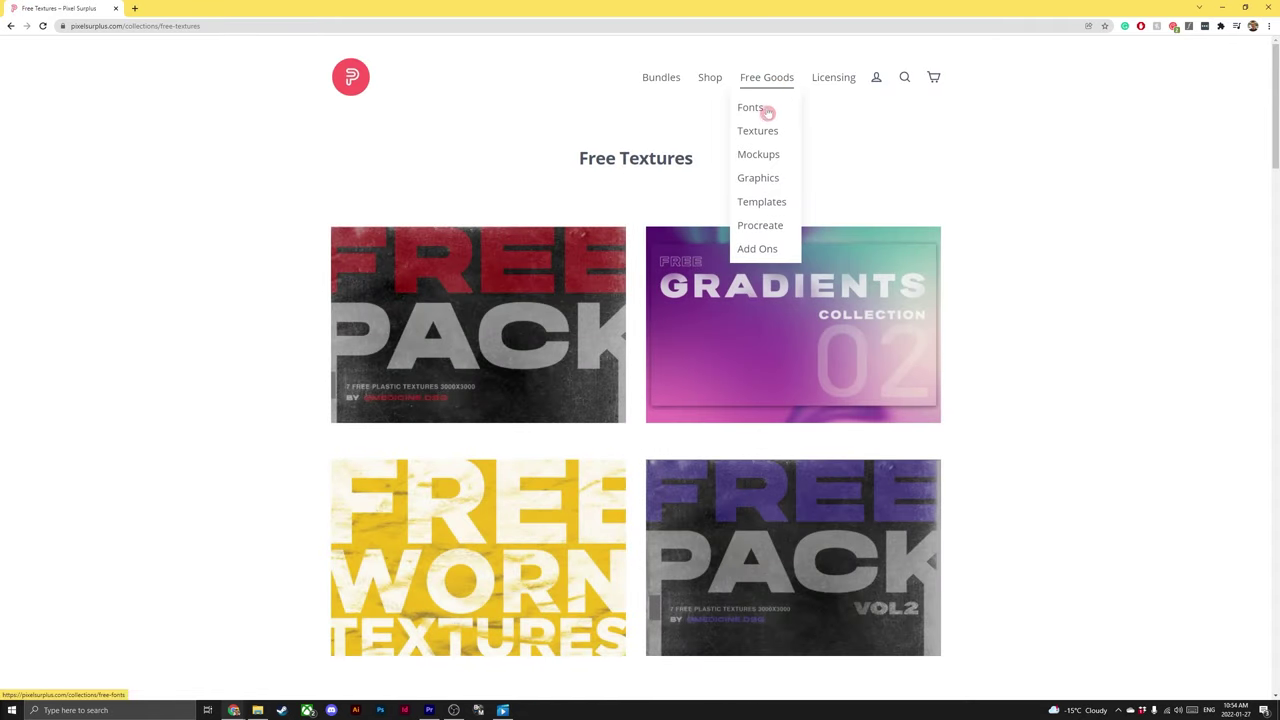
left_click(771, 158)
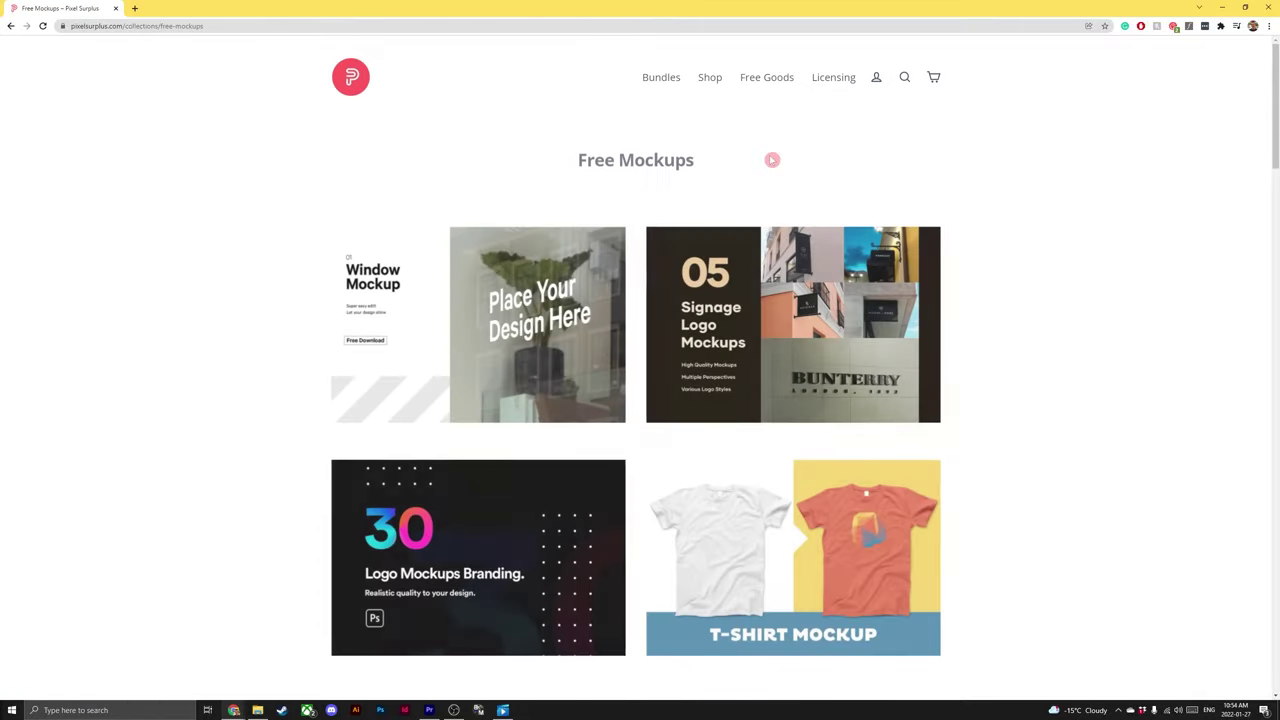
- Open the Mile Heights - Elegant Display Serif product from the shop's fonts and look through its preview images
mouse_move(706, 86)
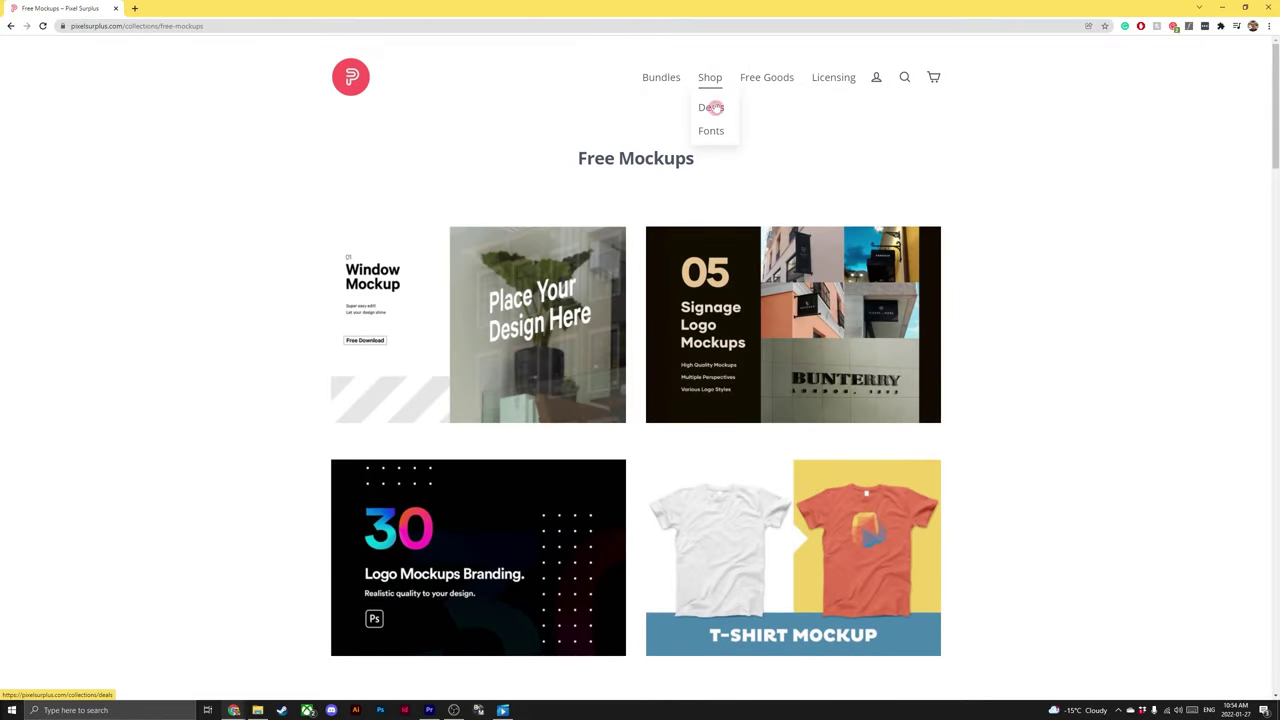
left_click(715, 128)
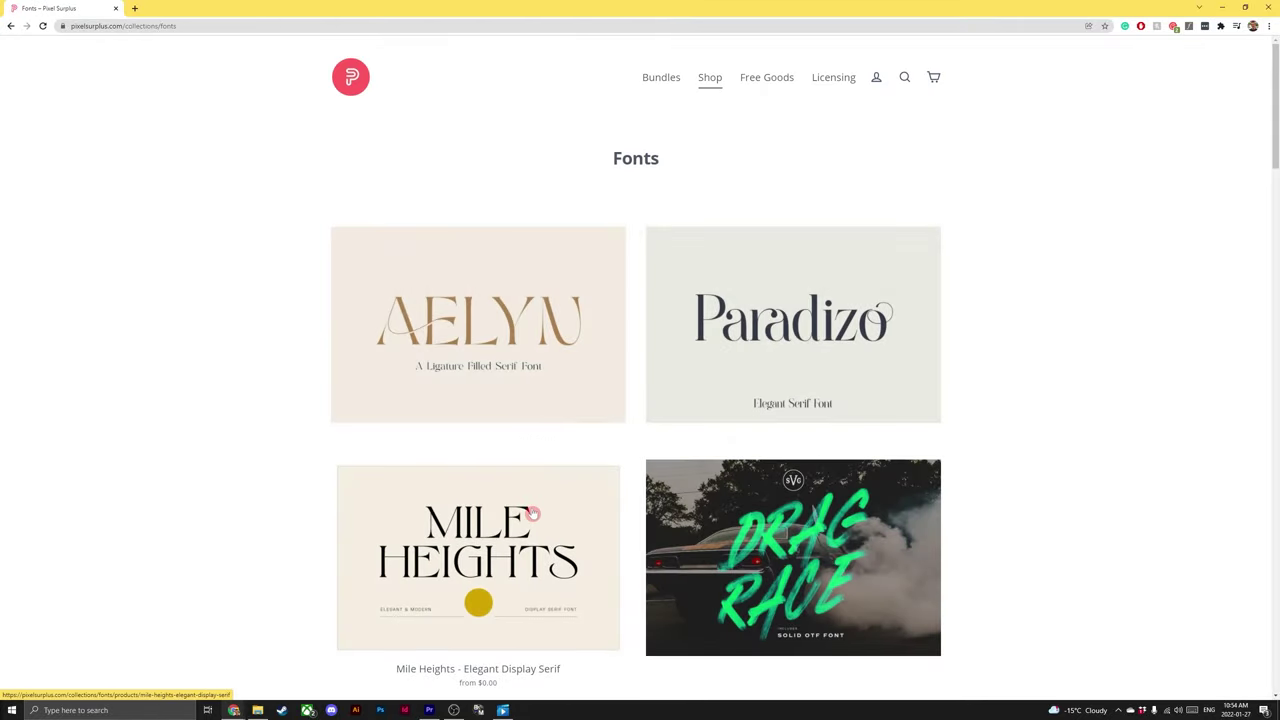
left_click(531, 511)
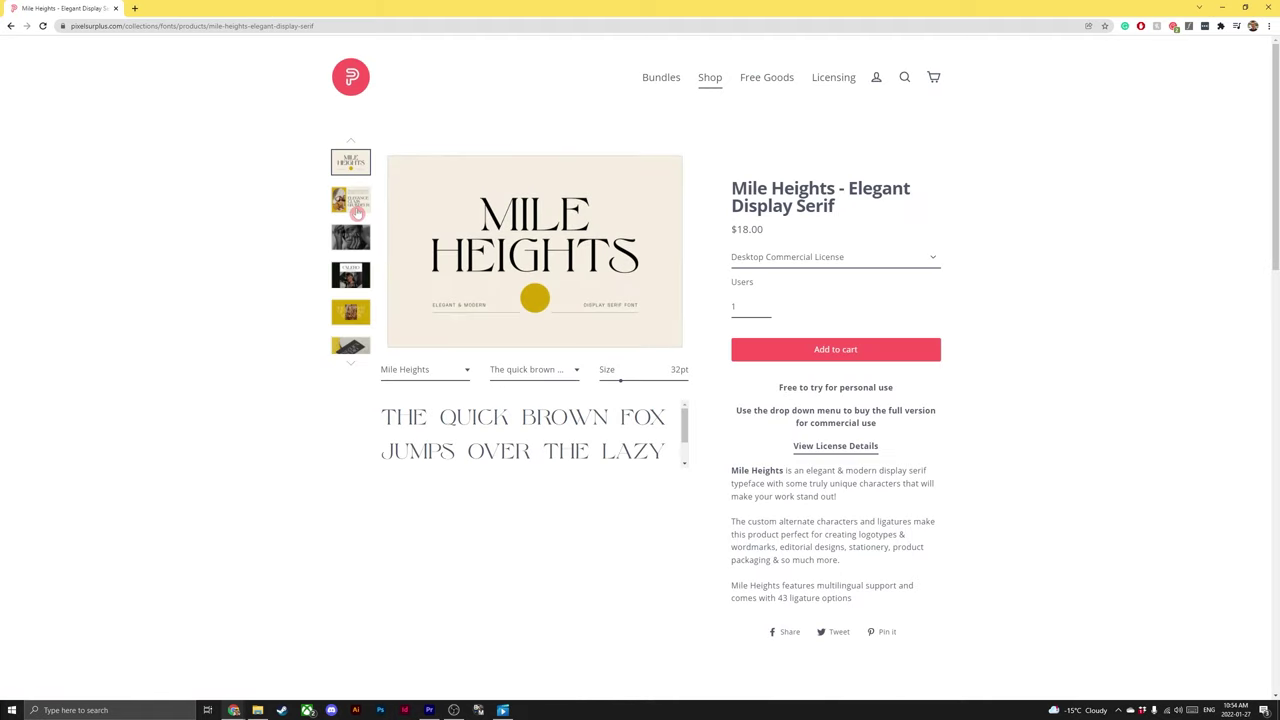
left_click(351, 200)
left_click(352, 204)
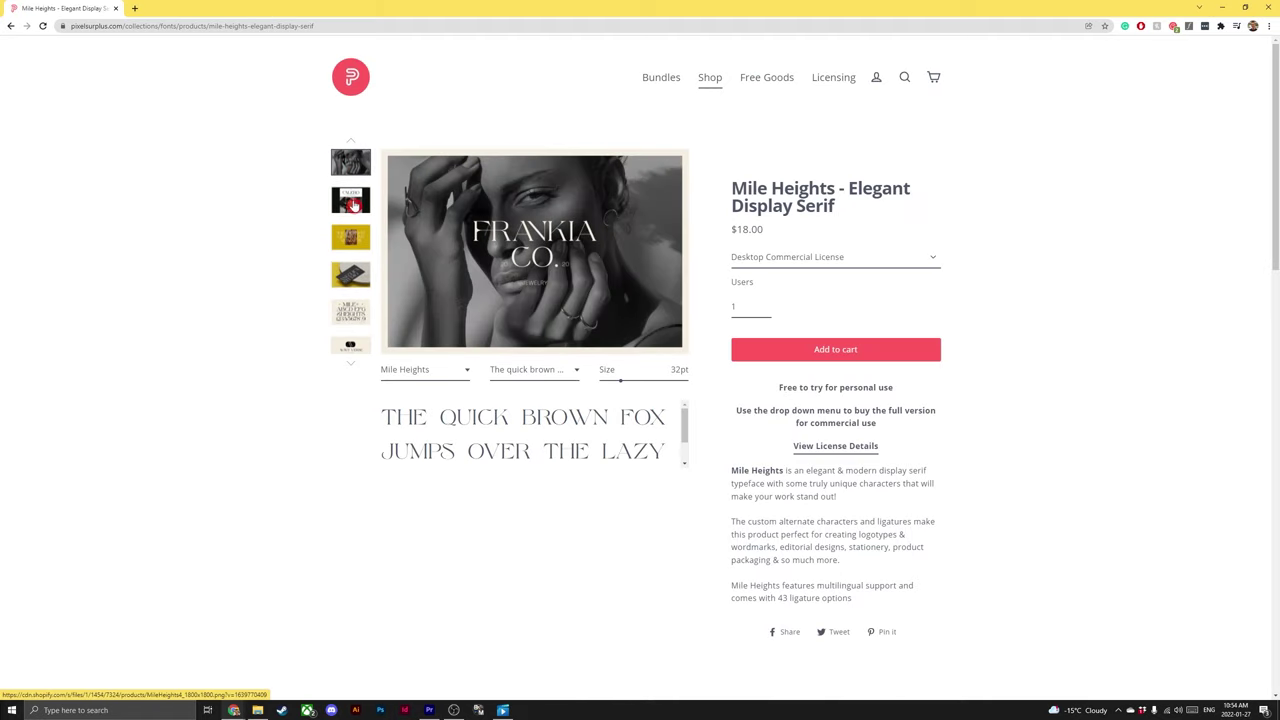
left_click(352, 204)
left_click(352, 204)
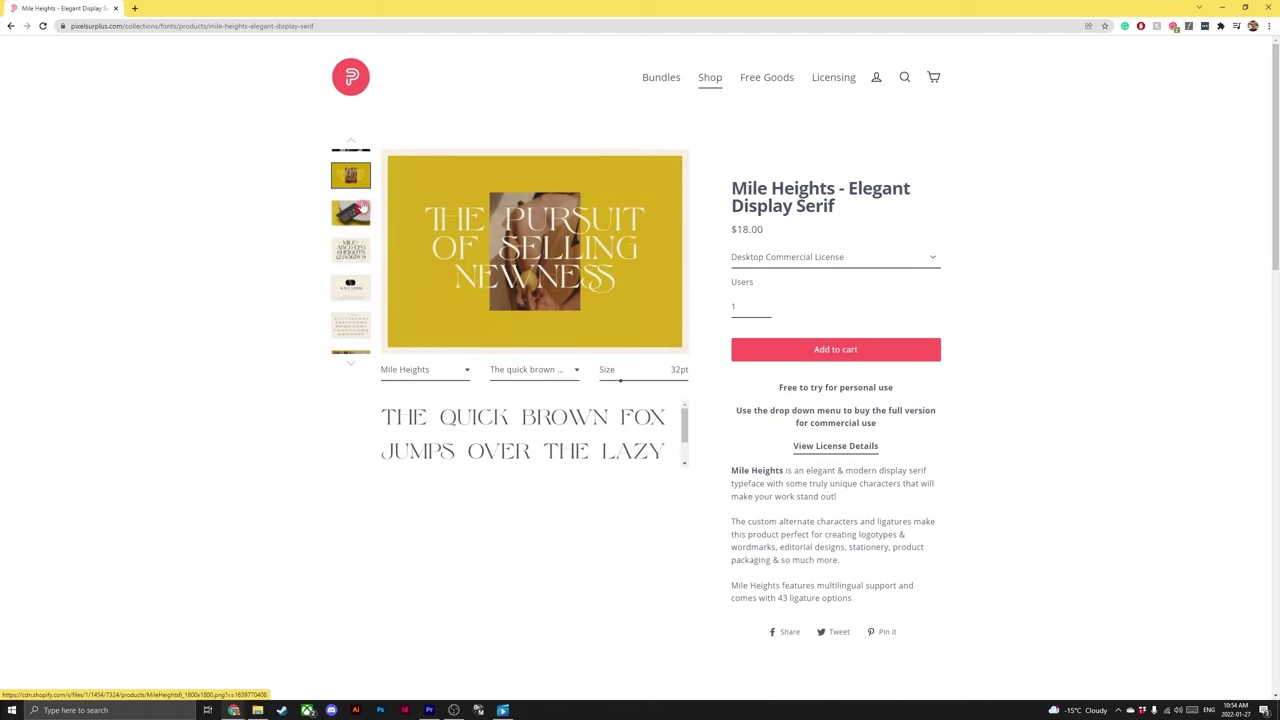
- Open The Retro Rewind Font Collection from the bundles and look through its font previews up to Retrokia
left_click(667, 80)
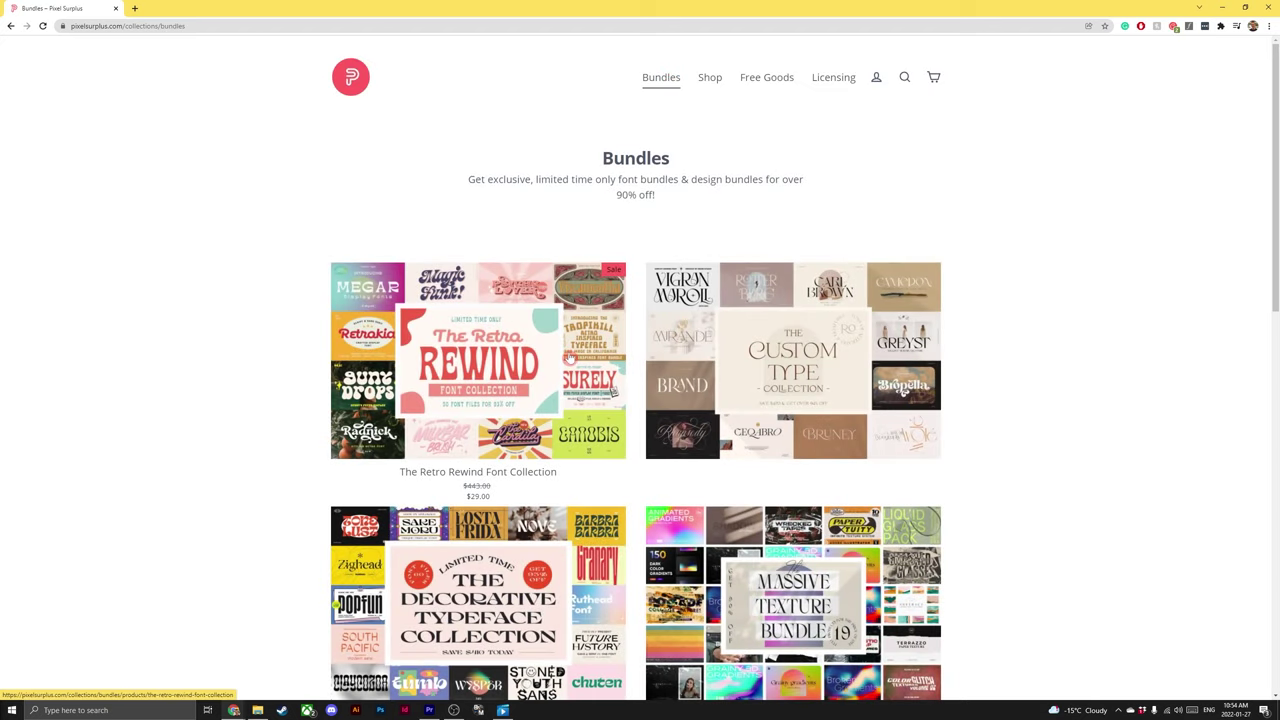
scroll(568, 358, "down", 1)
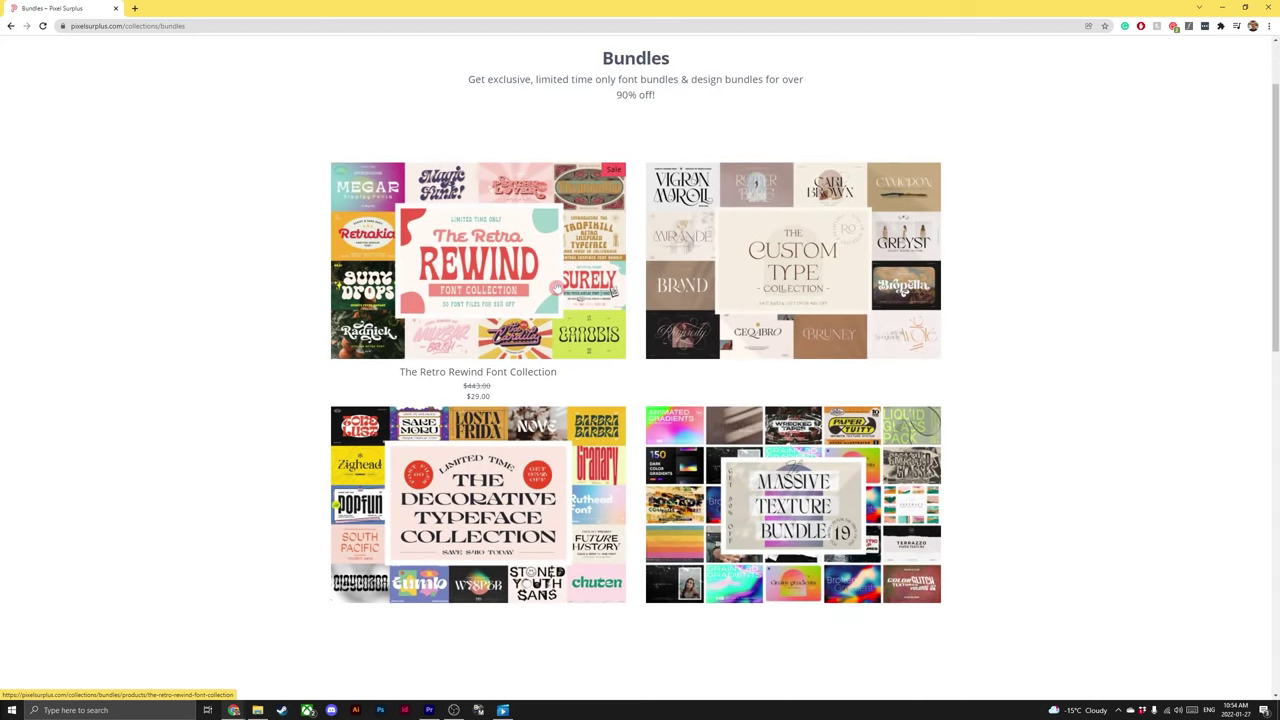
left_click(558, 287)
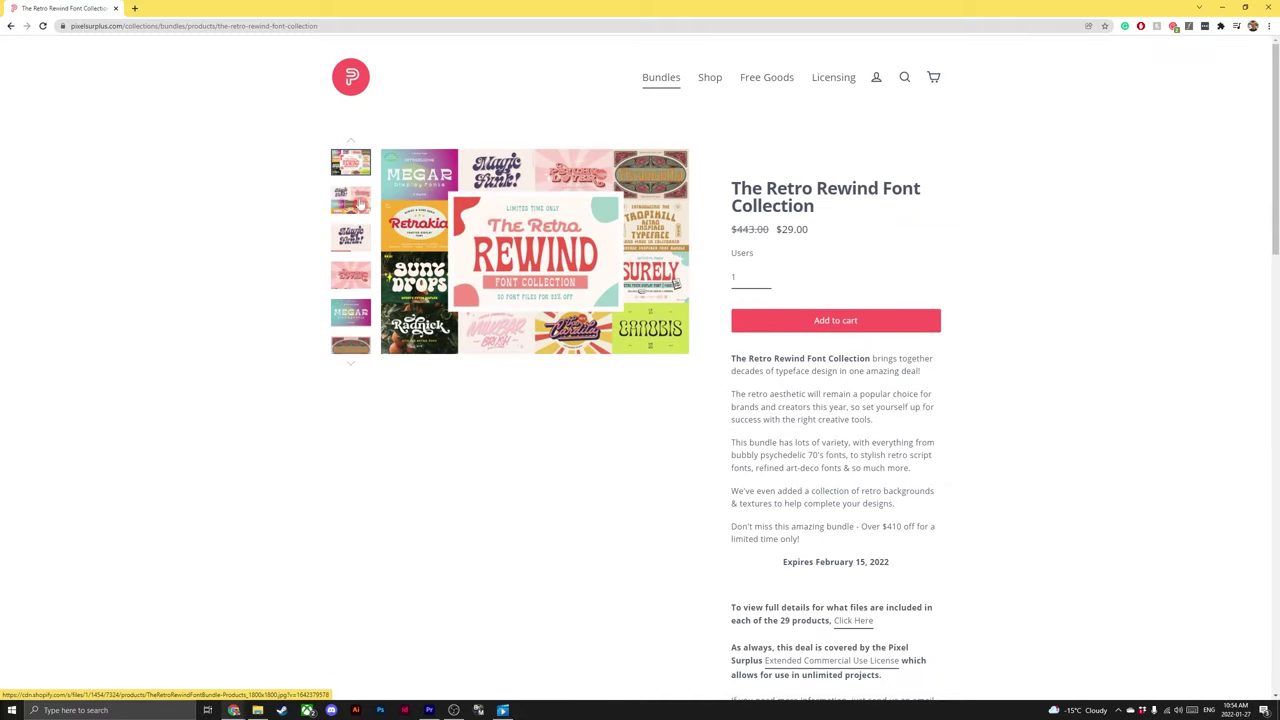
left_click(352, 204)
left_click(352, 204)
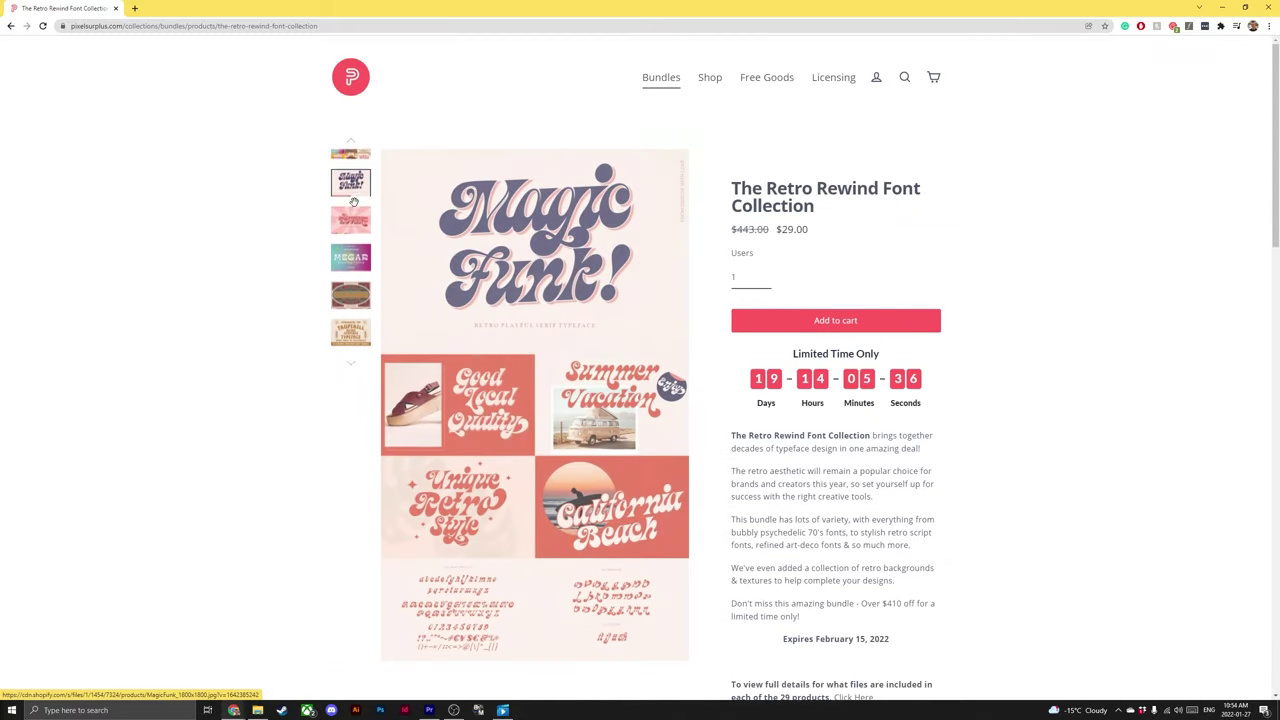
left_click(352, 204)
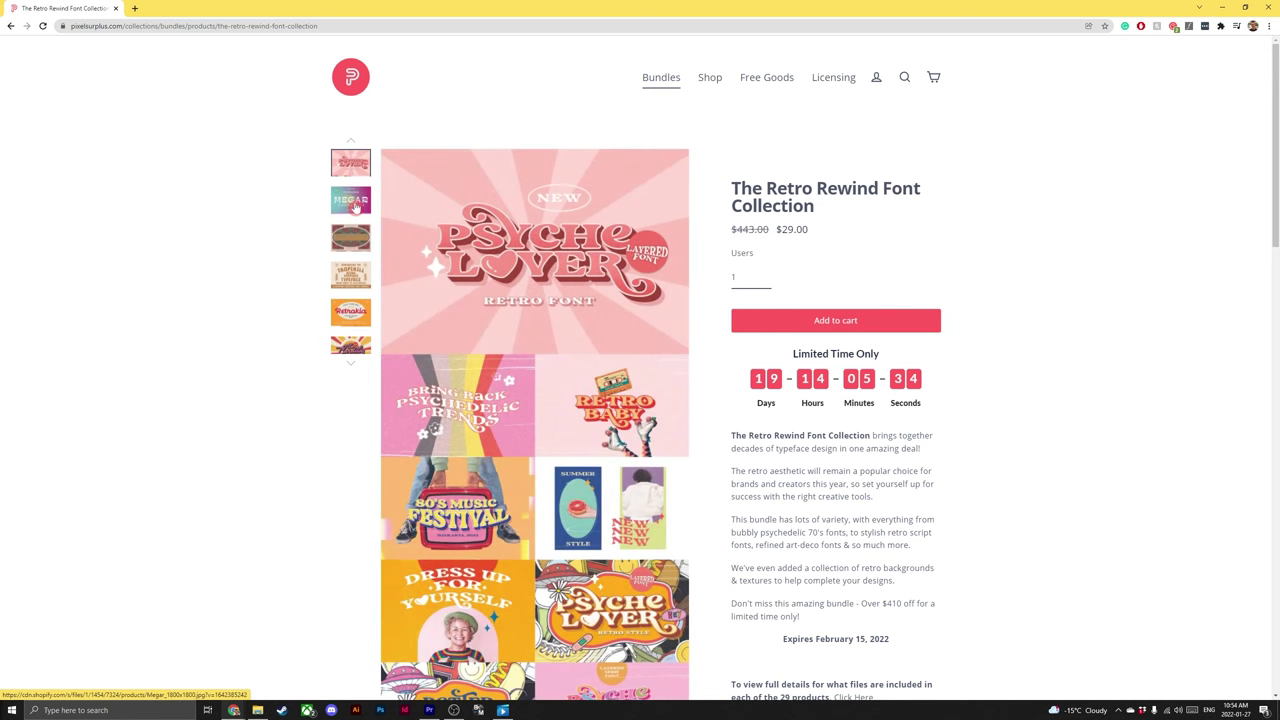
left_click(352, 204)
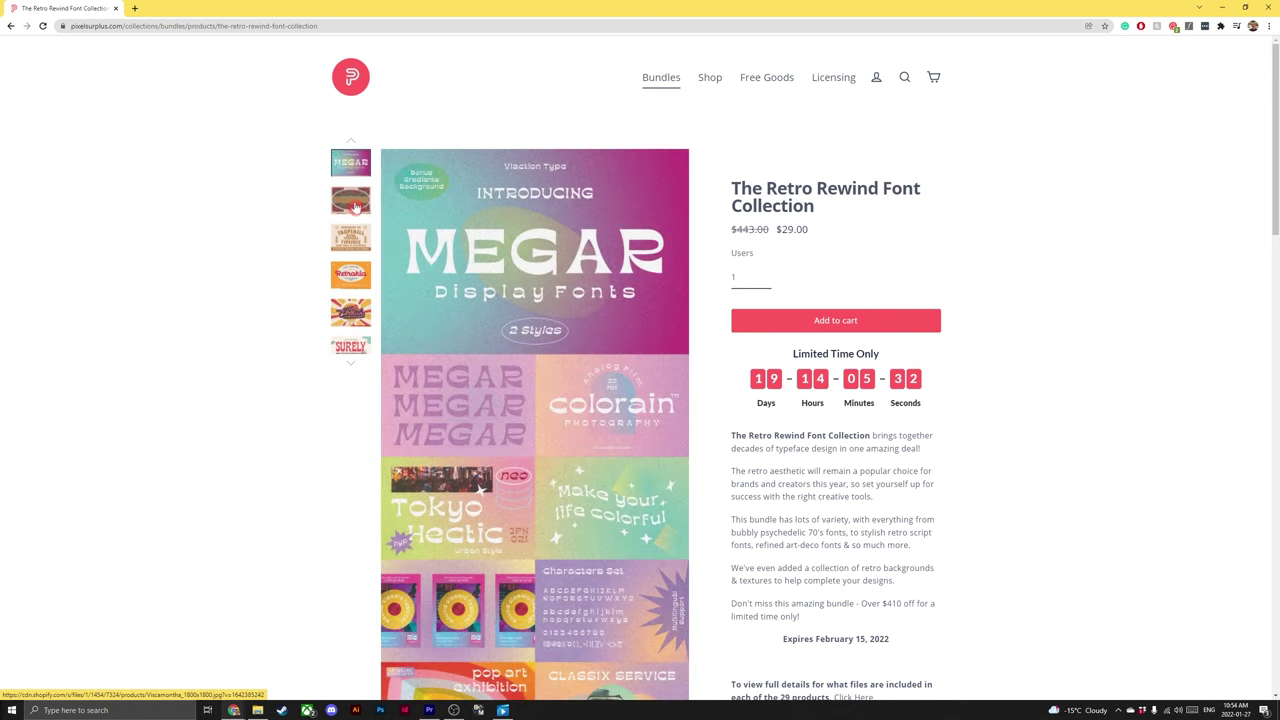
left_click(352, 204)
left_click(352, 204)
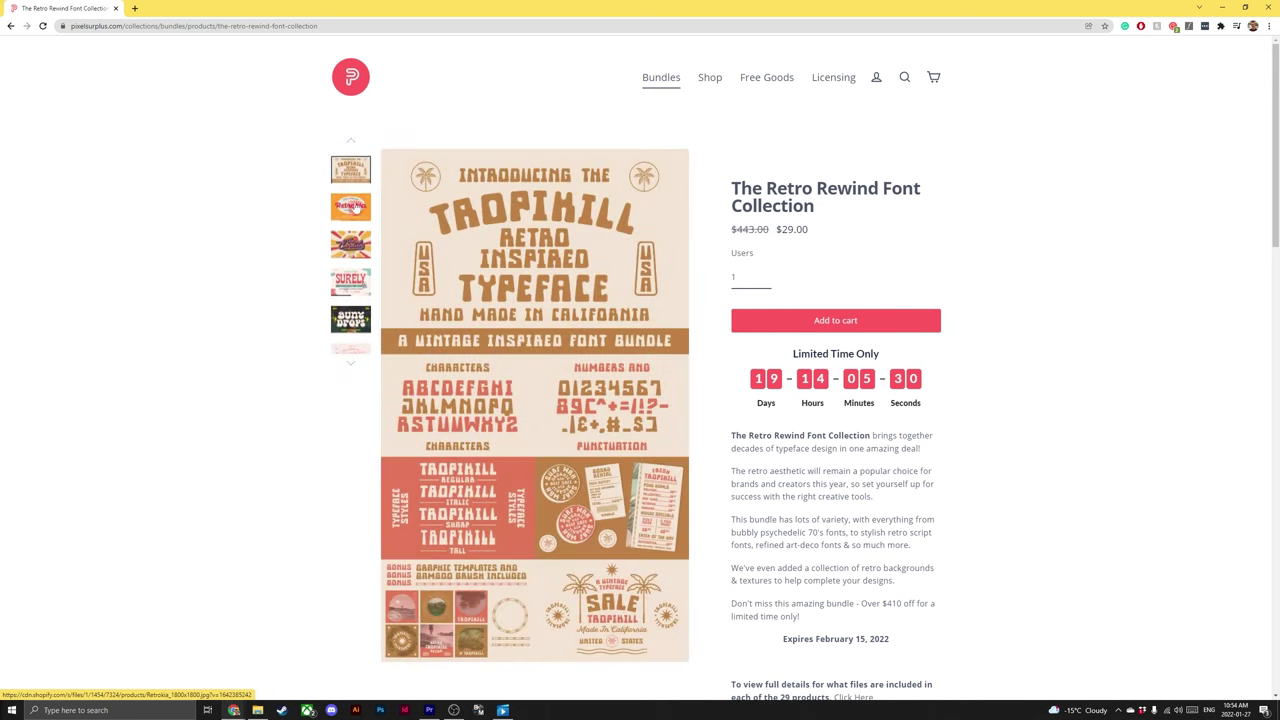
left_click(352, 204)
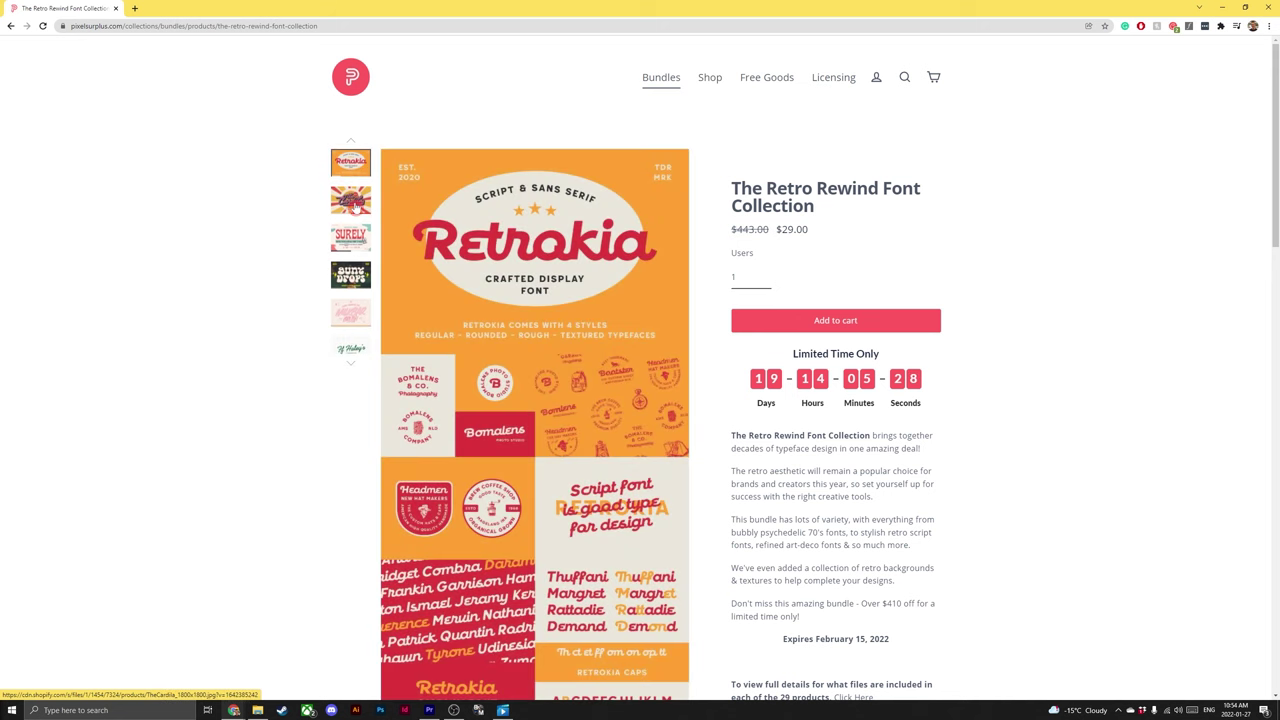